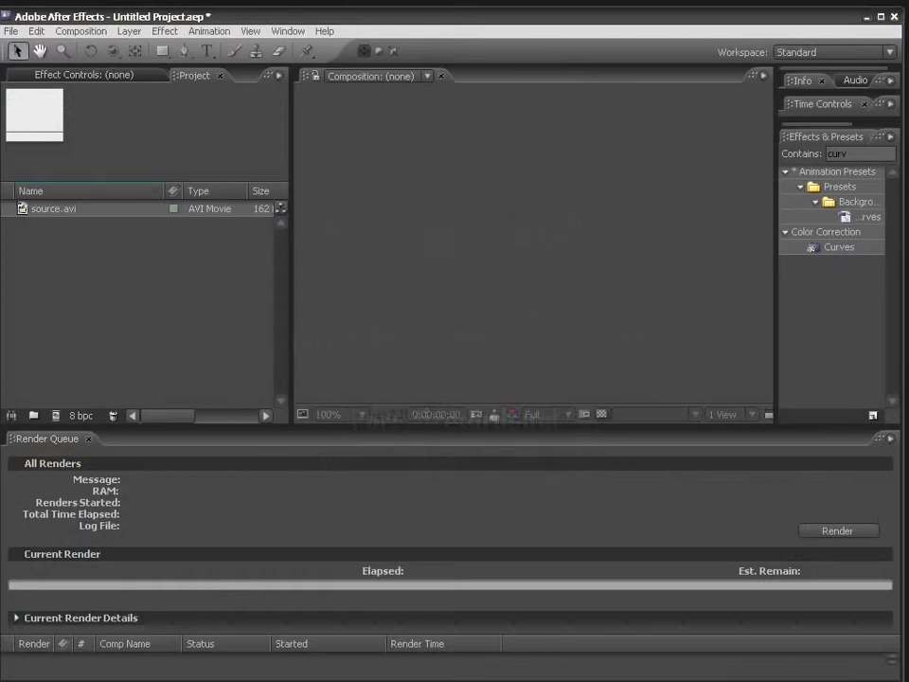
# Create a composition named 'source' from the footage source.avi.
pyautogui.click(20, 210)
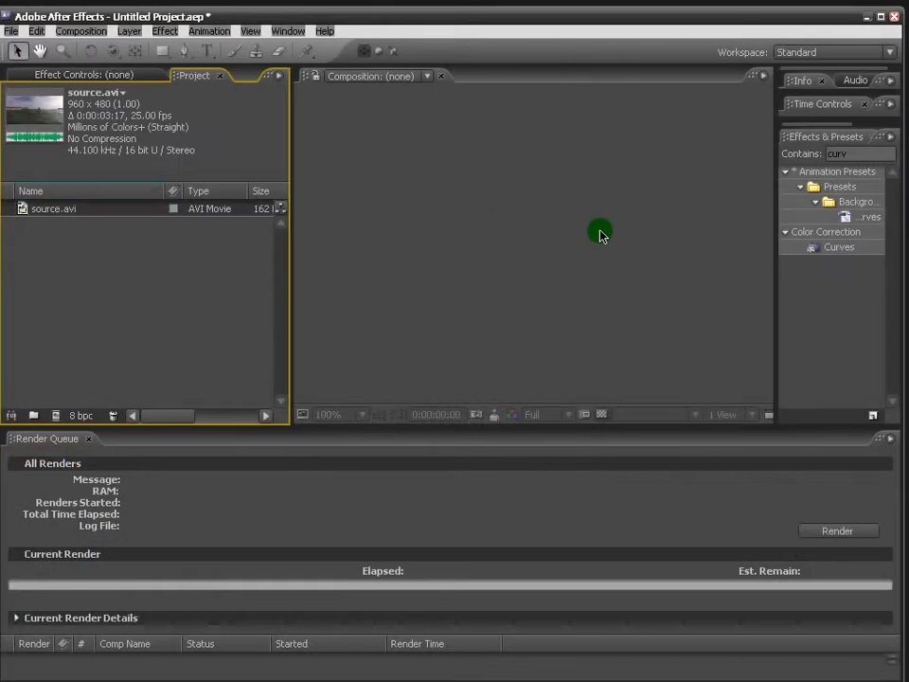
pyautogui.moveTo(22, 210); pyautogui.dragTo(56, 415)
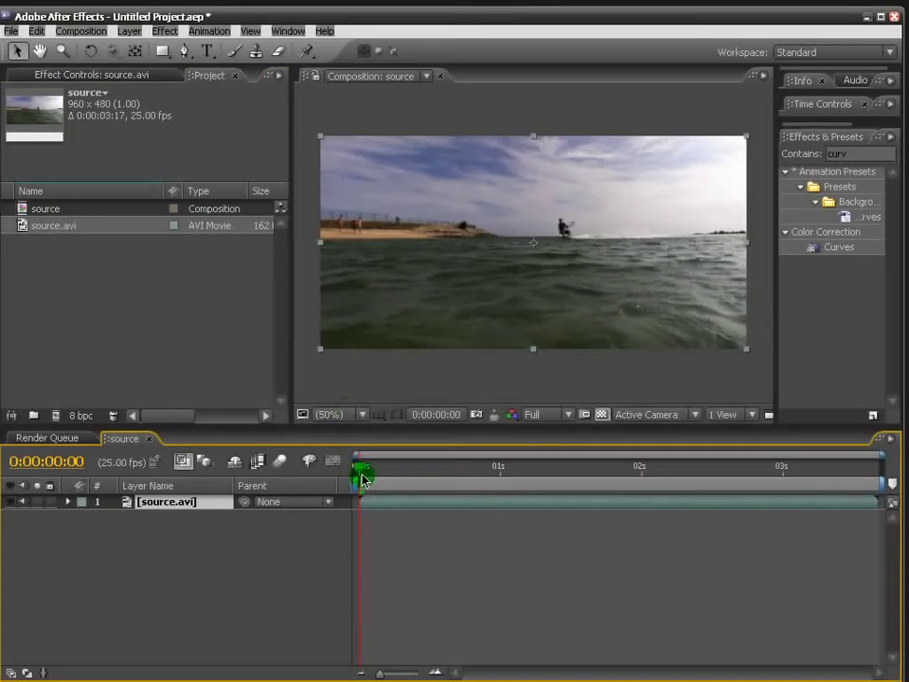
# Scrub the timeline to about 0:00:02:06, where the kiteboarder peaks mid-jump.
pyautogui.moveTo(356, 473)
pyautogui.mouseDown()
pyautogui.moveTo(634, 468)
pyautogui.moveTo(824, 481)
pyautogui.moveTo(643, 470)
pyautogui.moveTo(680, 473)
pyautogui.moveTo(455, 444)
pyautogui.moveTo(738, 464)
pyautogui.moveTo(642, 452)
pyautogui.mouseUp()
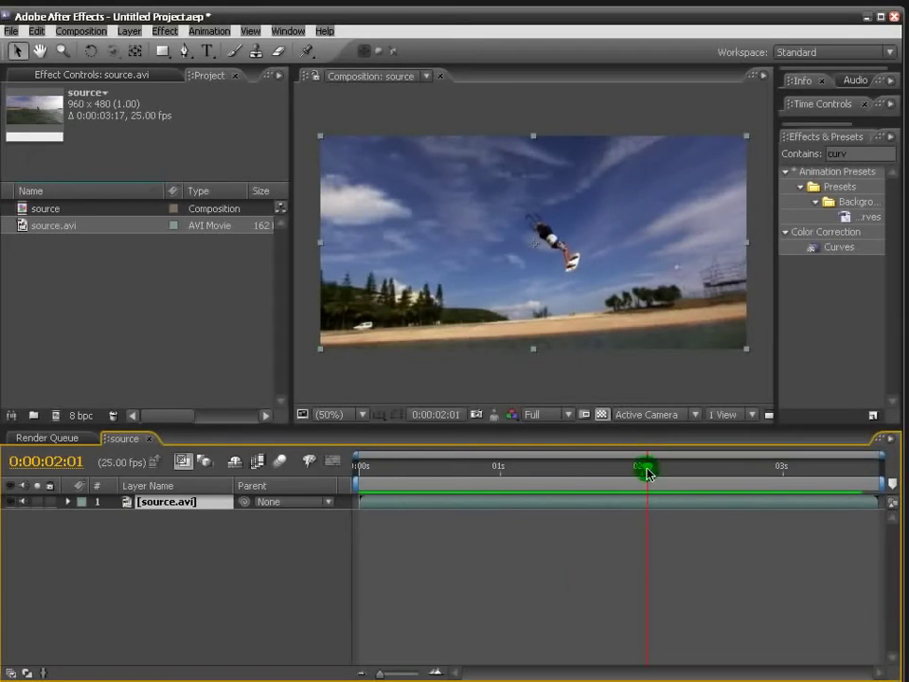
pyautogui.moveTo(648, 474)
pyautogui.mouseDown()
pyautogui.moveTo(732, 473)
pyautogui.moveTo(593, 473)
pyautogui.moveTo(715, 467)
pyautogui.moveTo(507, 461)
pyautogui.moveTo(763, 470)
pyautogui.moveTo(666, 466)
pyautogui.moveTo(733, 468)
pyautogui.moveTo(779, 485)
pyautogui.moveTo(718, 471)
pyautogui.moveTo(654, 473)
pyautogui.moveTo(676, 471)
pyautogui.mouseUp()
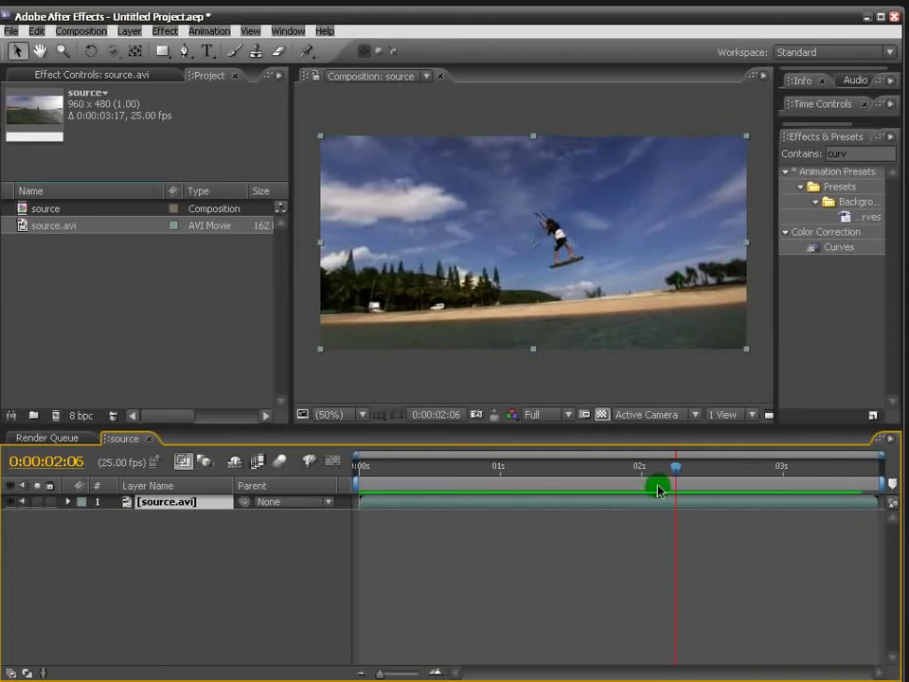
pyautogui.moveTo(675, 470); pyautogui.dragTo(713, 472)
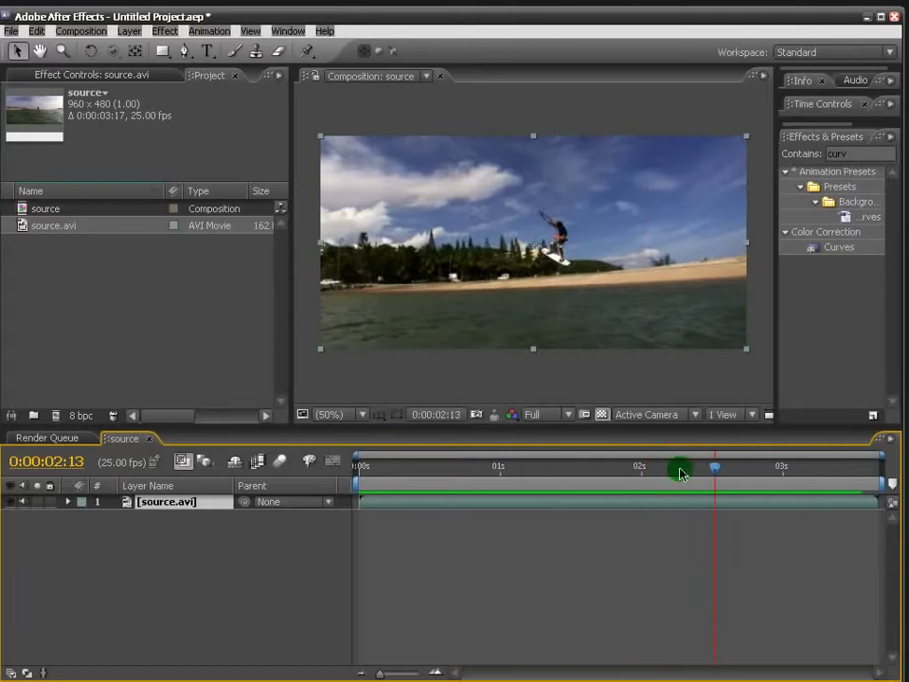
pyautogui.moveTo(717, 477)
pyautogui.mouseDown()
pyautogui.moveTo(660, 478)
pyautogui.moveTo(670, 474)
pyautogui.mouseUp()
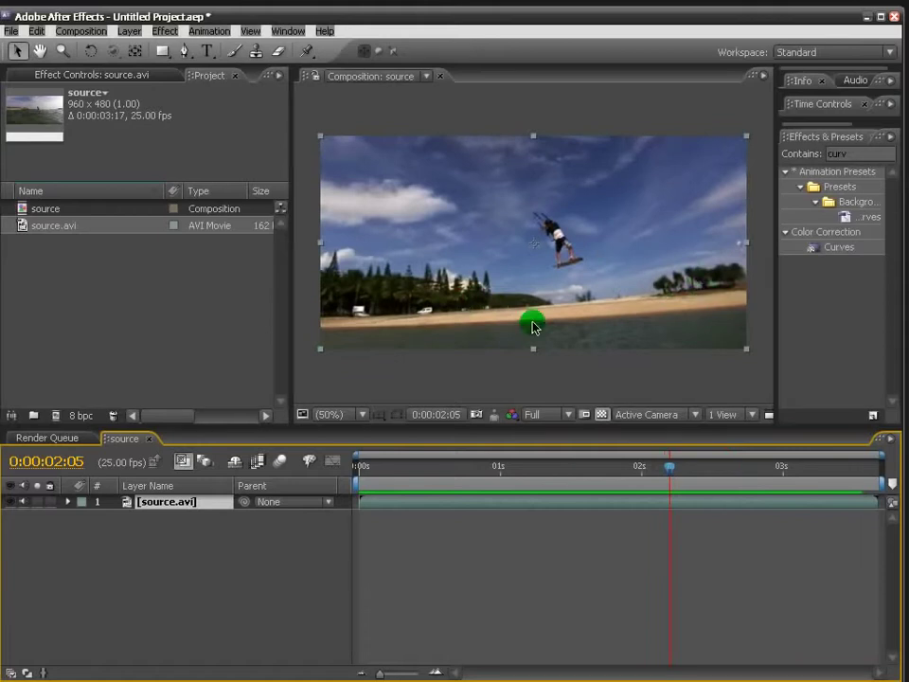
pyautogui.moveTo(670, 473); pyautogui.dragTo(660, 462)
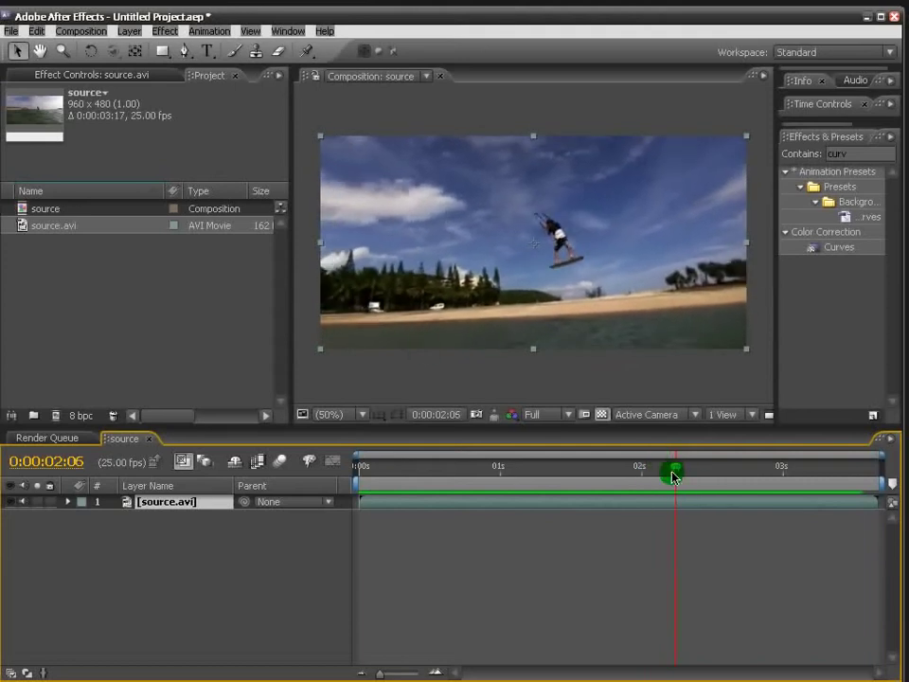
pyautogui.click(675, 474)
pyautogui.moveTo(675, 474); pyautogui.dragTo(686, 468)
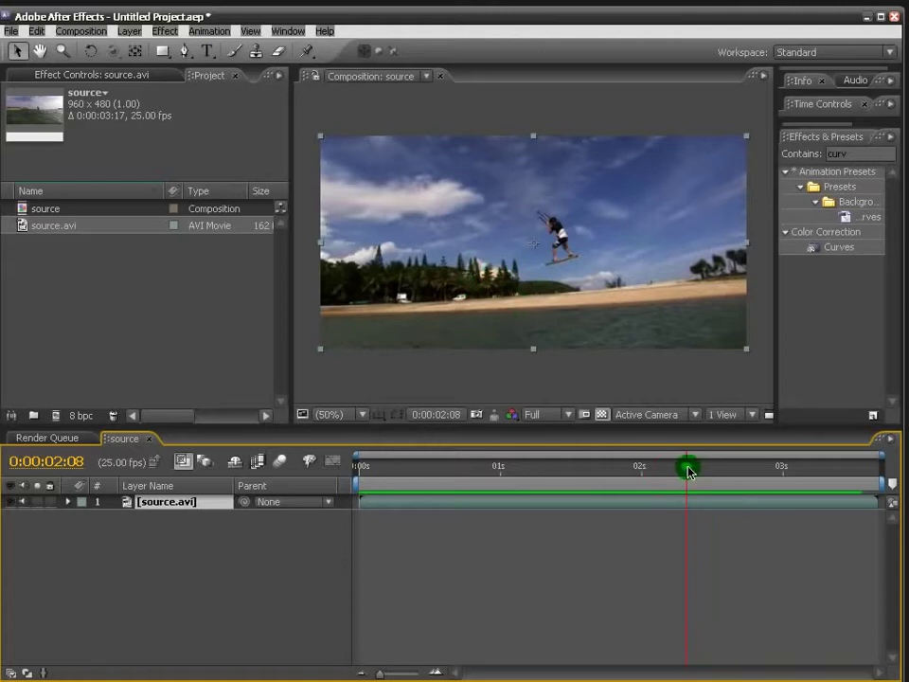
pyautogui.moveTo(688, 467)
pyautogui.mouseDown()
pyautogui.moveTo(741, 478)
pyautogui.moveTo(705, 478)
pyautogui.moveTo(768, 479)
pyautogui.moveTo(706, 478)
pyautogui.moveTo(722, 480)
pyautogui.moveTo(801, 478)
pyautogui.moveTo(665, 478)
pyautogui.mouseUp()
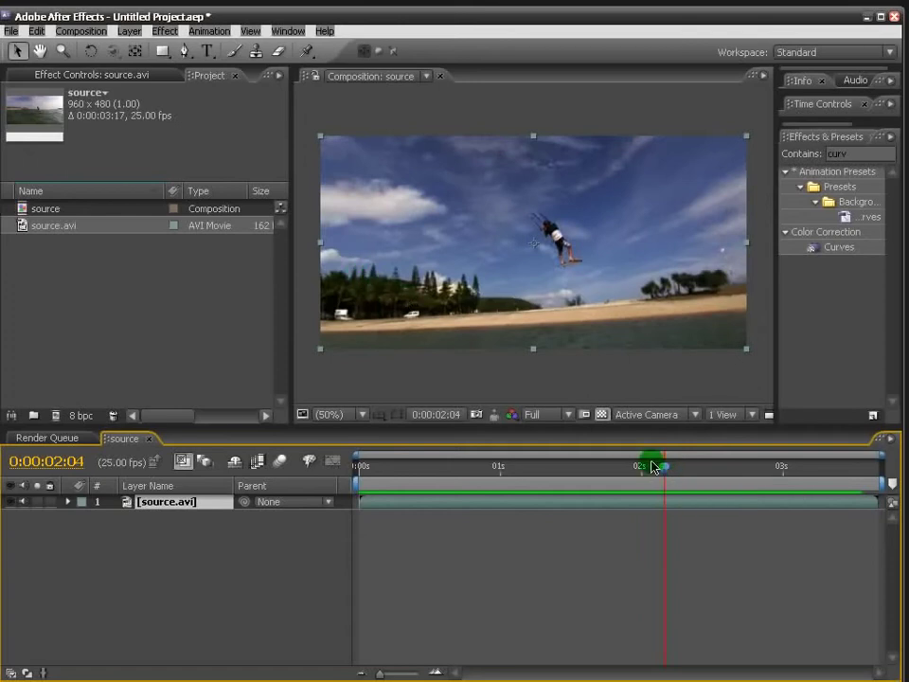
pyautogui.moveTo(663, 476)
pyautogui.mouseDown()
pyautogui.moveTo(849, 483)
pyautogui.moveTo(650, 467)
pyautogui.moveTo(808, 488)
pyautogui.moveTo(636, 473)
pyautogui.moveTo(808, 483)
pyautogui.moveTo(655, 467)
pyautogui.moveTo(679, 469)
pyautogui.moveTo(670, 471)
pyautogui.mouseUp()
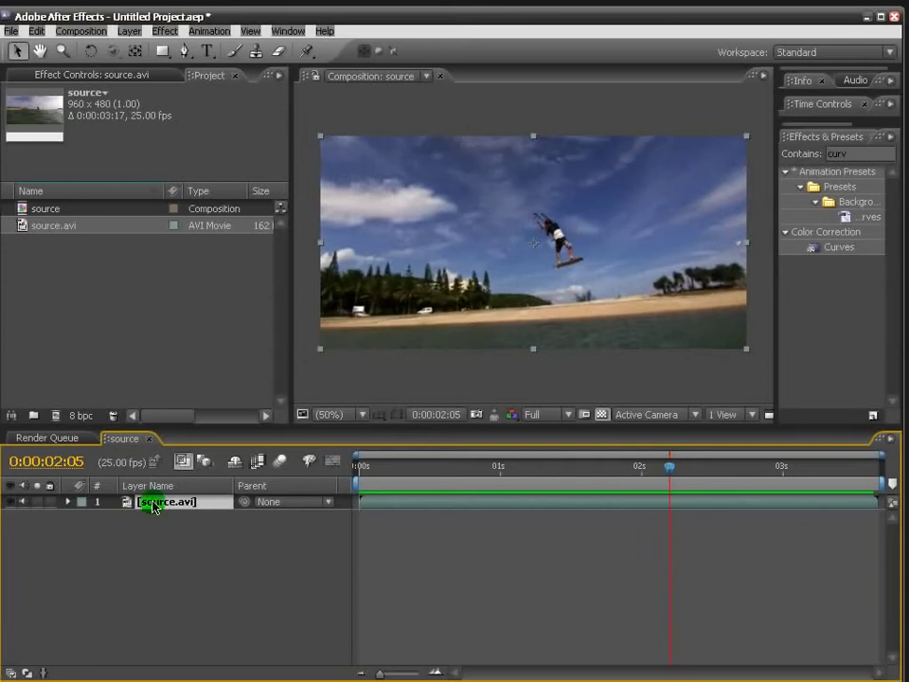
# Duplicate source.avi, name the copy 'copy 01', then make four more copies up to copy 05.
pyautogui.hotkey('ctrl', 'd')
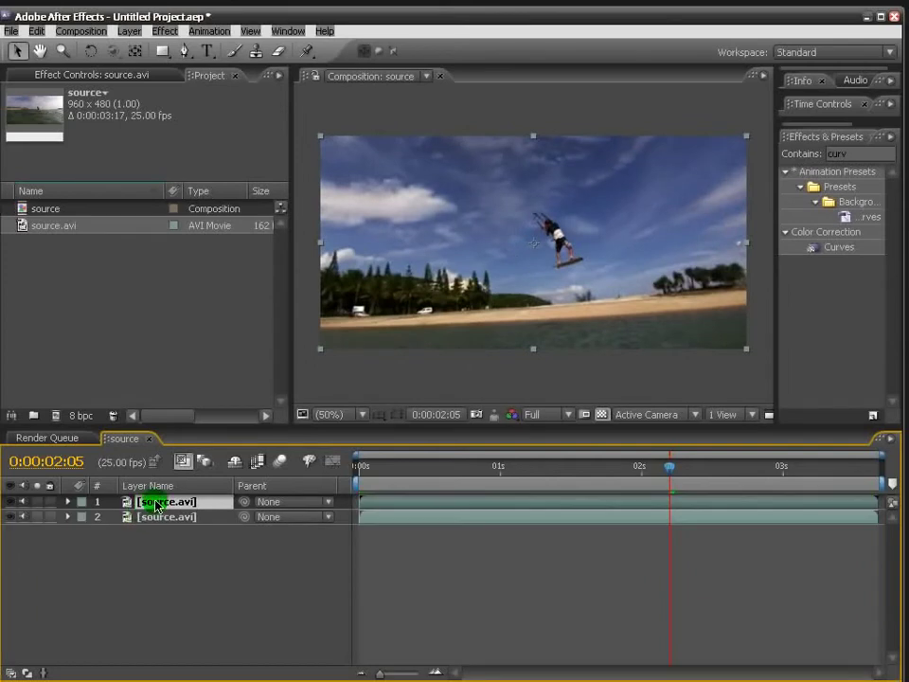
pyautogui.press('Return')
pyautogui.write('copy 01')
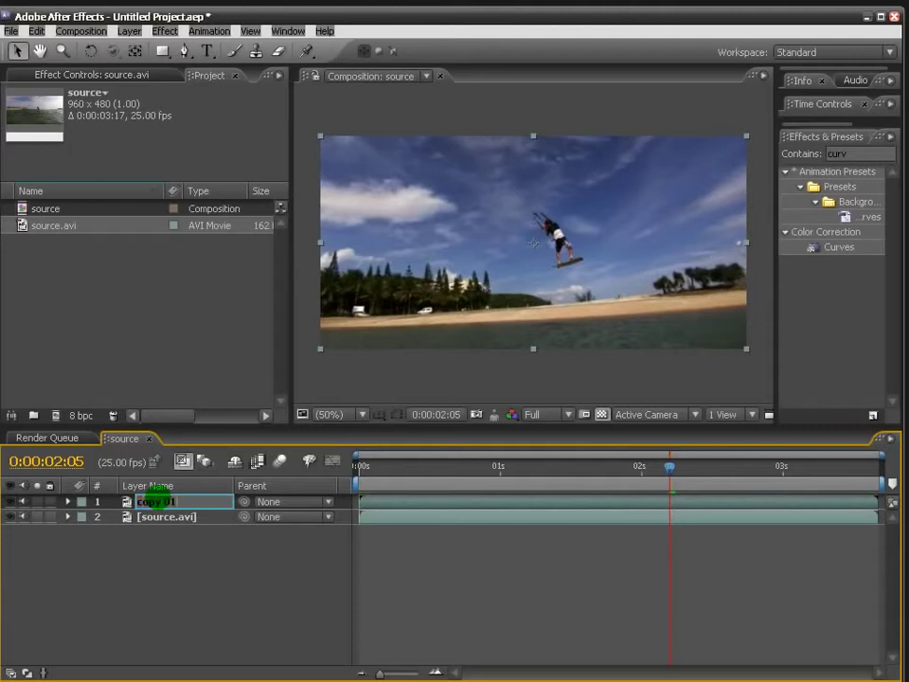
pyautogui.press('Return')
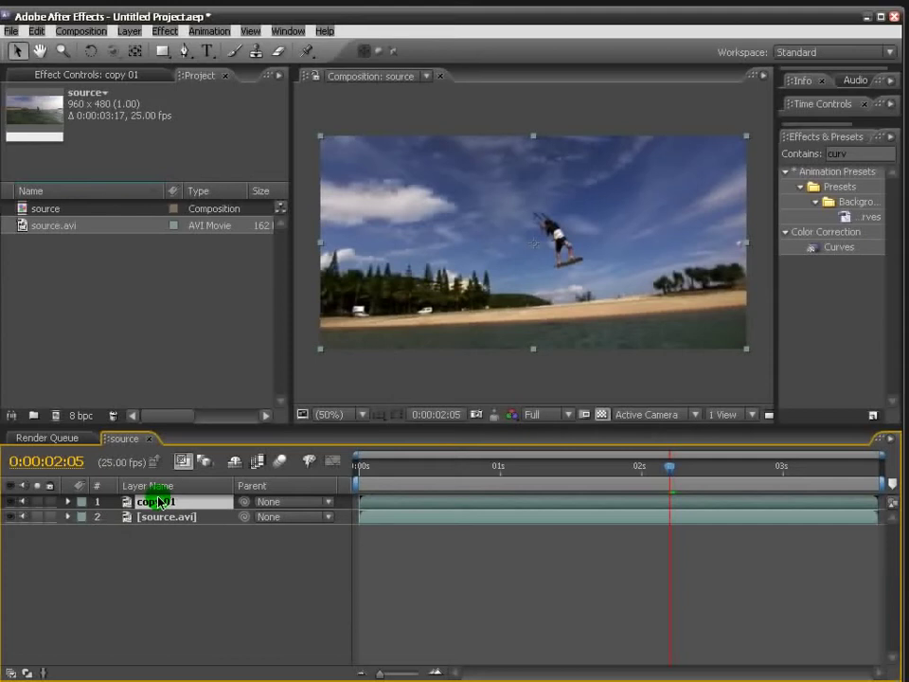
pyautogui.hotkey('ctrl', 'd')
pyautogui.hotkey('ctrl', 'd')
pyautogui.hotkey('ctrl', 'd')
pyautogui.hotkey('ctrl', 'd')
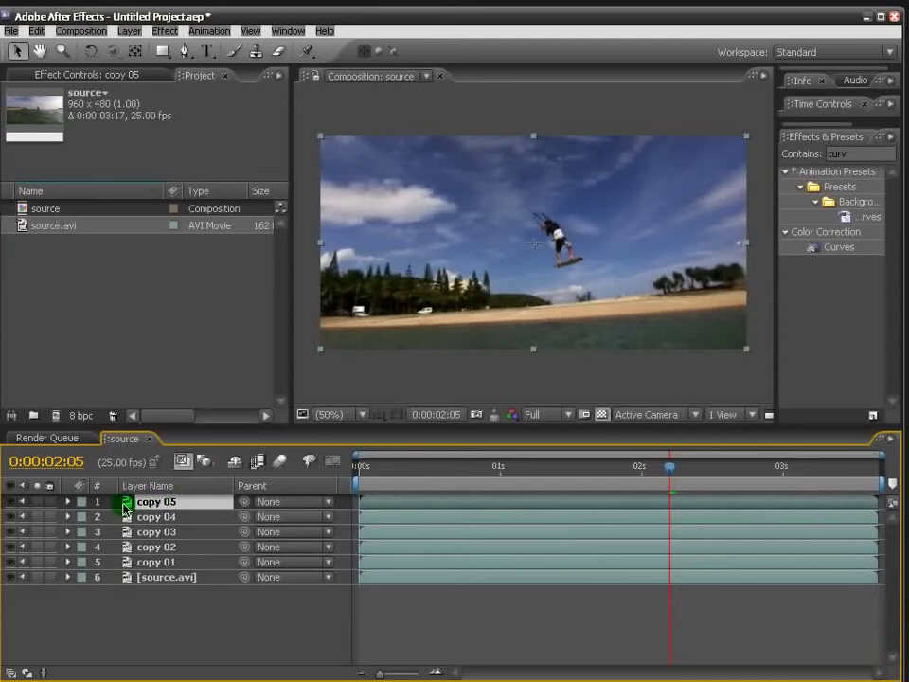
# Add a Null Object at the top of the timeline and name it 'tk 1'.
pyautogui.rightClick(153, 615)
pyautogui.moveTo(265, 630)
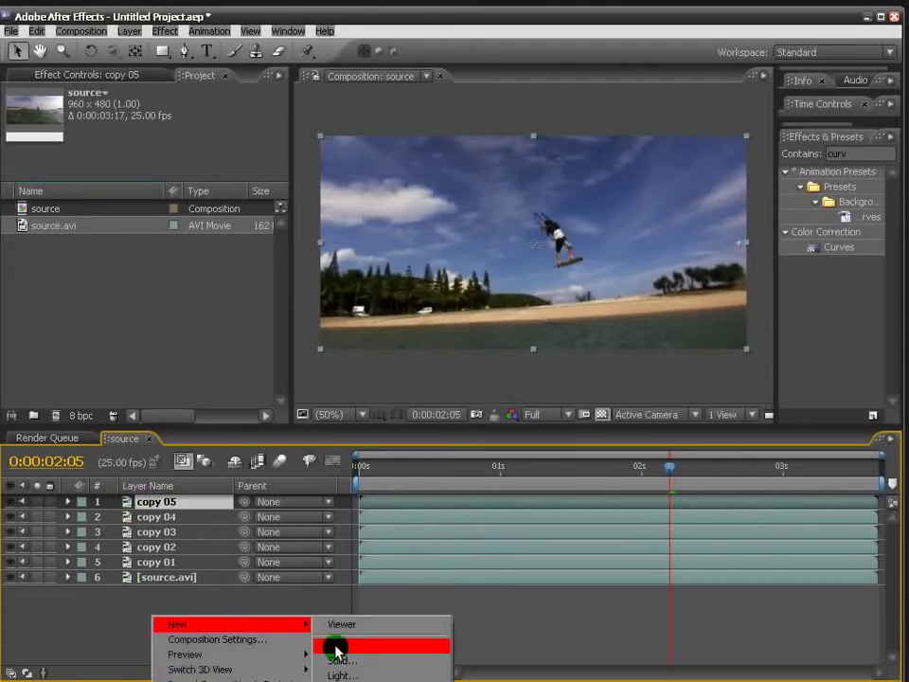
pyautogui.click(341, 678)
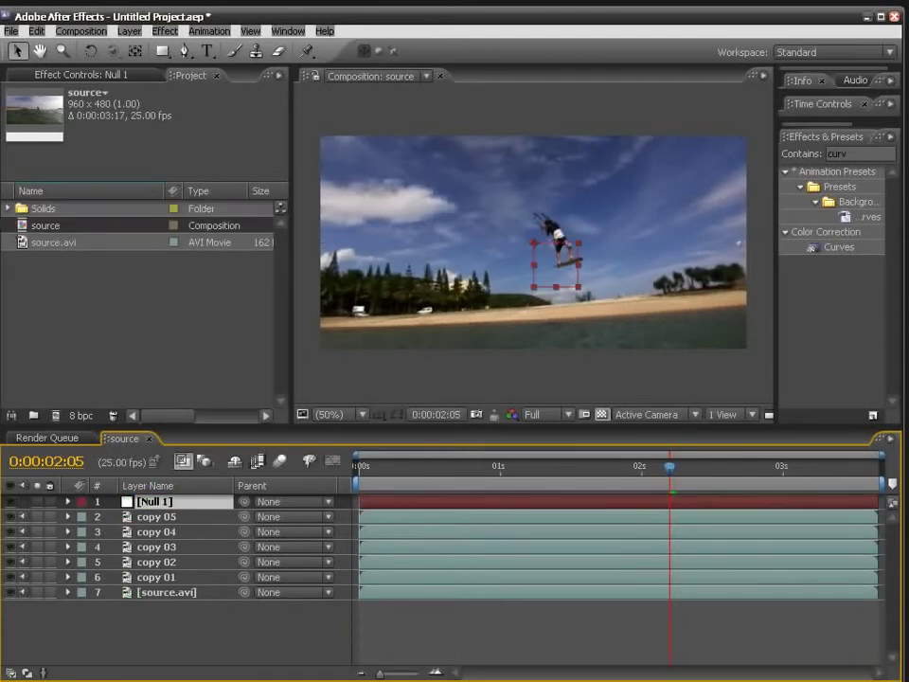
pyautogui.press('Return')
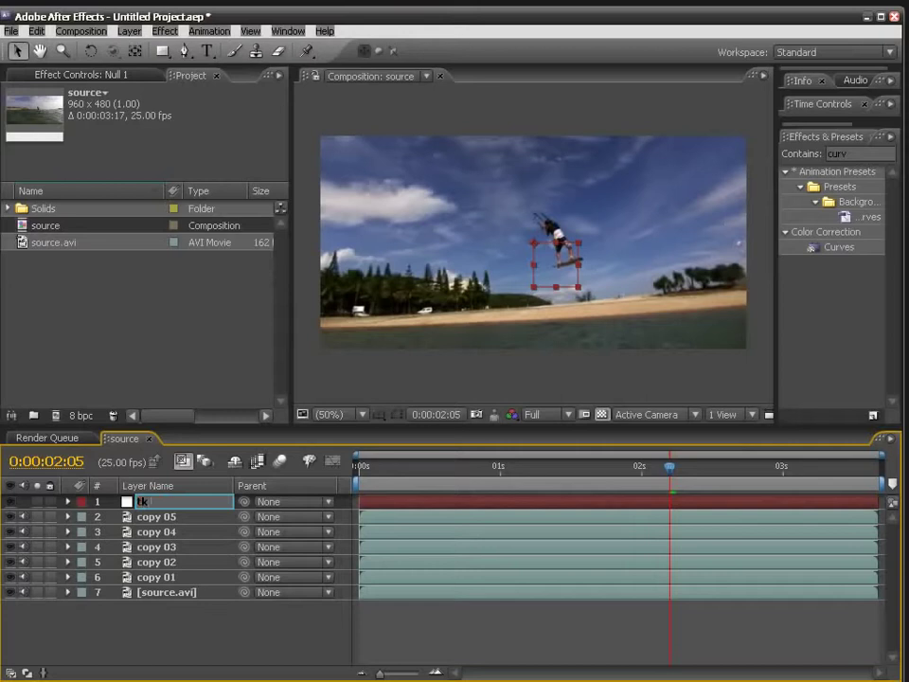
pyautogui.press('Return')
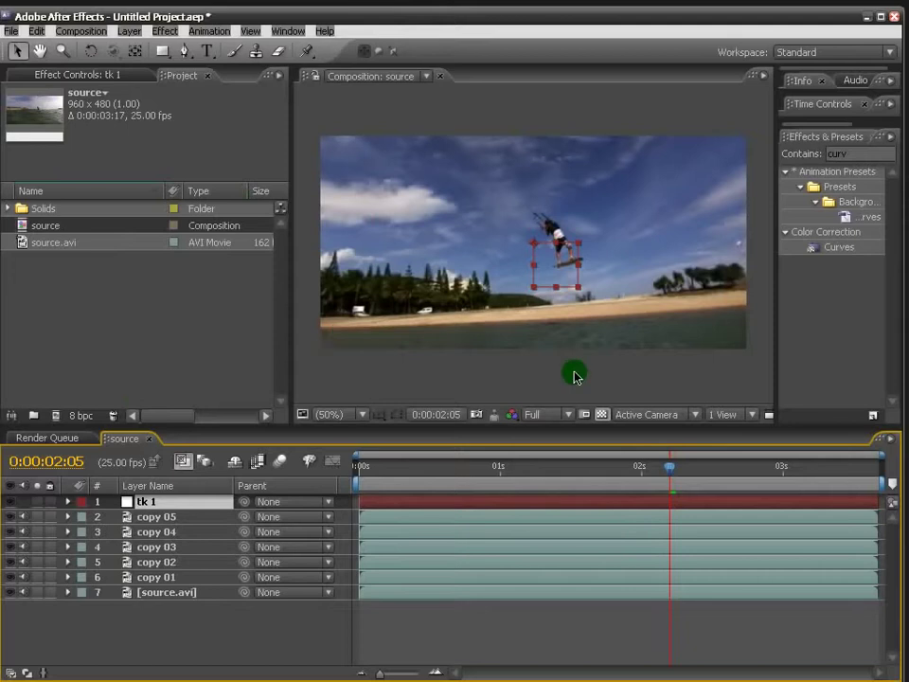
# Scrub back to the chosen jump frame and select the original source.avi layer.
pyautogui.moveTo(671, 474)
pyautogui.mouseDown()
pyautogui.moveTo(774, 464)
pyautogui.moveTo(688, 476)
pyautogui.moveTo(664, 467)
pyautogui.mouseUp()
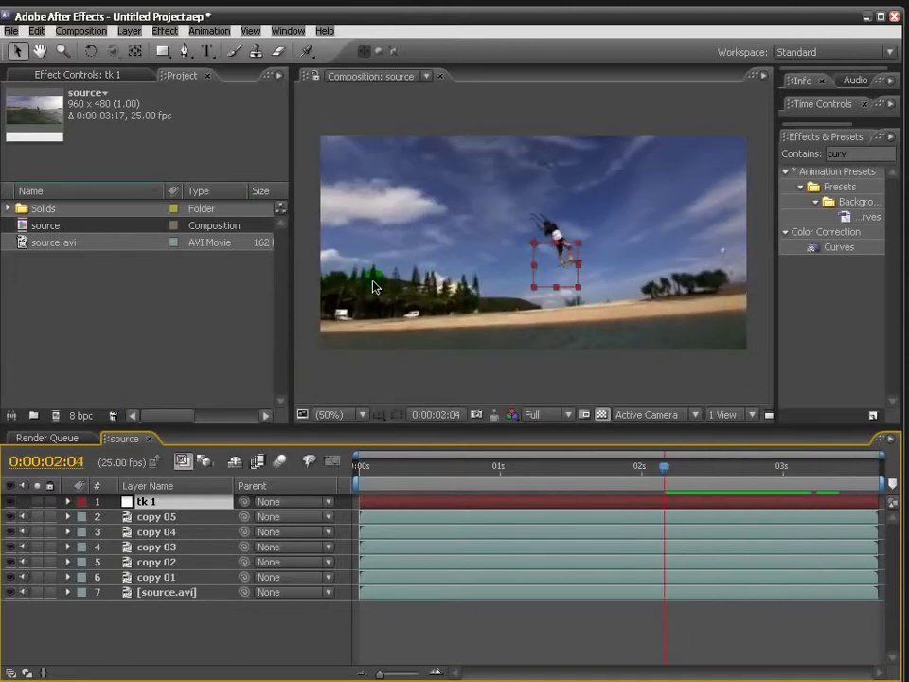
pyautogui.moveTo(680, 464); pyautogui.dragTo(617, 488)
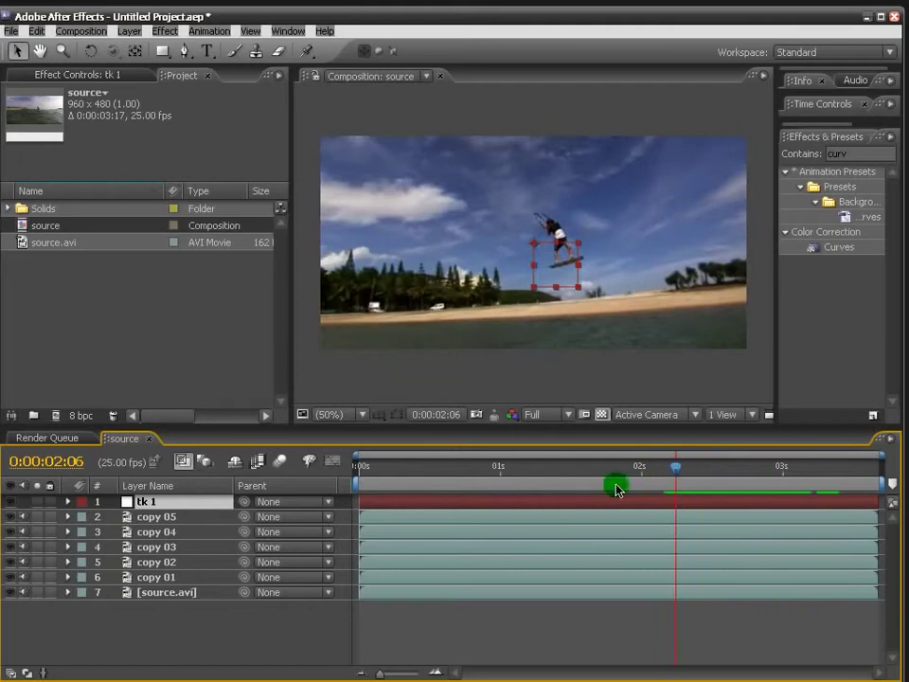
pyautogui.click(169, 595)
# Start Track Motion on source.avi and place Track Point 1 over the treeline.
pyautogui.click(181, 594)
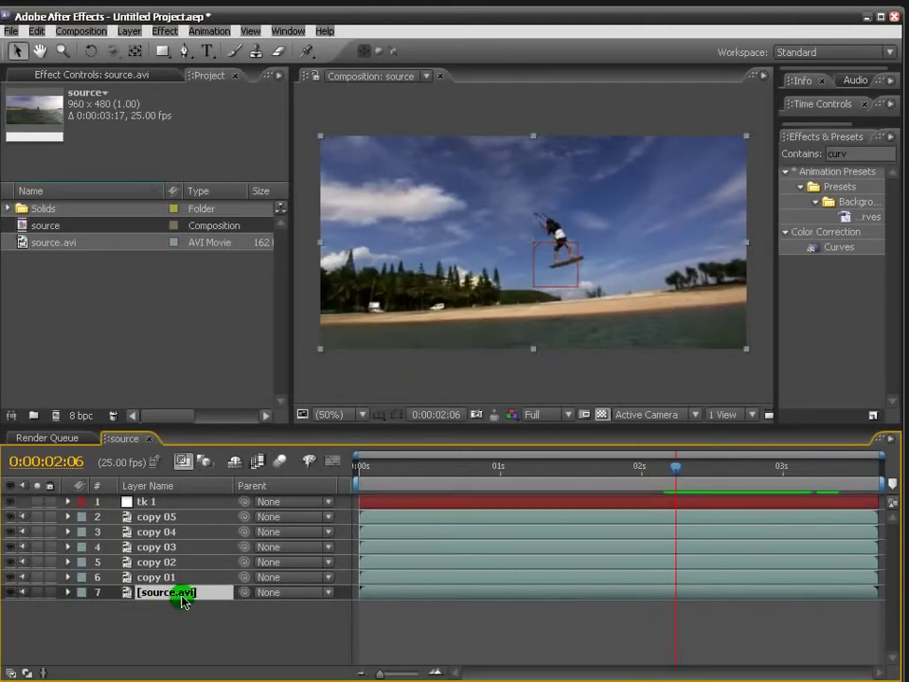
pyautogui.click(210, 32)
pyautogui.click(239, 265)
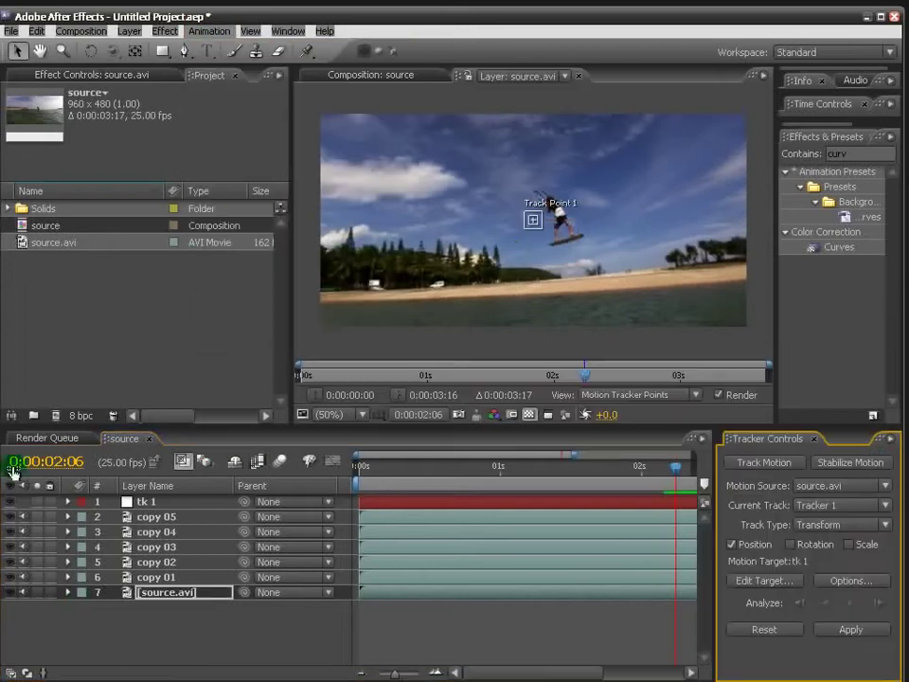
pyautogui.moveTo(510, 252); pyautogui.dragTo(530, 234)
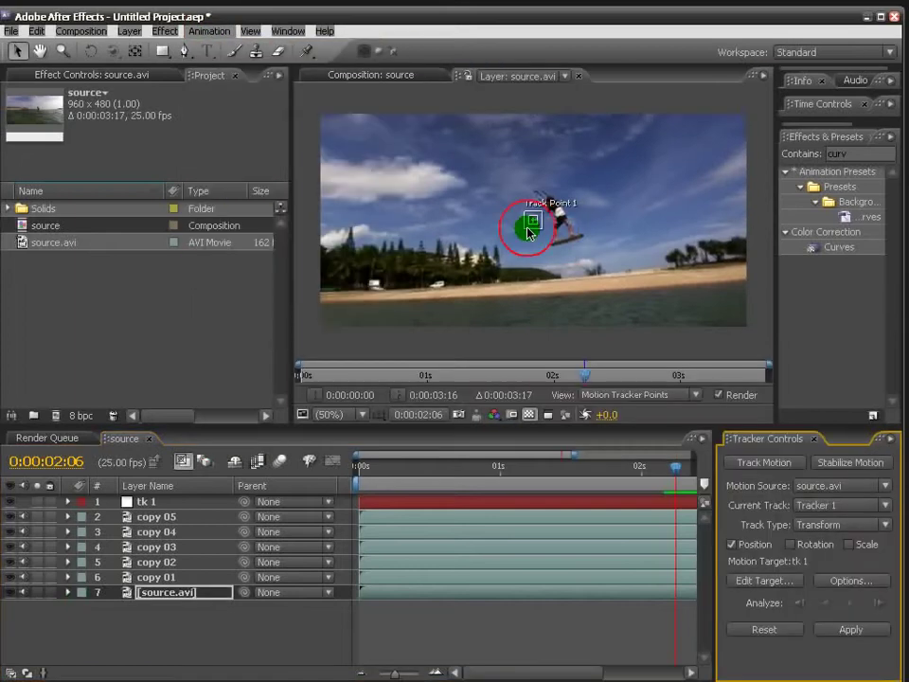
pyautogui.moveTo(529, 233)
pyautogui.mouseDown()
pyautogui.moveTo(407, 258)
pyautogui.moveTo(414, 259)
pyautogui.moveTo(385, 254)
pyautogui.moveTo(391, 281)
pyautogui.moveTo(563, 254)
pyautogui.moveTo(341, 233)
pyautogui.moveTo(350, 245)
pyautogui.moveTo(424, 257)
pyautogui.moveTo(421, 265)
pyautogui.mouseUp()
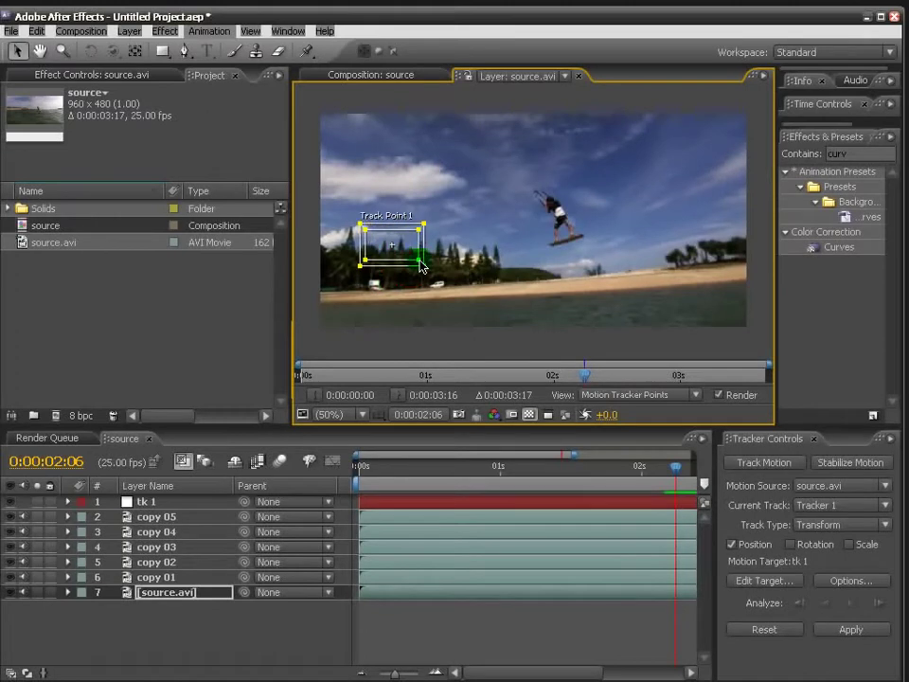
pyautogui.moveTo(361, 268); pyautogui.dragTo(356, 268)
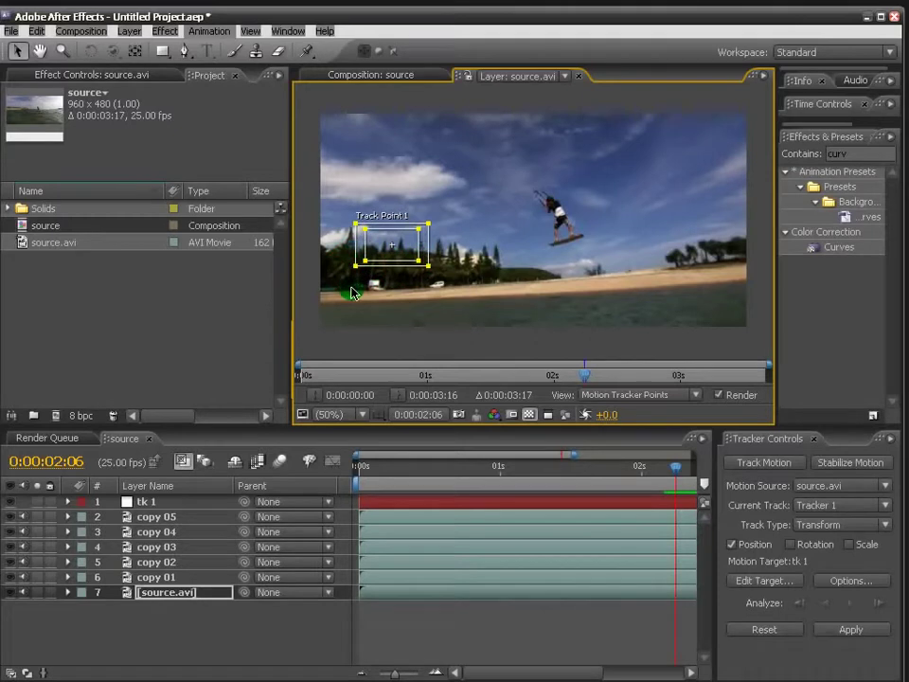
# Run a brief forward analysis, then enlarge Track Point 1's search region.
pyautogui.click(829, 602)
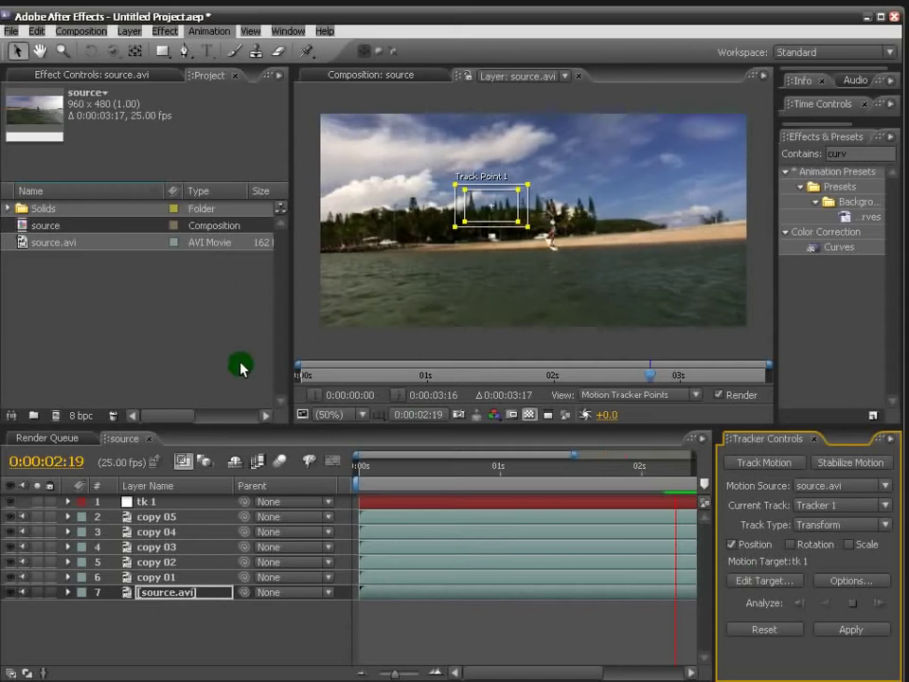
pyautogui.click(853, 602)
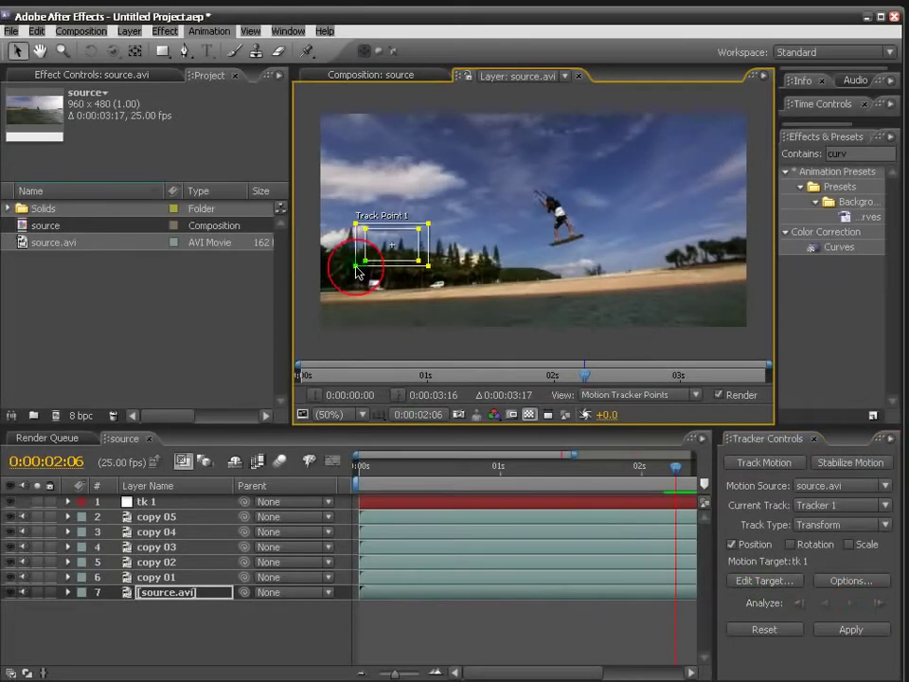
pyautogui.moveTo(356, 271); pyautogui.dragTo(357, 269)
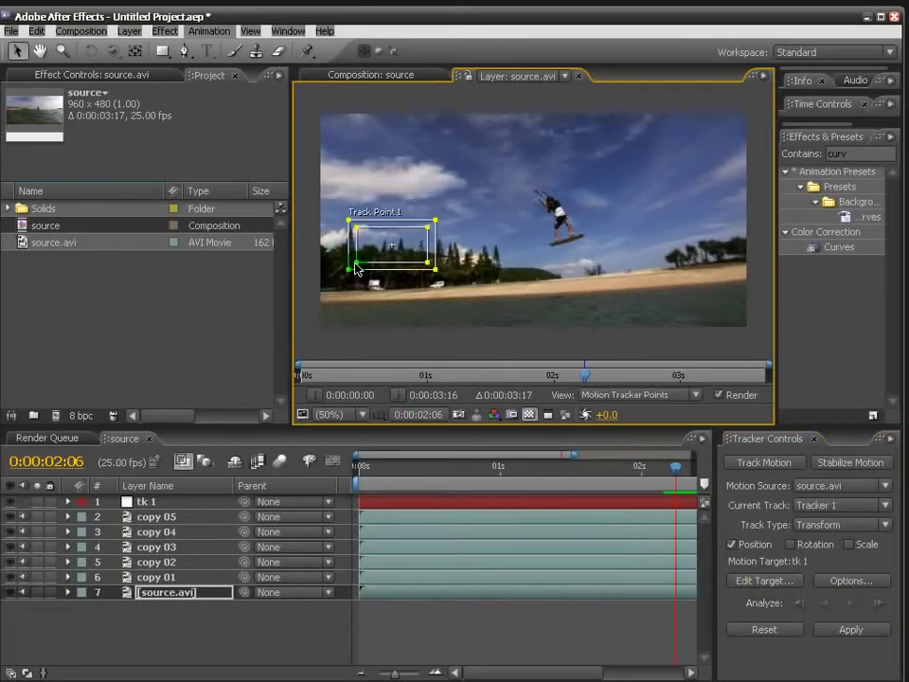
pyautogui.moveTo(437, 275); pyautogui.dragTo(447, 278)
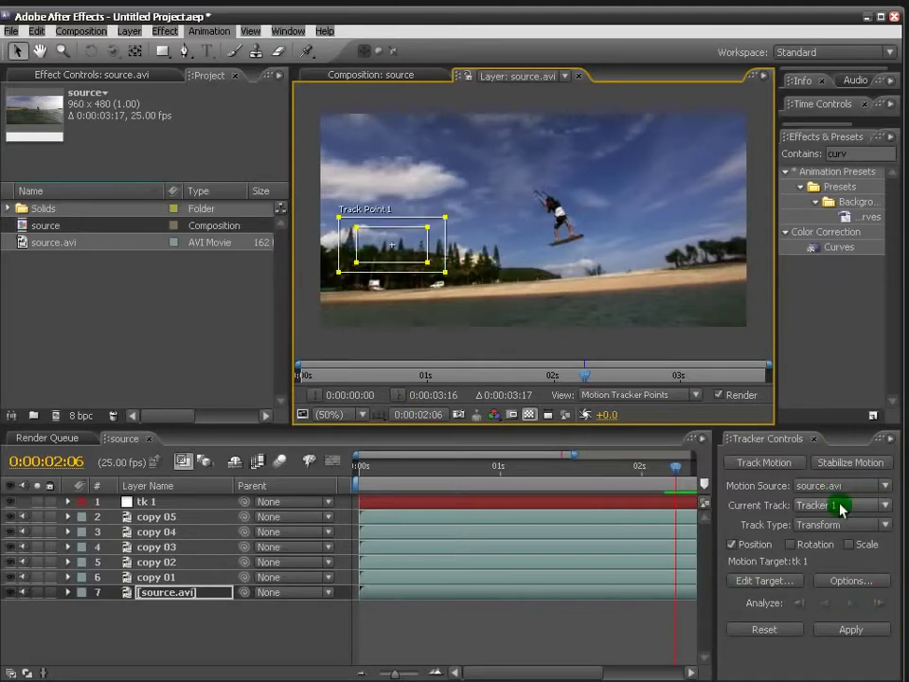
# Resize Track Point 1's feature and search boxes around the trees and analyze forward through 0:00:03:16.
pyautogui.click(848, 606)
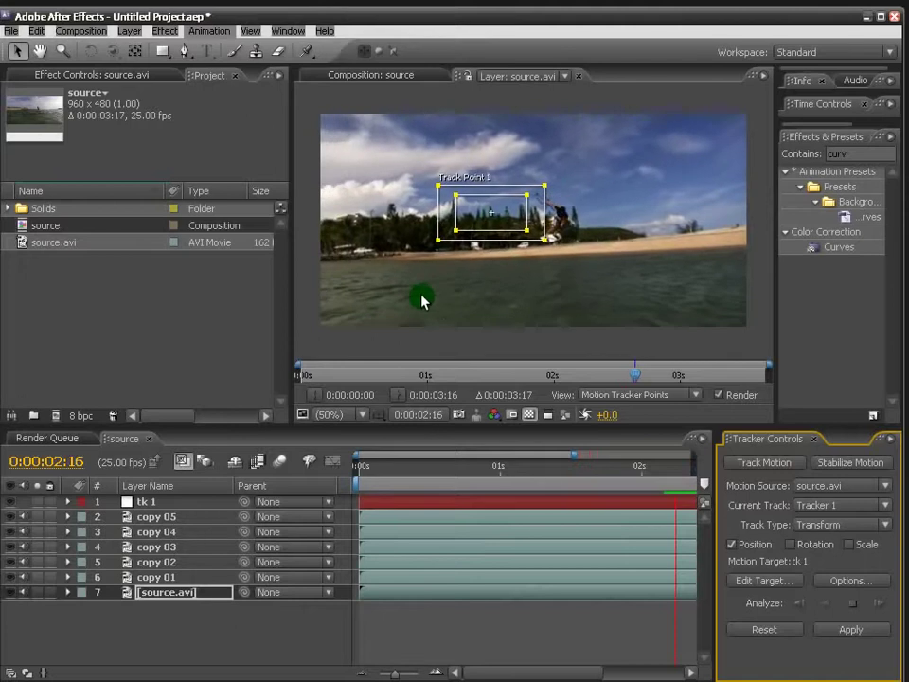
pyautogui.click(855, 605)
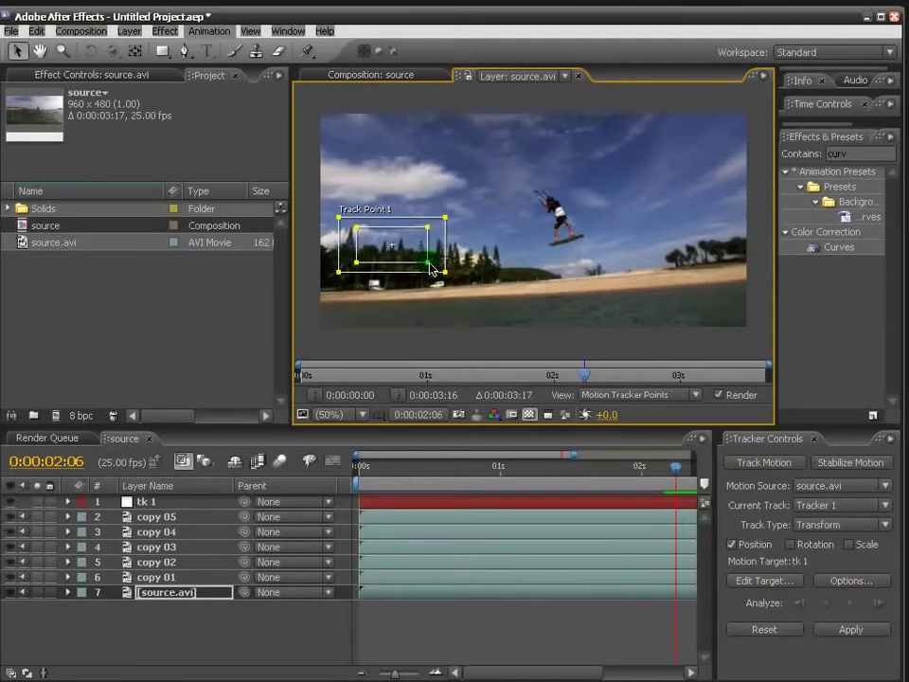
pyautogui.moveTo(429, 264)
pyautogui.mouseDown()
pyautogui.moveTo(399, 257)
pyautogui.moveTo(363, 265)
pyautogui.mouseUp()
pyautogui.click(396, 252)
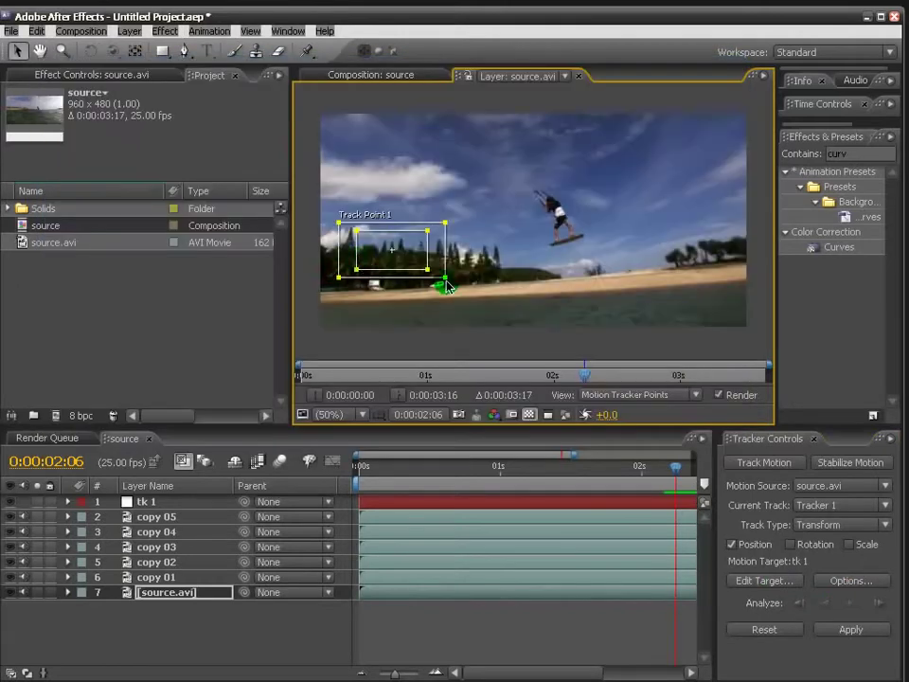
pyautogui.moveTo(446, 280); pyautogui.dragTo(451, 277)
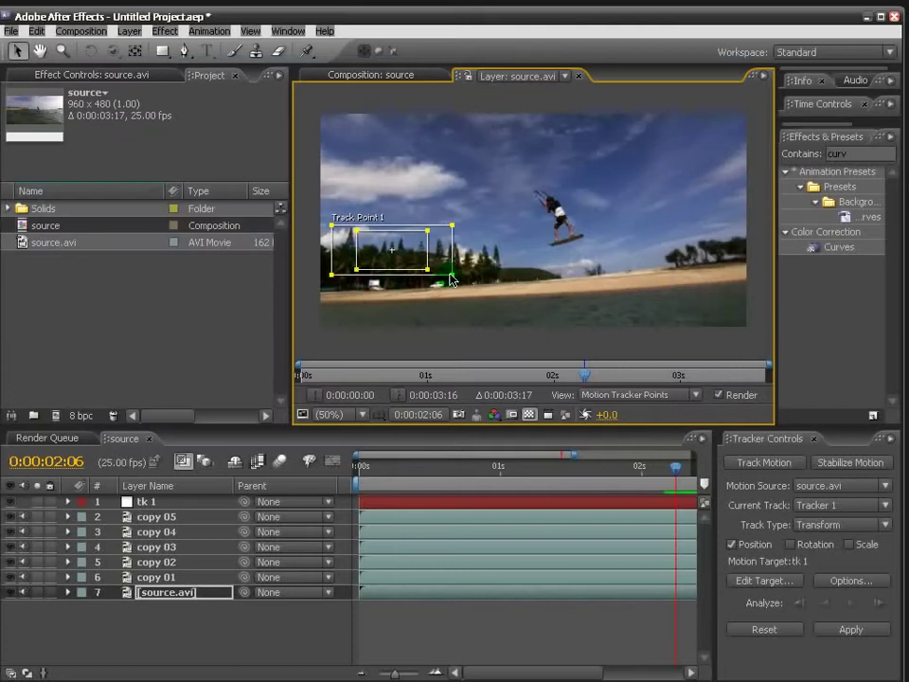
pyautogui.click(848, 604)
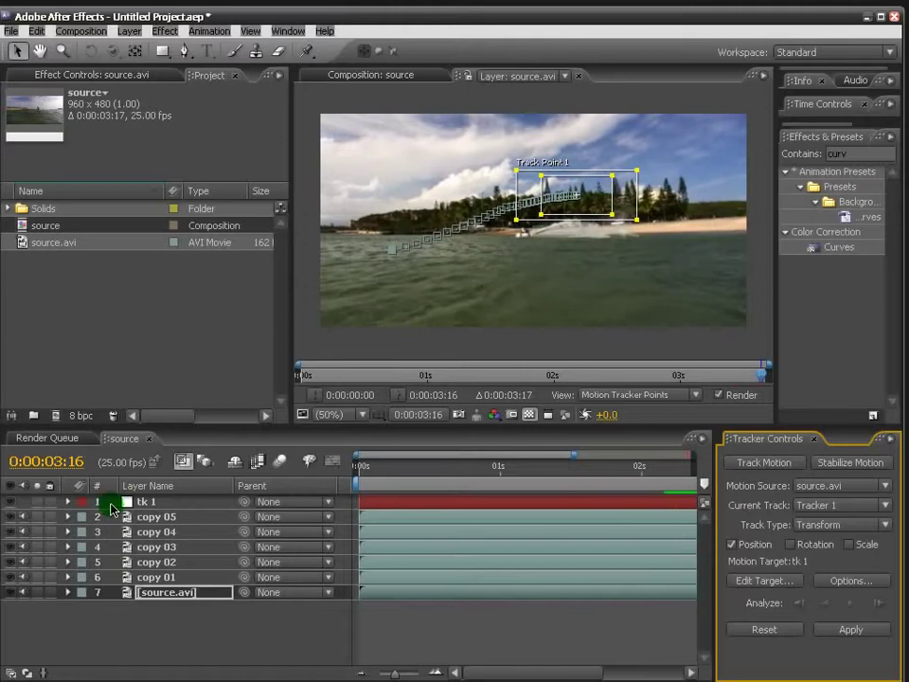
# Set tk 1 as the motion target and apply the track in X and Y.
pyautogui.click(758, 582)
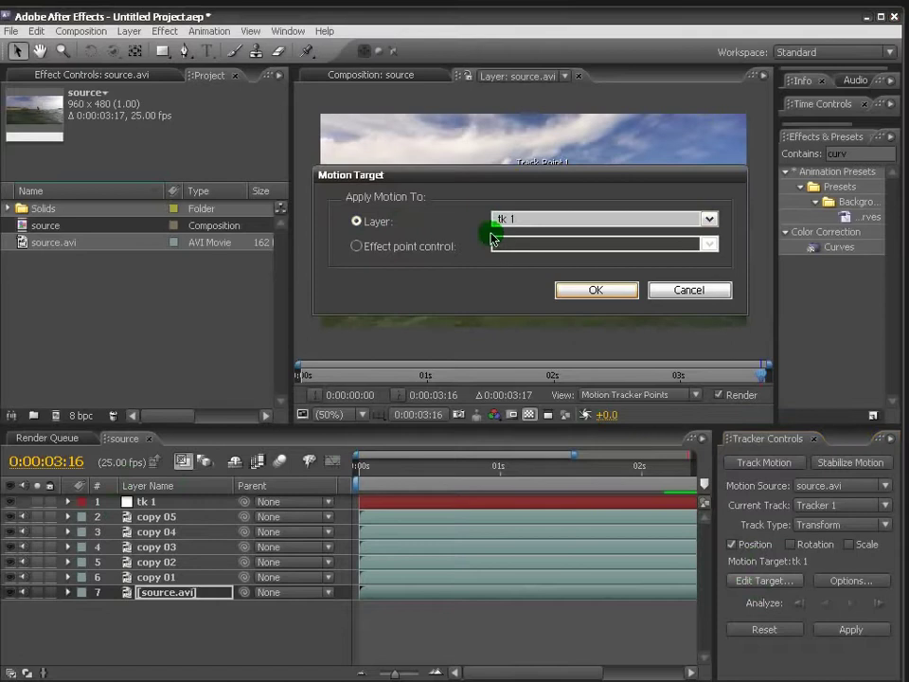
pyautogui.click(588, 289)
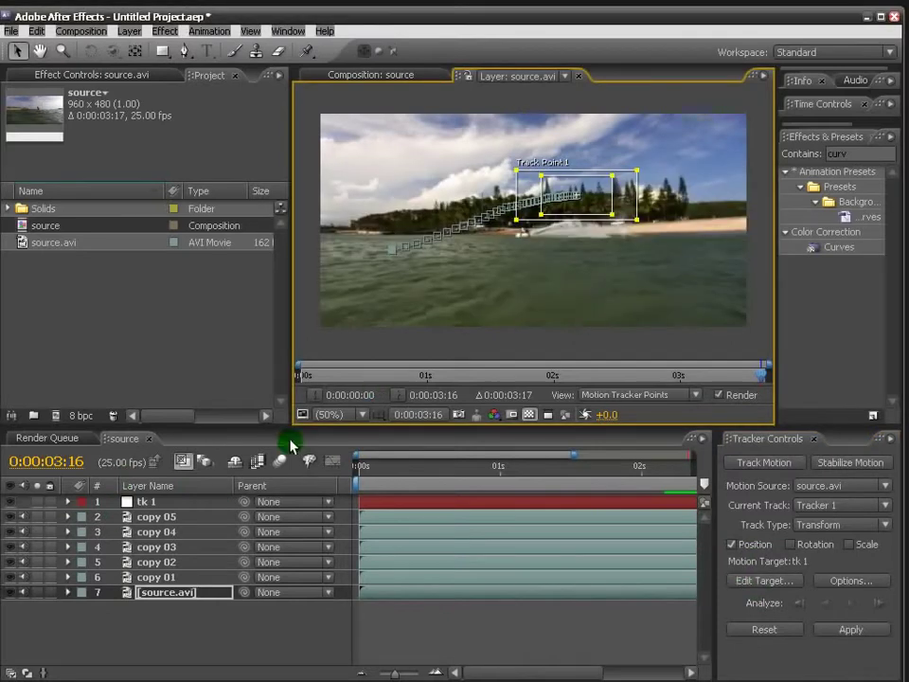
pyautogui.click(849, 633)
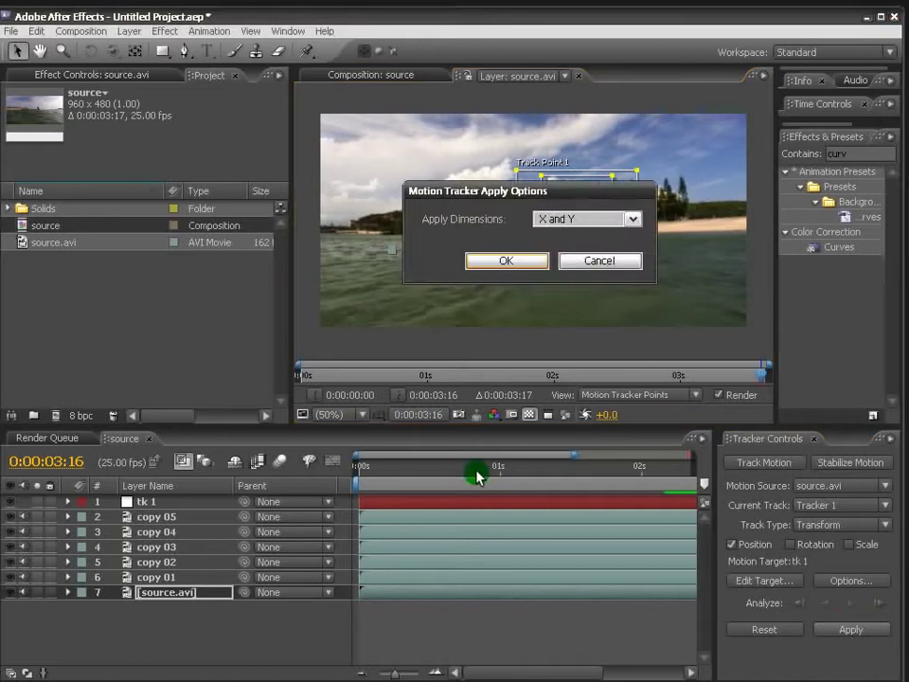
pyautogui.click(499, 259)
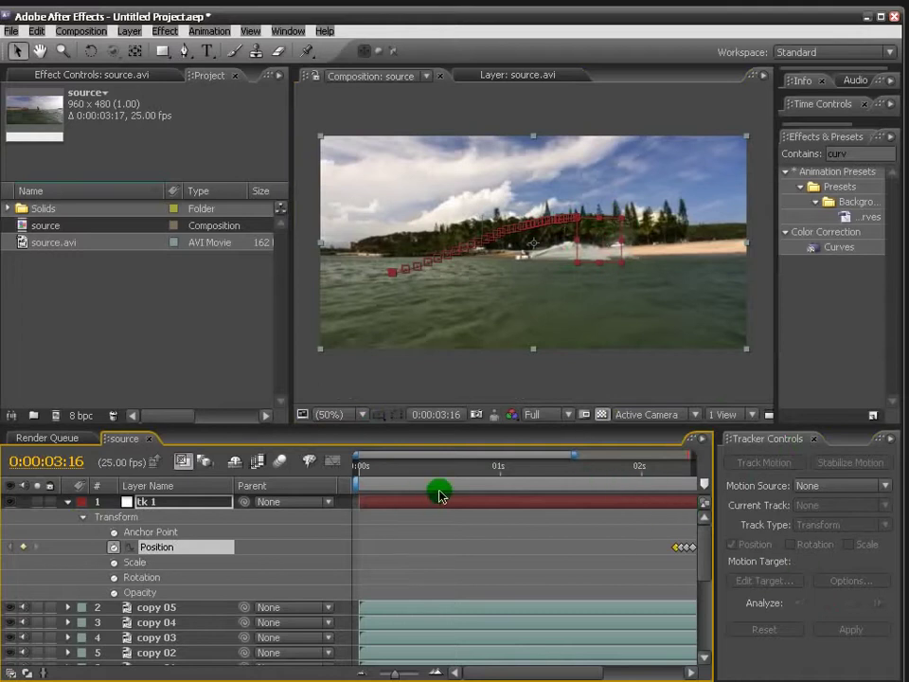
# Scrub through the clip to review tk 1's tracked motion, then collapse its properties.
pyautogui.moveTo(639, 474)
pyautogui.mouseDown()
pyautogui.moveTo(692, 477)
pyautogui.moveTo(577, 468)
pyautogui.moveTo(632, 471)
pyautogui.mouseUp()
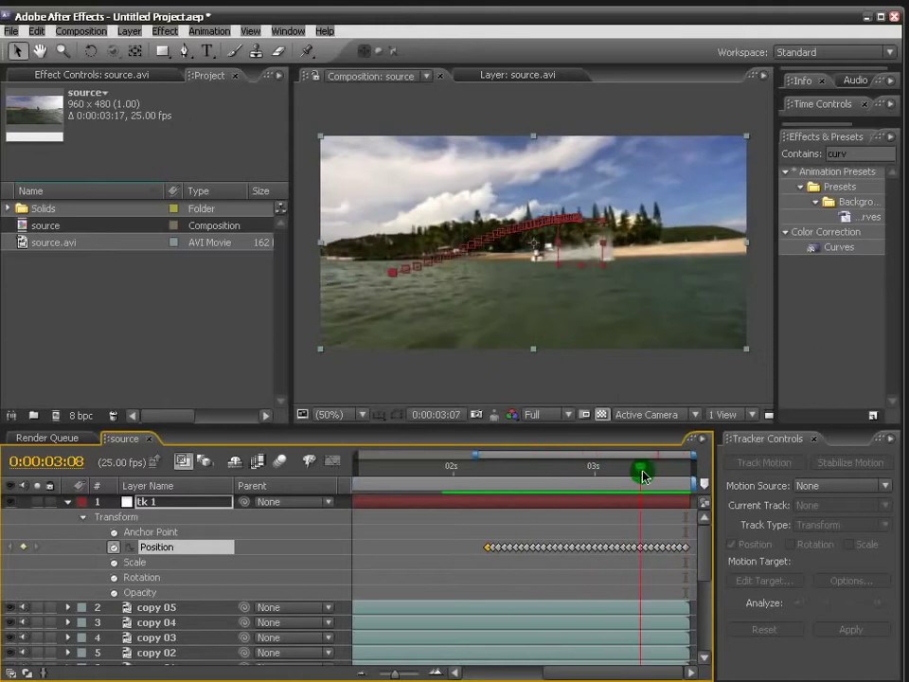
pyautogui.moveTo(631, 471)
pyautogui.mouseDown()
pyautogui.moveTo(533, 474)
pyautogui.moveTo(683, 477)
pyautogui.mouseUp()
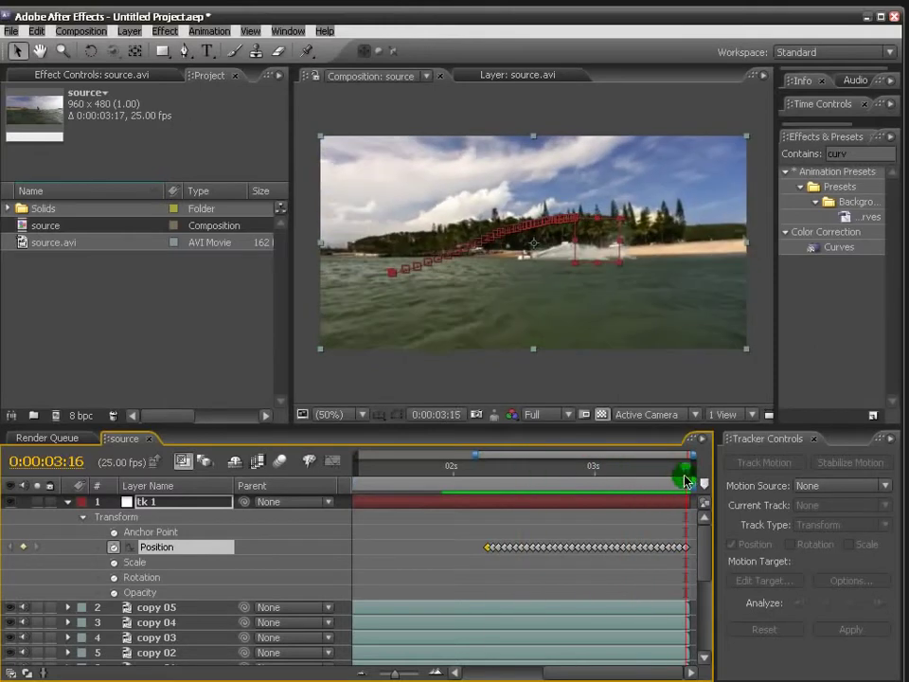
pyautogui.click(90, 504)
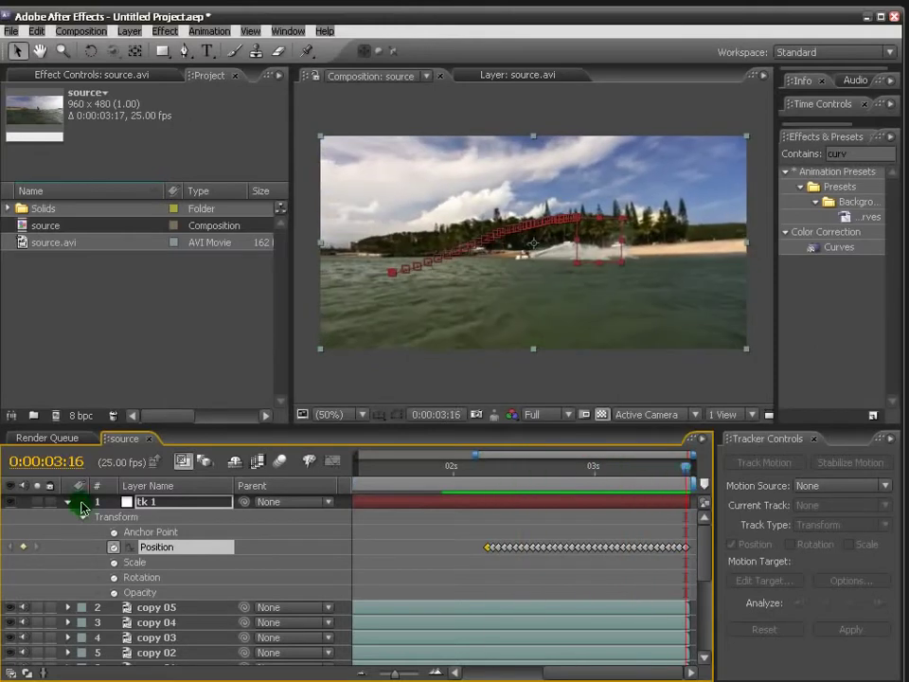
pyautogui.click(68, 502)
pyautogui.click(214, 595)
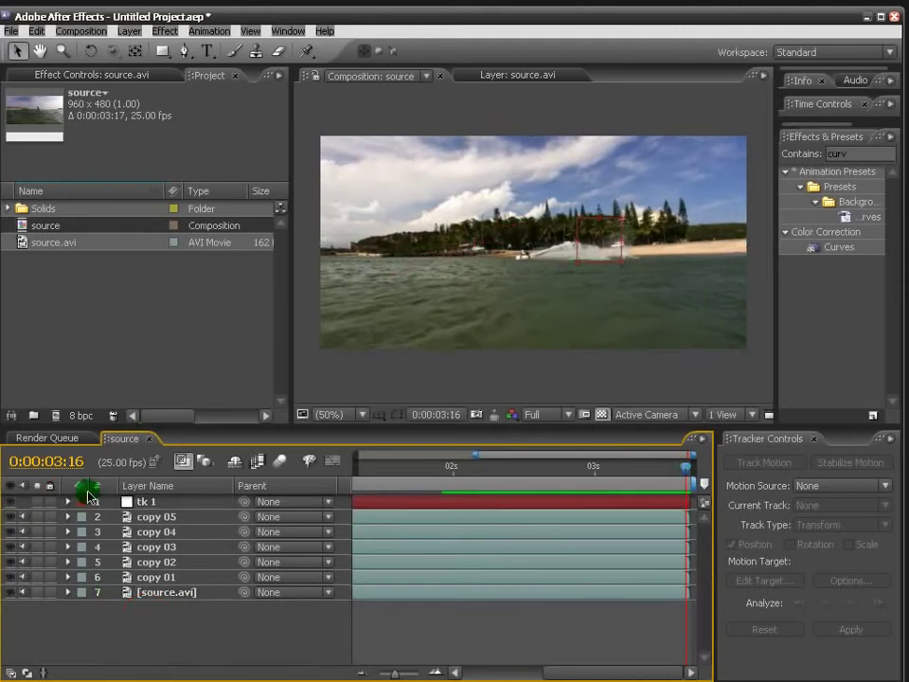
pyautogui.click(638, 256)
# Inspect tk 1's Position keyframes and return to 0:00:02:06 with the rider mid-jump.
pyautogui.moveTo(484, 308); pyautogui.dragTo(547, 276)
pyautogui.click(150, 523)
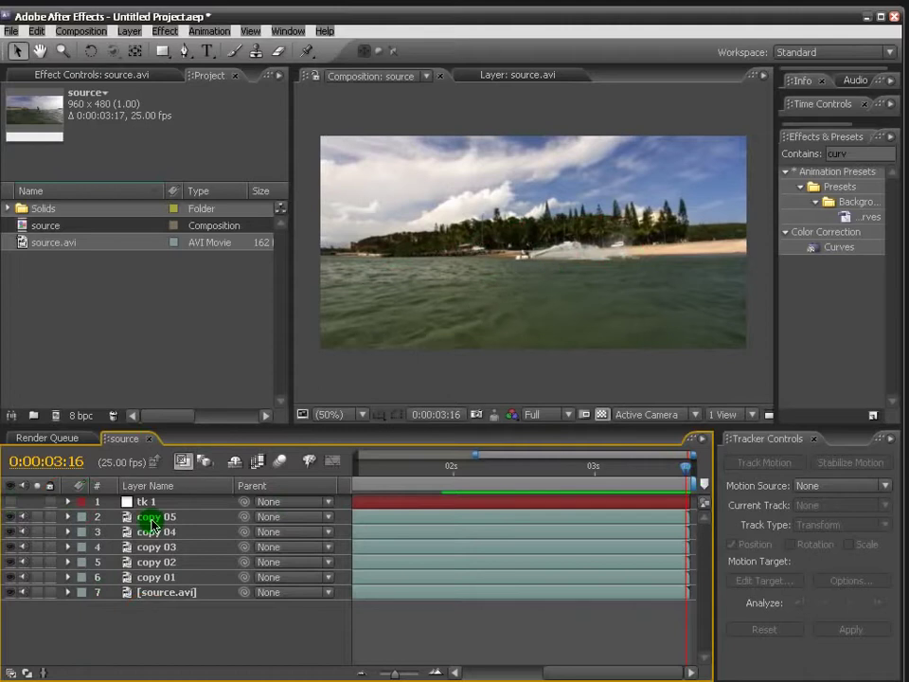
pyautogui.click(151, 519)
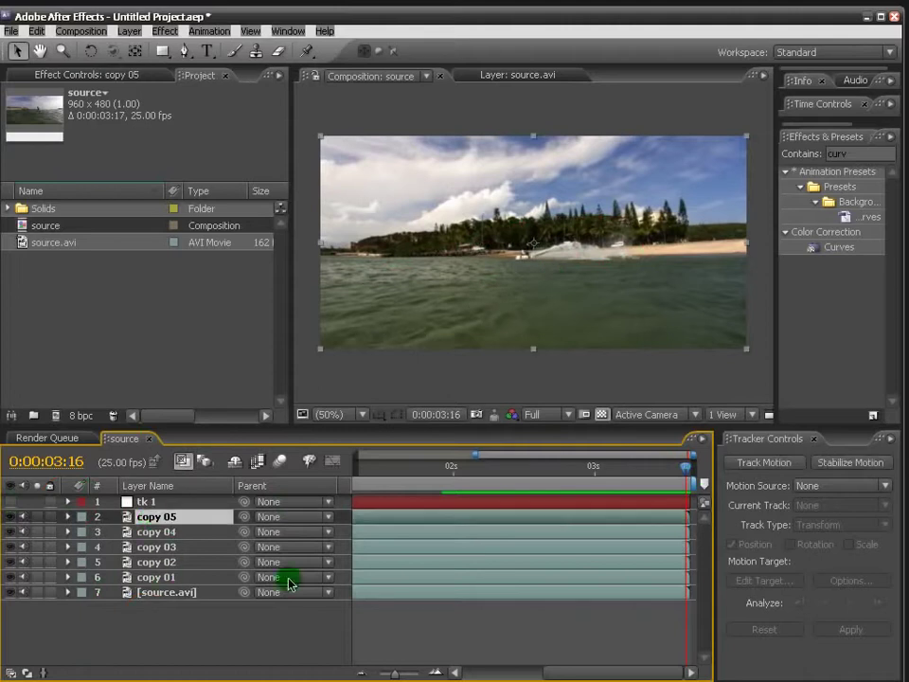
pyautogui.click(67, 502)
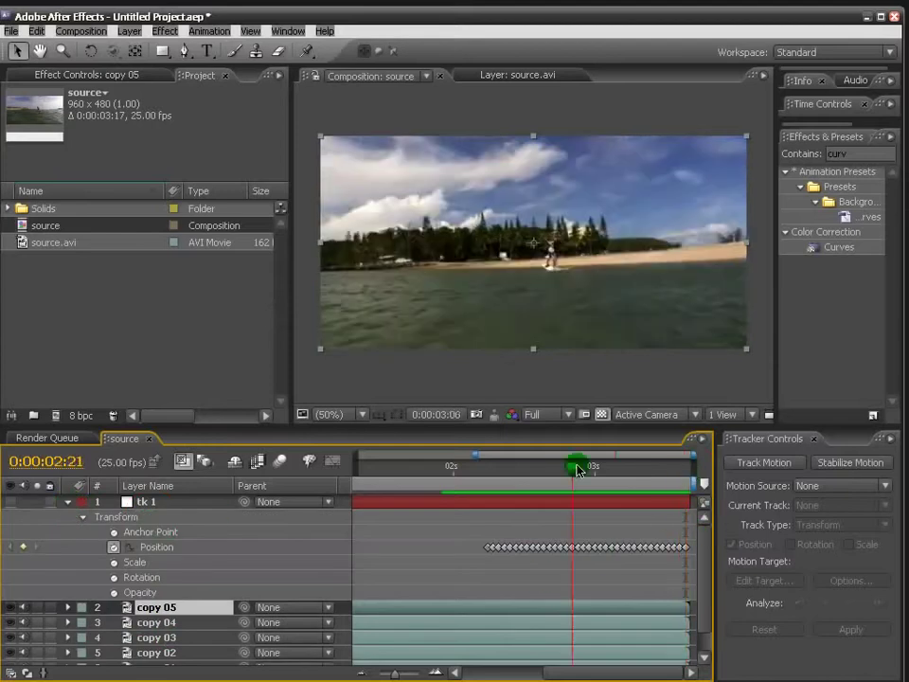
pyautogui.moveTo(689, 477); pyautogui.dragTo(491, 478)
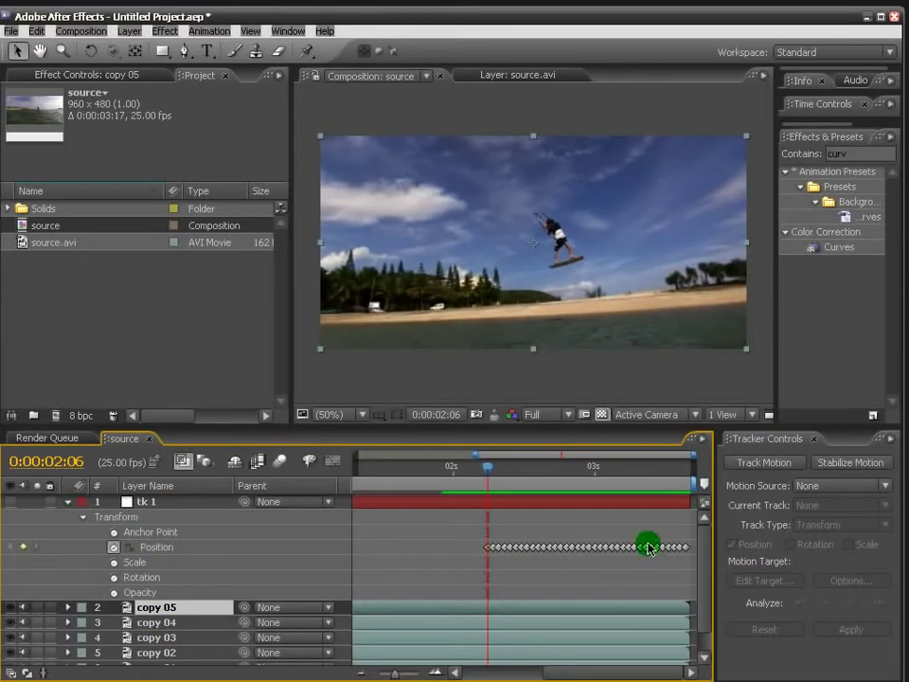
pyautogui.moveTo(704, 492); pyautogui.dragTo(487, 484)
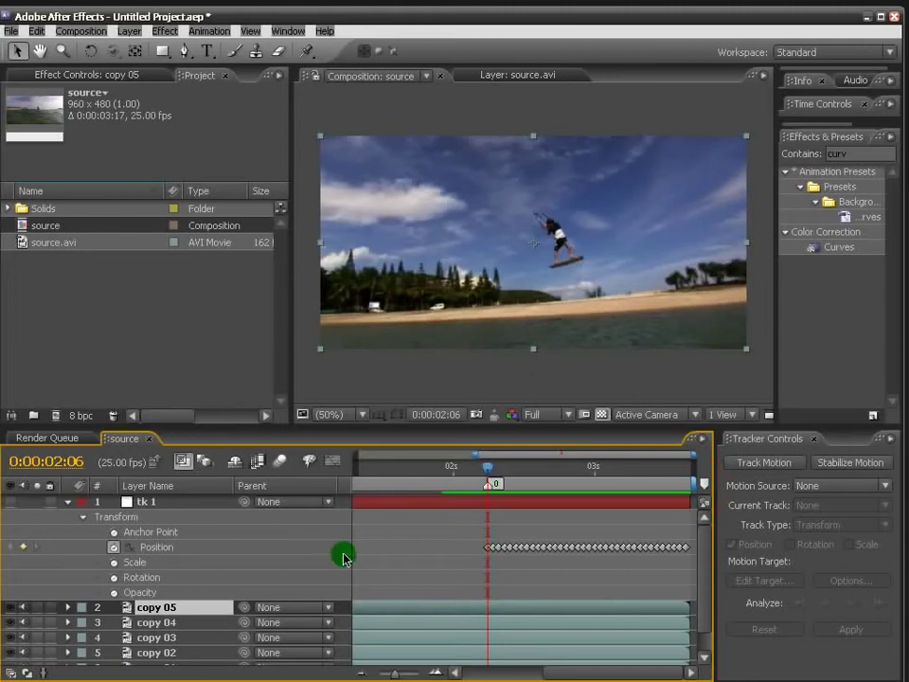
pyautogui.click(69, 501)
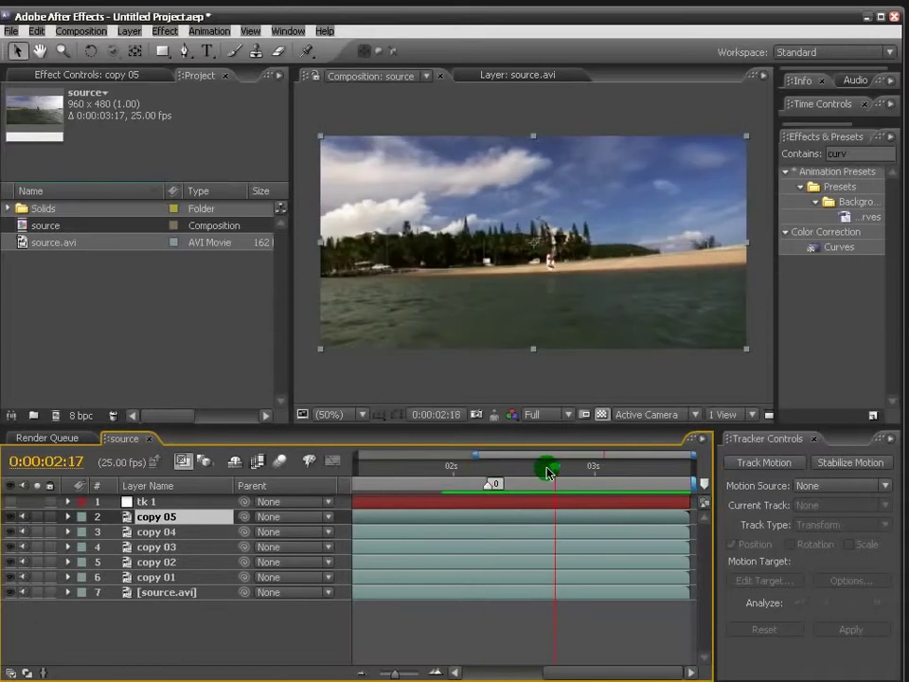
# Return to 0:00:02:06 and select the layers copy 05 through copy 01.
pyautogui.moveTo(488, 470); pyautogui.dragTo(487, 469)
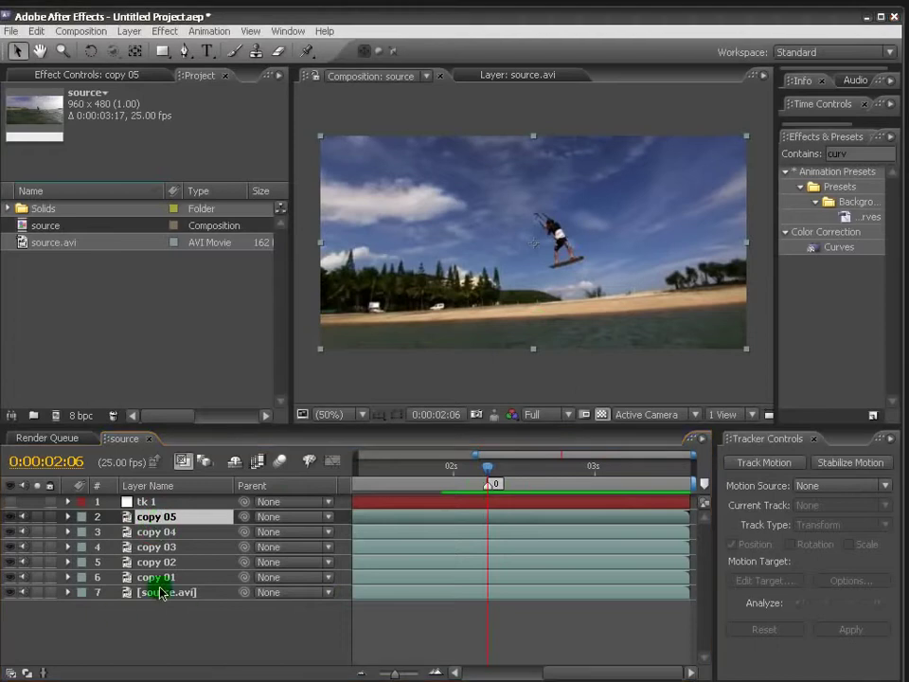
pyautogui.click(680, 577)
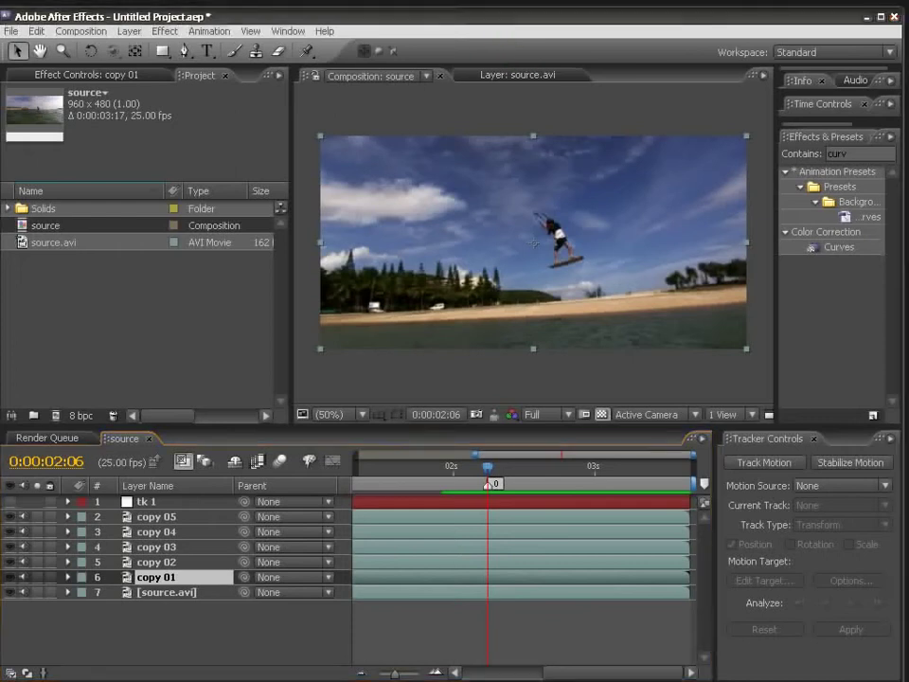
pyautogui.click(356, 16)
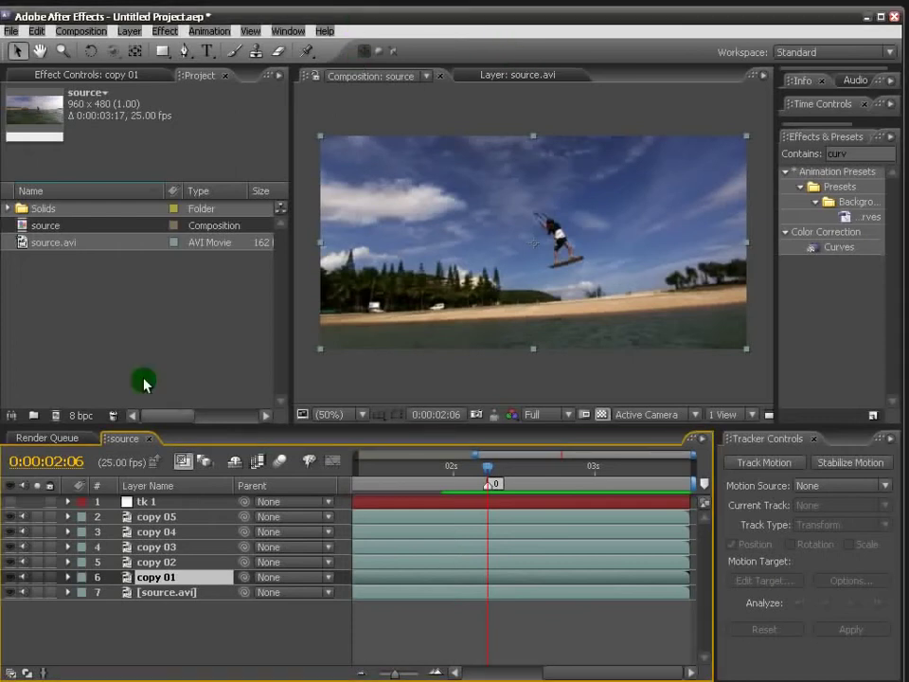
pyautogui.click(164, 517)
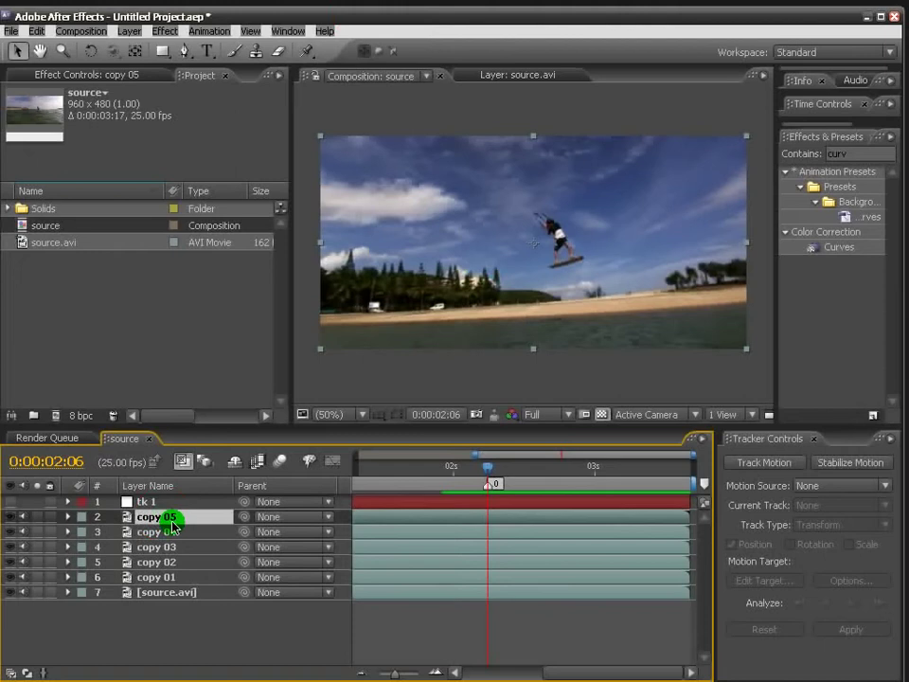
pyautogui.keyDown('shift'); pyautogui.click(162, 577); pyautogui.keyUp('shift')
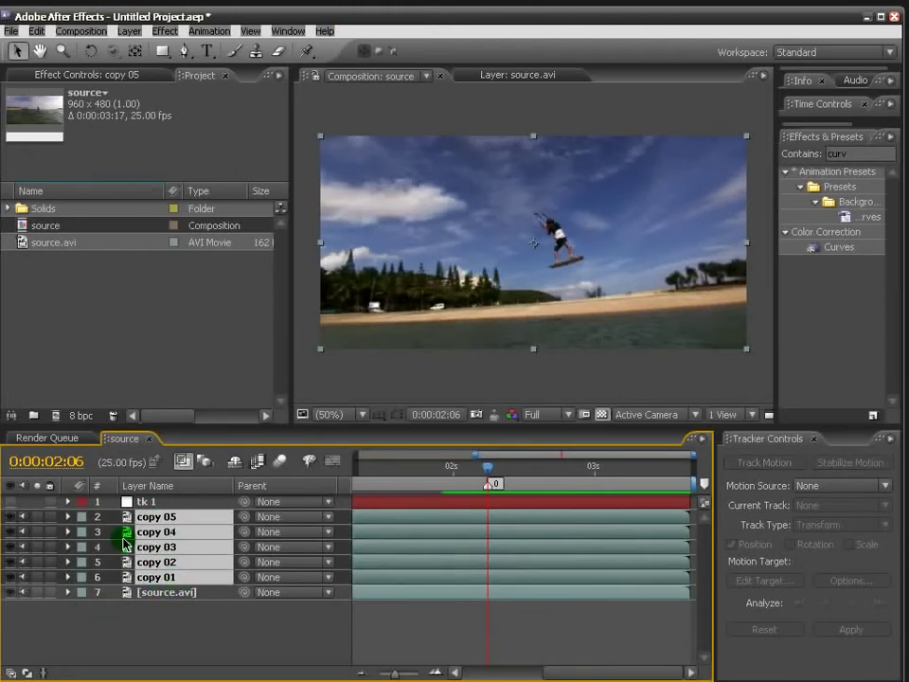
# Enable Time Remapping on the selected copies and reveal copy 05's Time Remap property.
pyautogui.rightClick(169, 533)
pyautogui.click(217, 607)
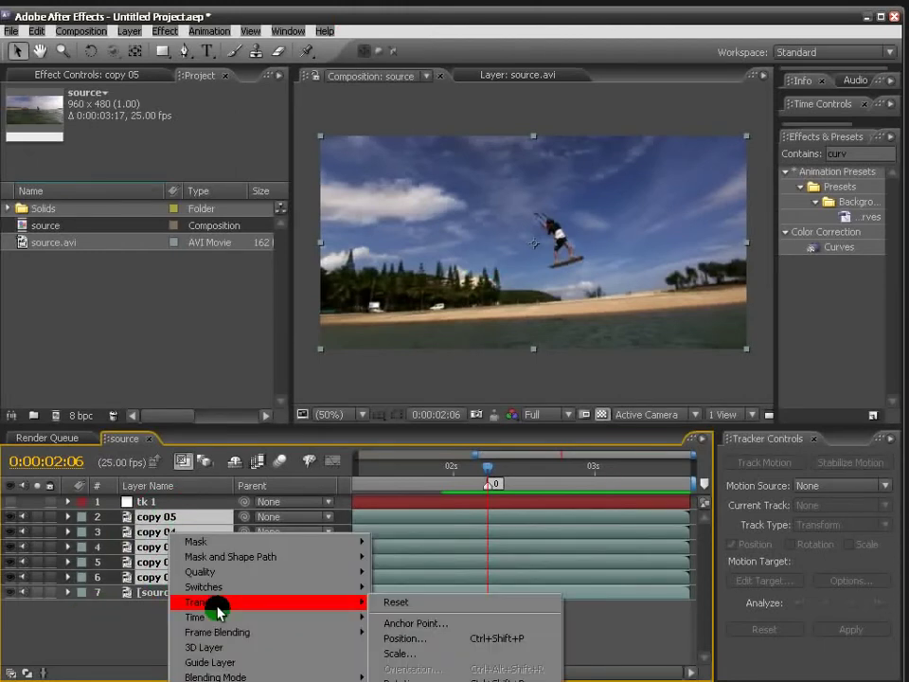
pyautogui.moveTo(218, 680)
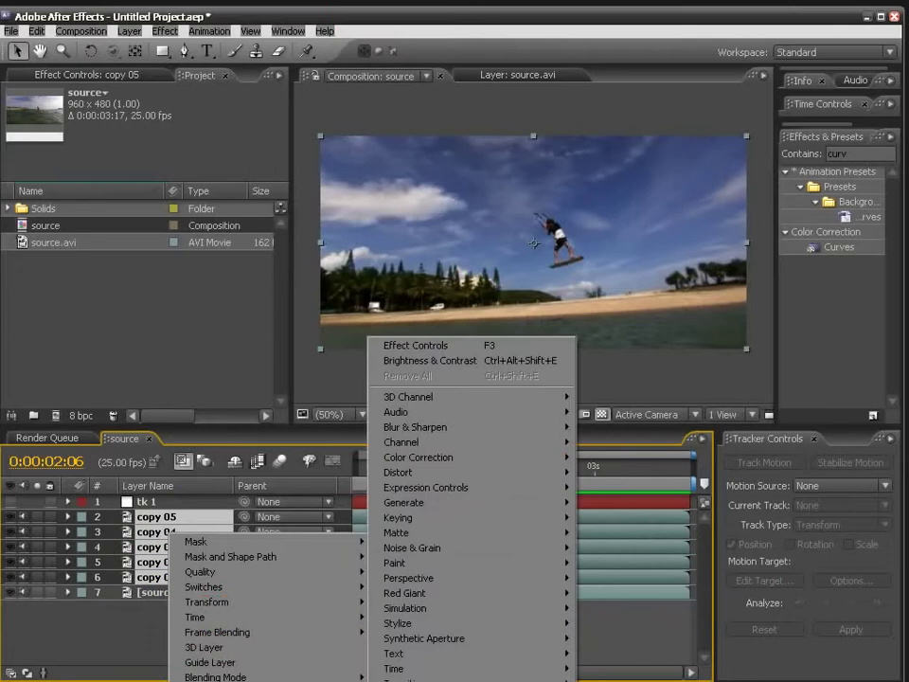
pyautogui.click(229, 617)
pyautogui.click(401, 617)
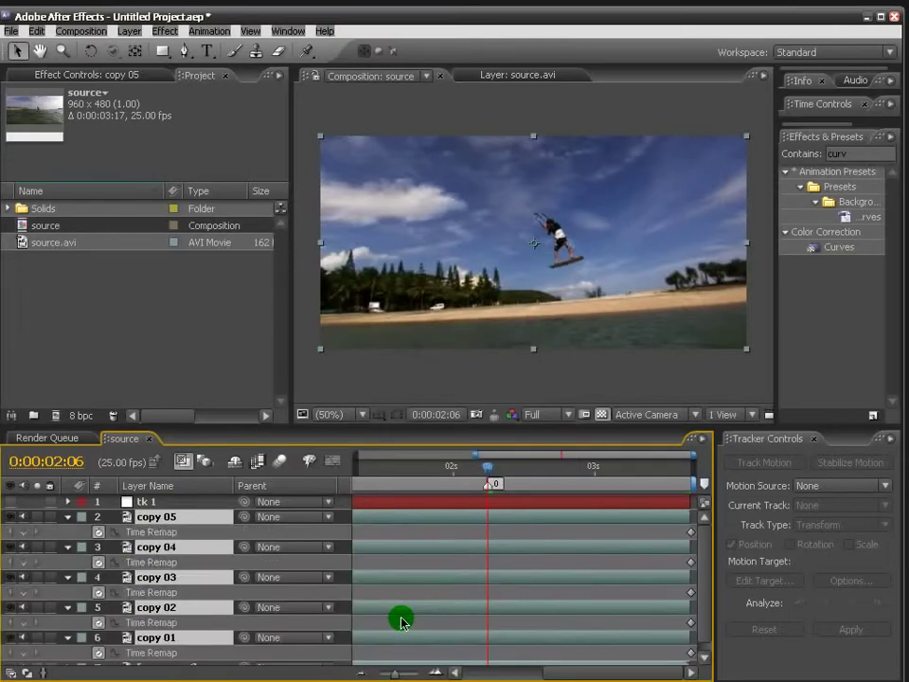
pyautogui.click(67, 518)
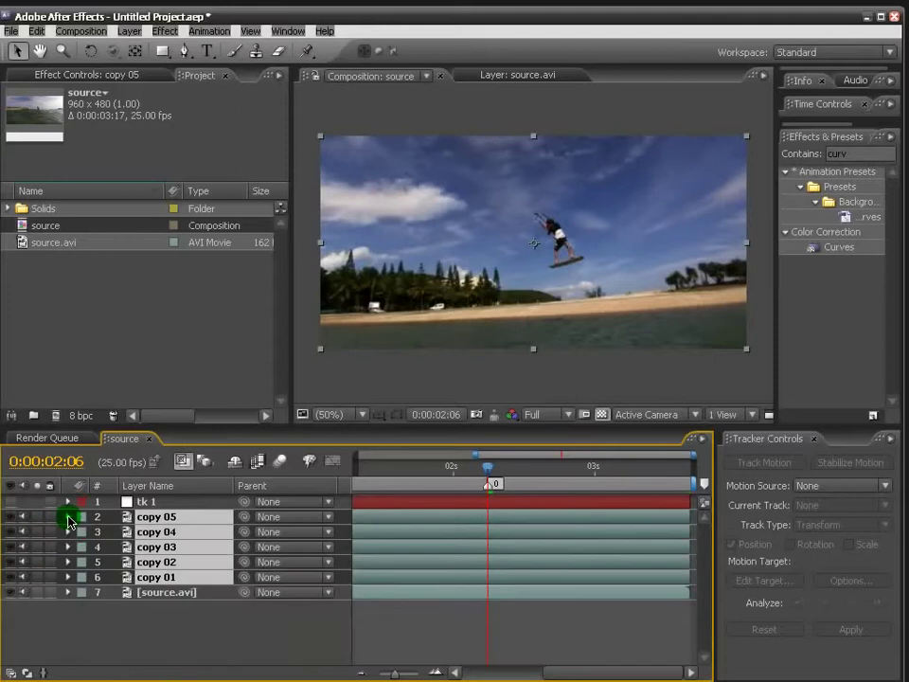
pyautogui.click(260, 650)
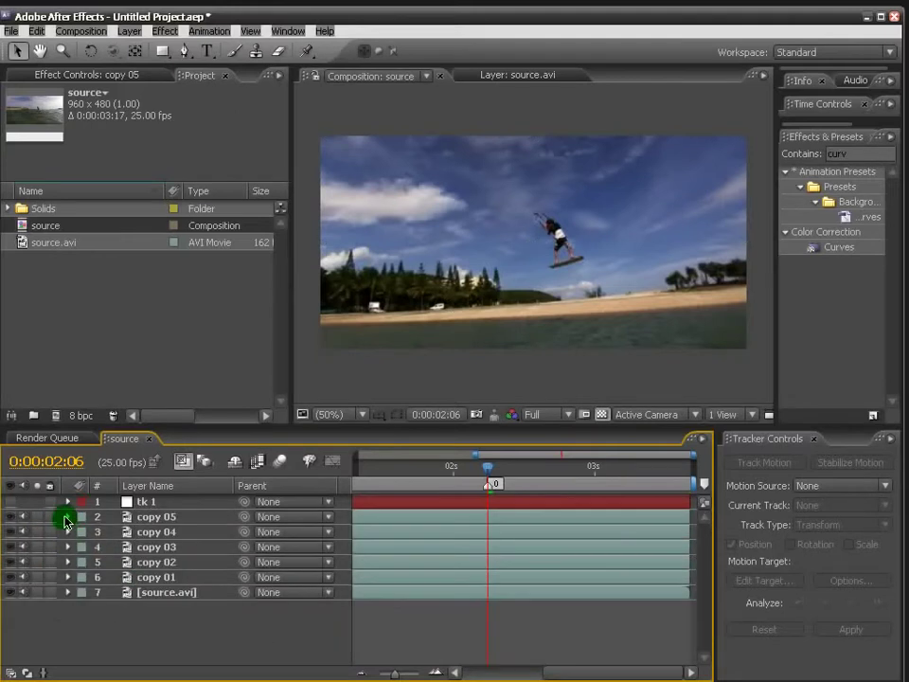
pyautogui.click(67, 517)
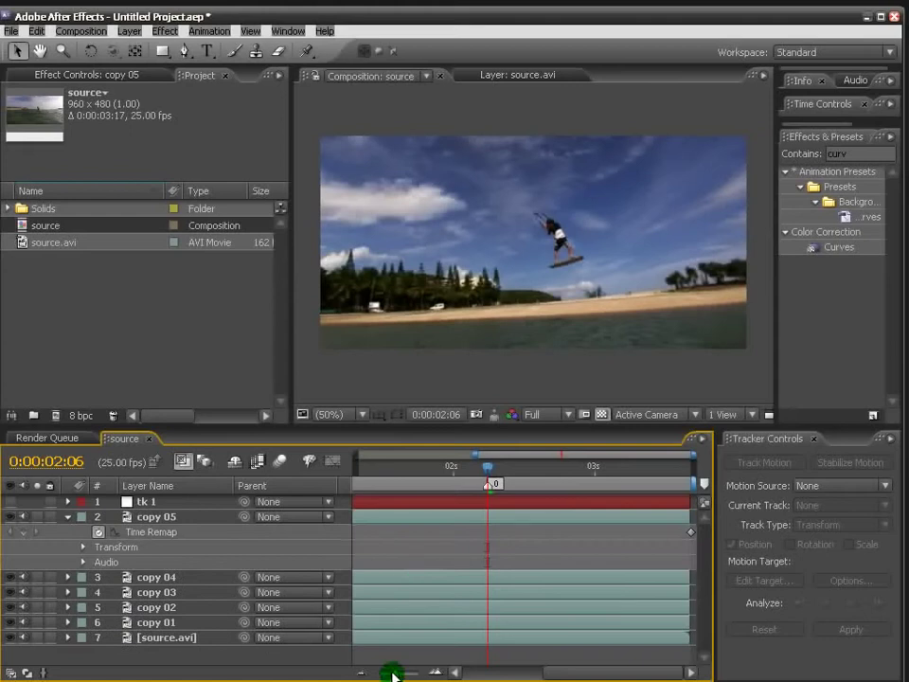
# Zoom the timeline out, scrub to 0:00:02:06, and add copy 05's Time Remap keyframe there.
pyautogui.moveTo(394, 674); pyautogui.dragTo(380, 675)
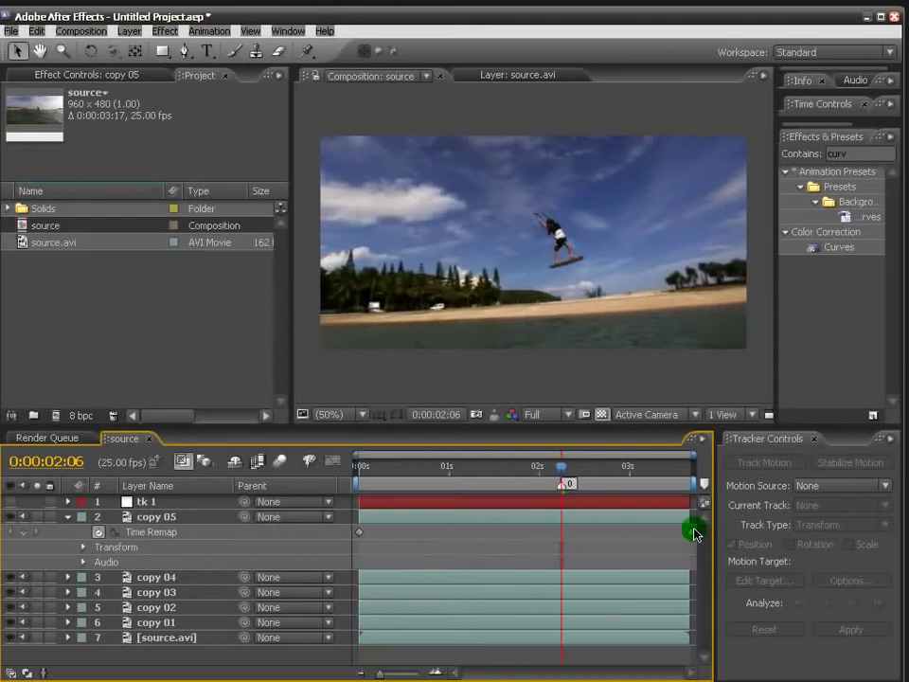
pyautogui.moveTo(564, 472); pyautogui.dragTo(347, 487)
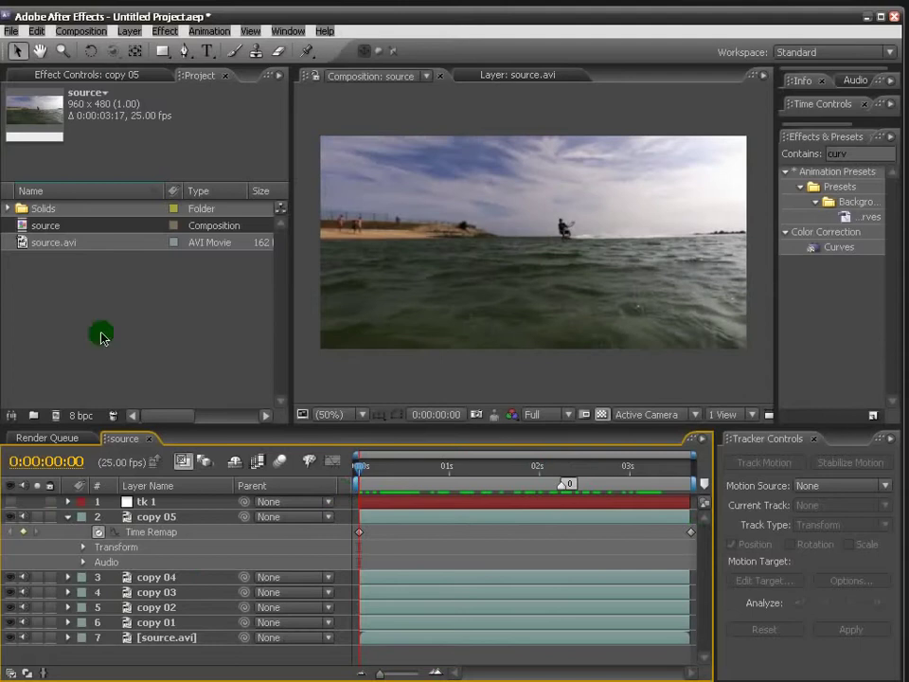
pyautogui.moveTo(361, 473); pyautogui.dragTo(562, 478)
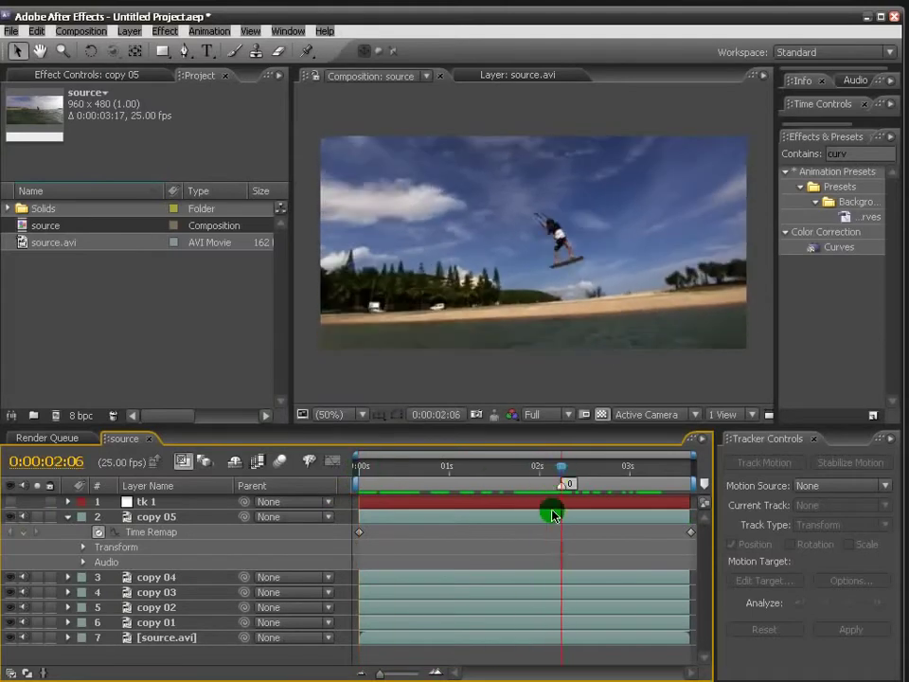
pyautogui.click(23, 533)
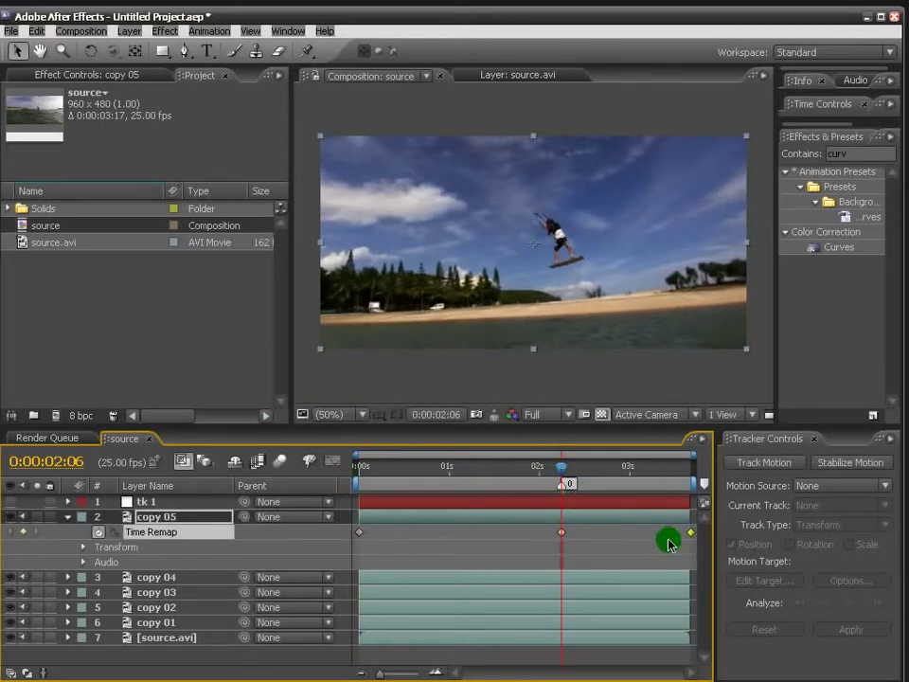
pyautogui.click(588, 538)
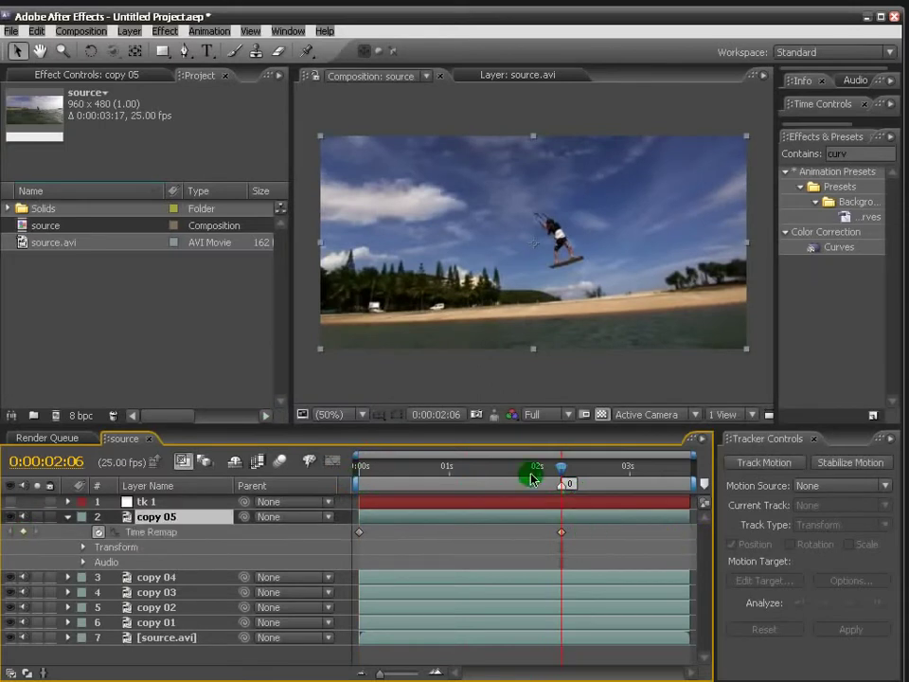
pyautogui.moveTo(564, 476)
pyautogui.mouseDown()
pyautogui.moveTo(597, 479)
pyautogui.moveTo(579, 485)
pyautogui.moveTo(589, 486)
pyautogui.mouseUp()
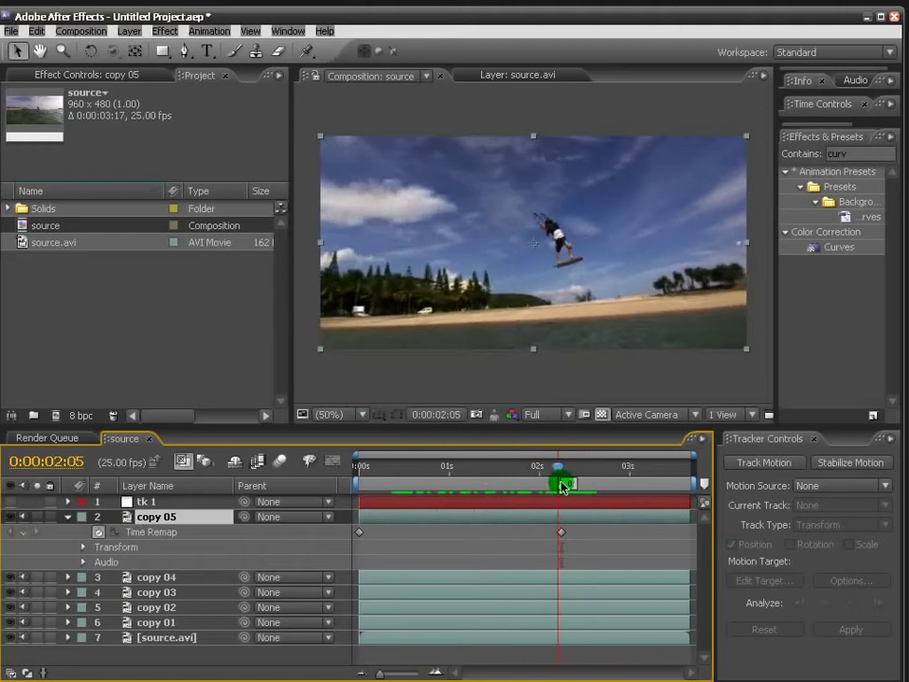
# Trim copy 05's in-point to start at 0:00:02:06.
pyautogui.moveTo(590, 486); pyautogui.dragTo(562, 483)
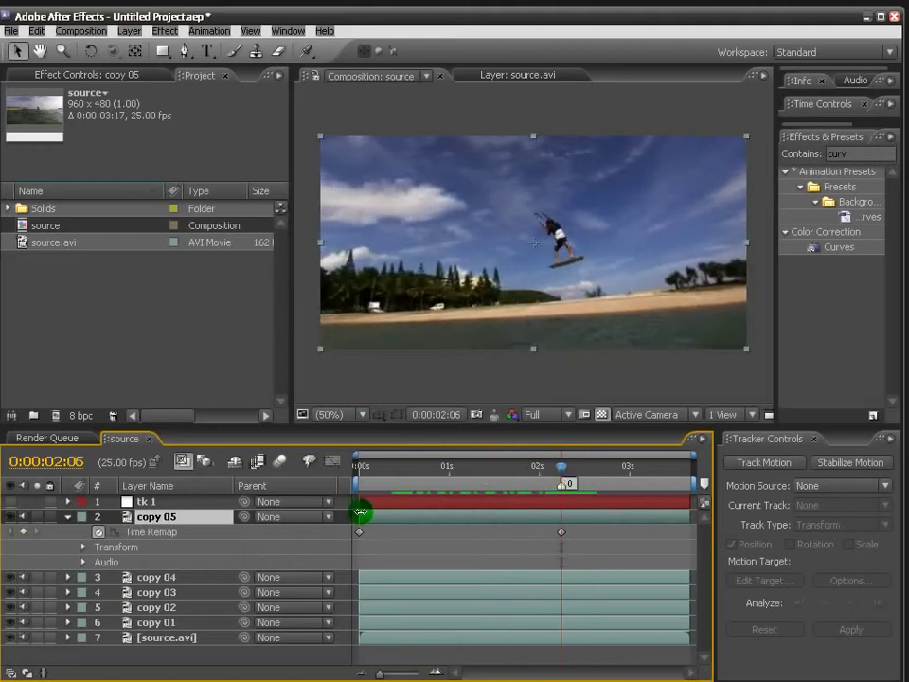
pyautogui.moveTo(363, 514); pyautogui.dragTo(565, 523)
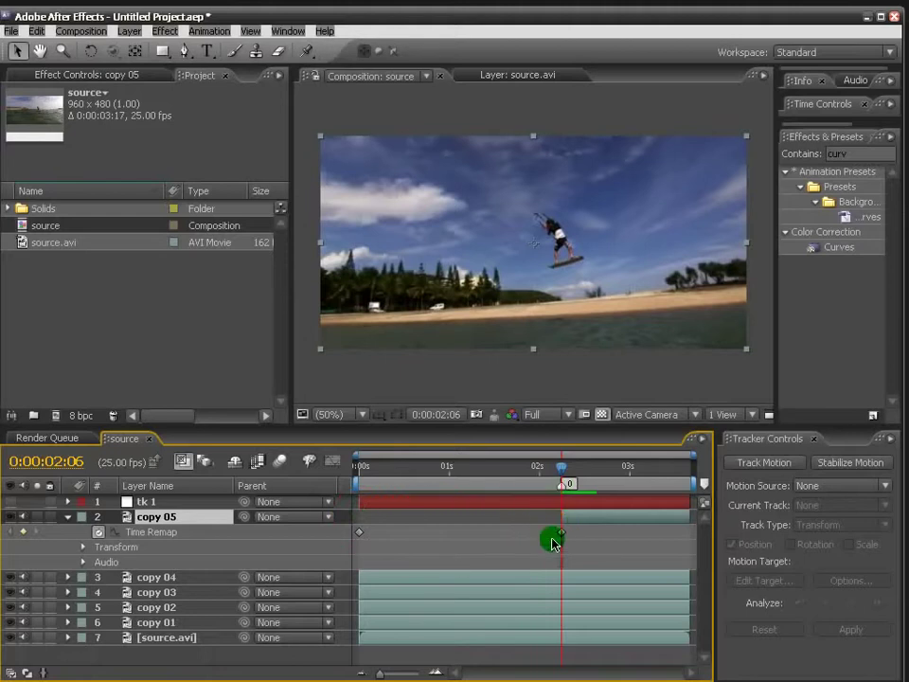
pyautogui.moveTo(563, 523); pyautogui.dragTo(552, 521)
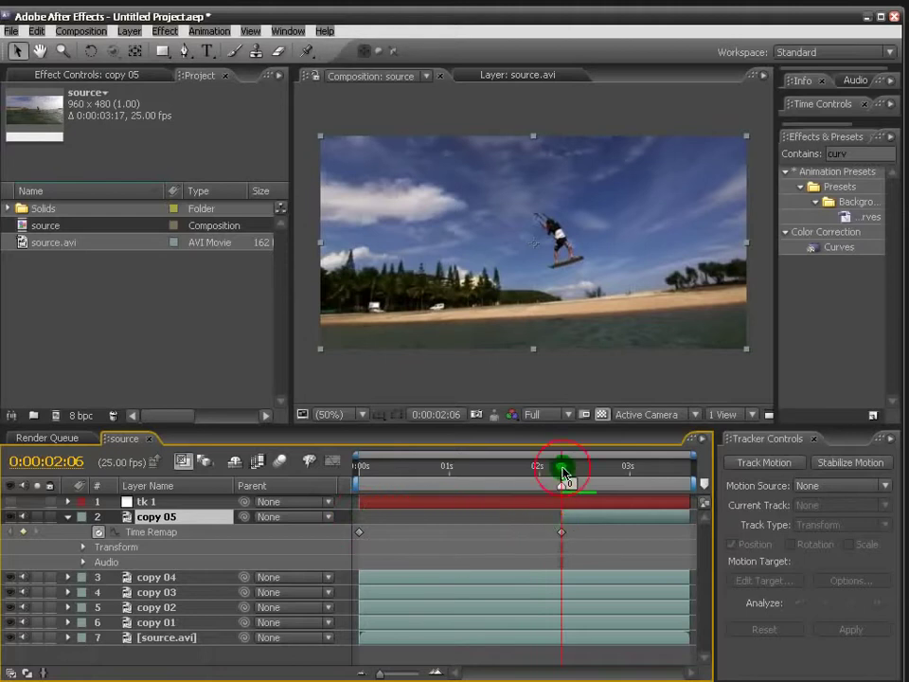
pyautogui.moveTo(564, 471); pyautogui.dragTo(562, 471)
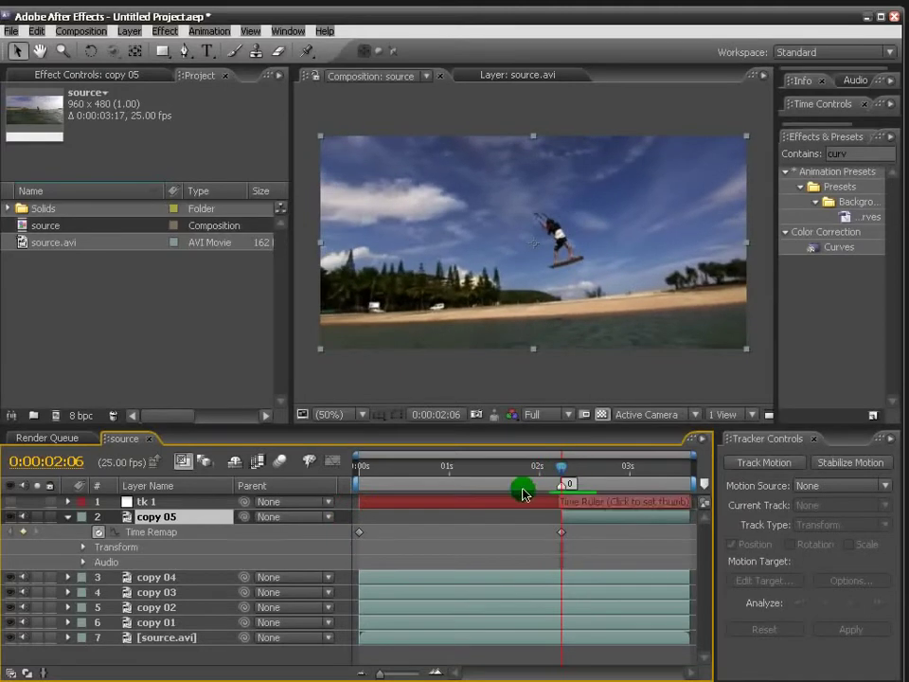
# Parent copy 05 to tk 1 and open copy 05 in its Layer panel.
pyautogui.moveTo(245, 521); pyautogui.dragTo(156, 506)
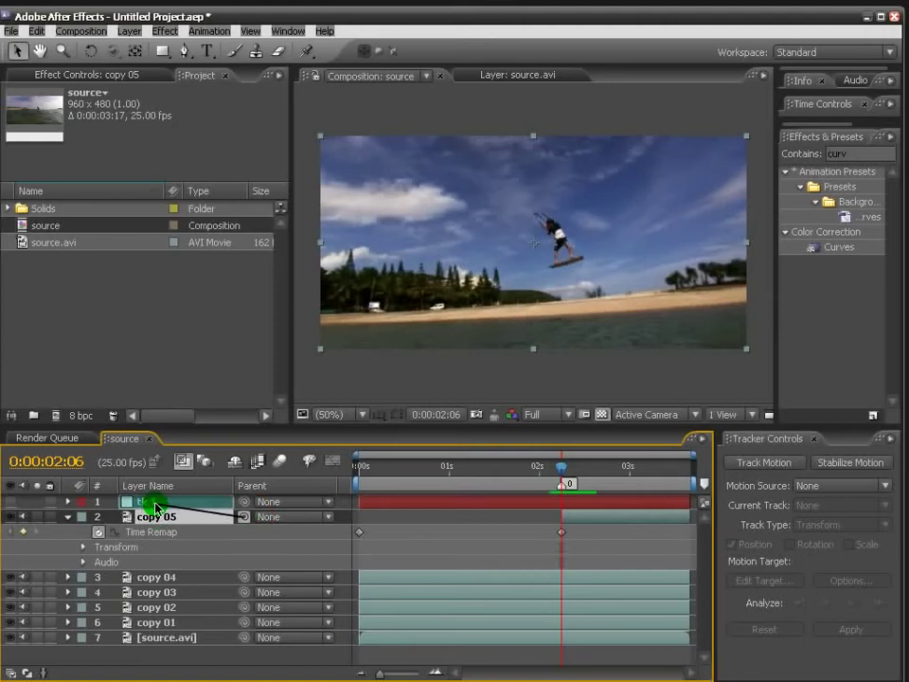
pyautogui.moveTo(153, 507); pyautogui.dragTo(152, 504)
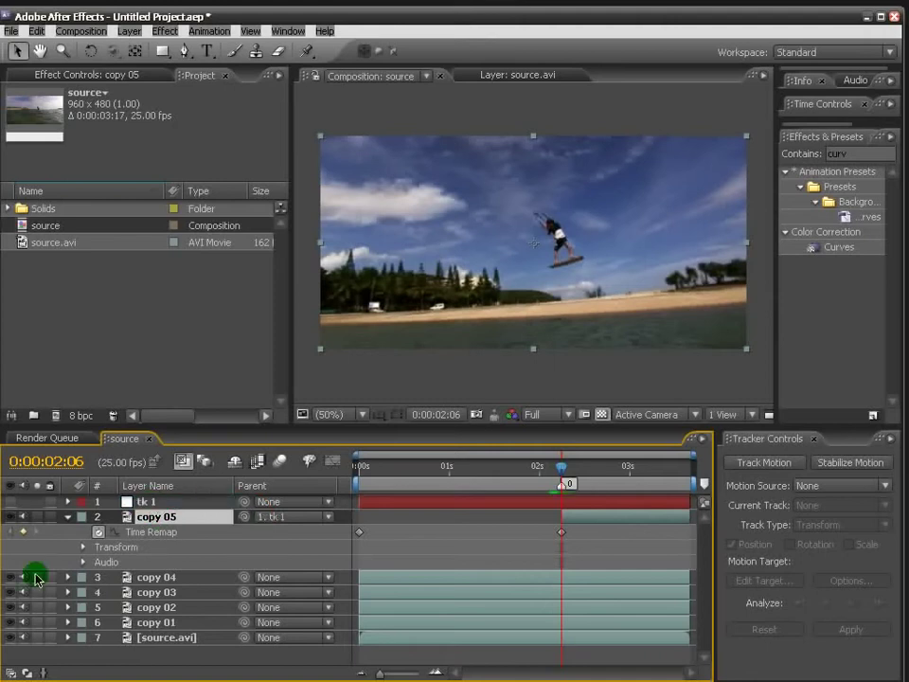
pyautogui.doubleClick(156, 518)
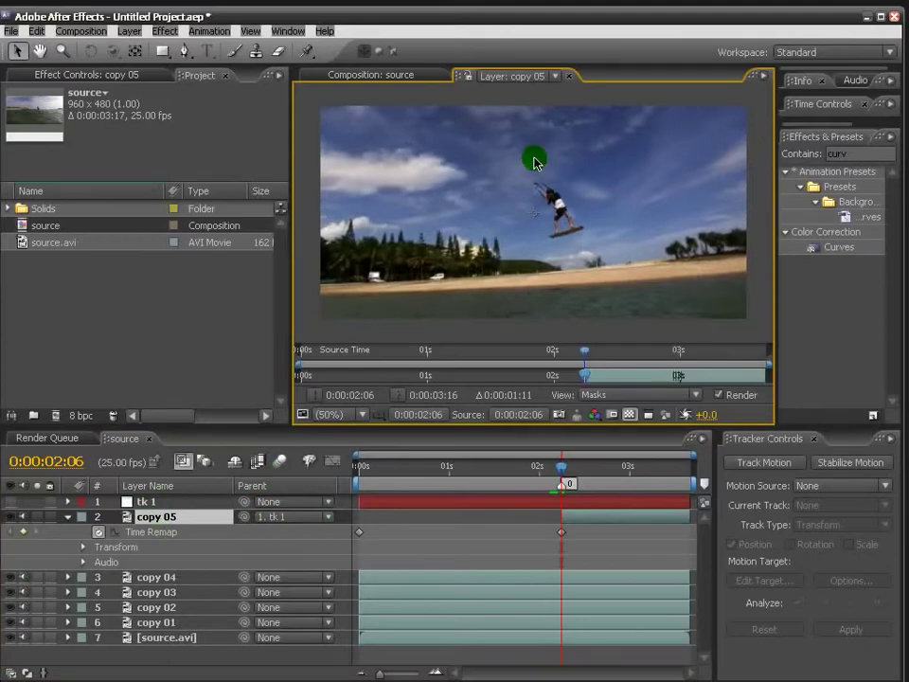
# Zoom copy 05's Layer panel to 200% and pen-trace from the kite lines down the rider to the feet.
pyautogui.press('.')
pyautogui.press('.')
pyautogui.press('.')
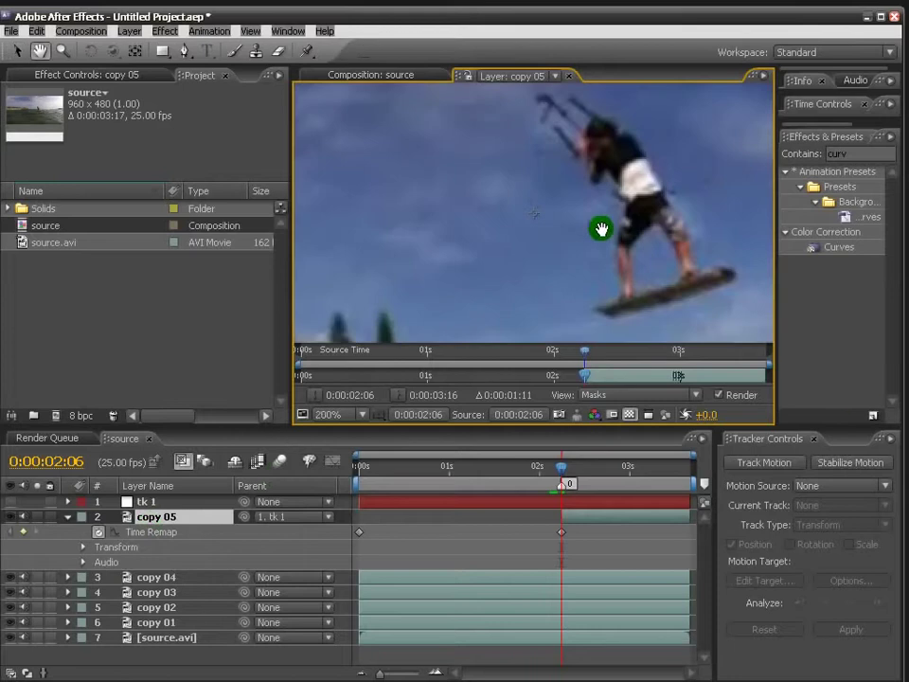
pyautogui.moveTo(601, 227); pyautogui.dragTo(466, 241)
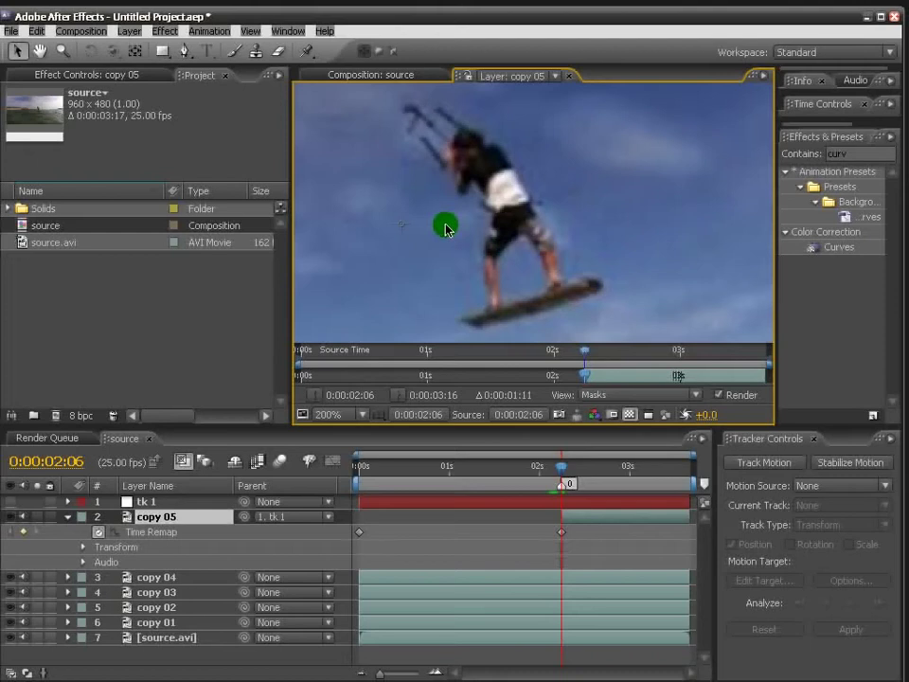
pyautogui.click(184, 51)
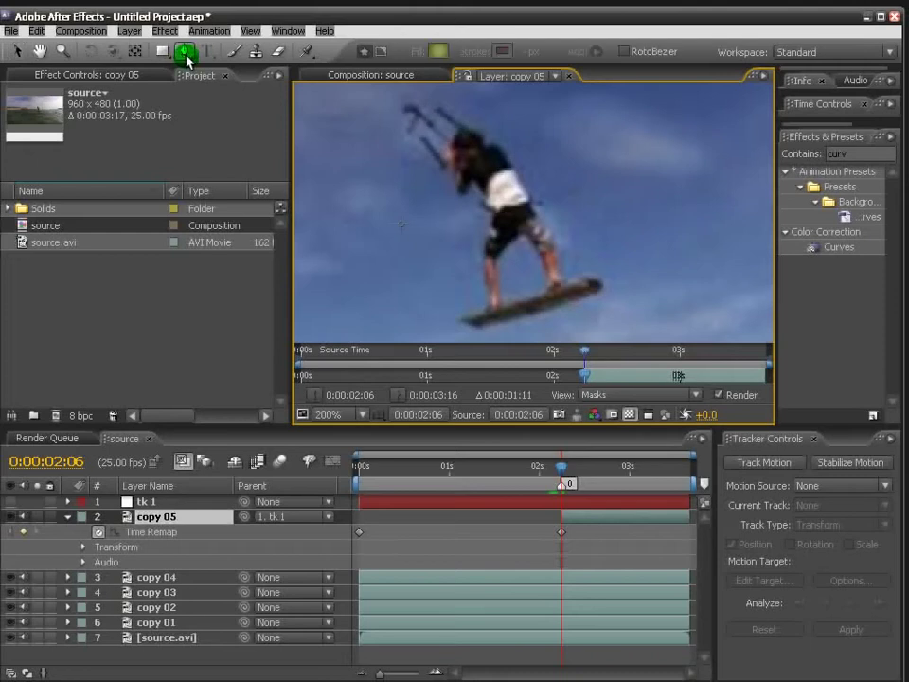
pyautogui.click(446, 130)
pyautogui.click(444, 143)
pyautogui.click(451, 173)
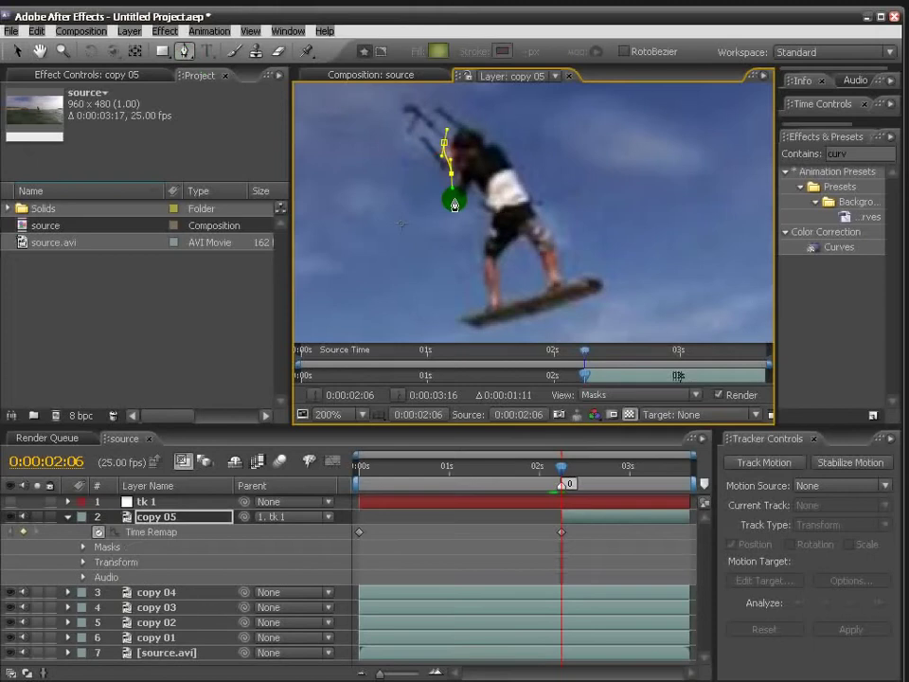
pyautogui.click(461, 200)
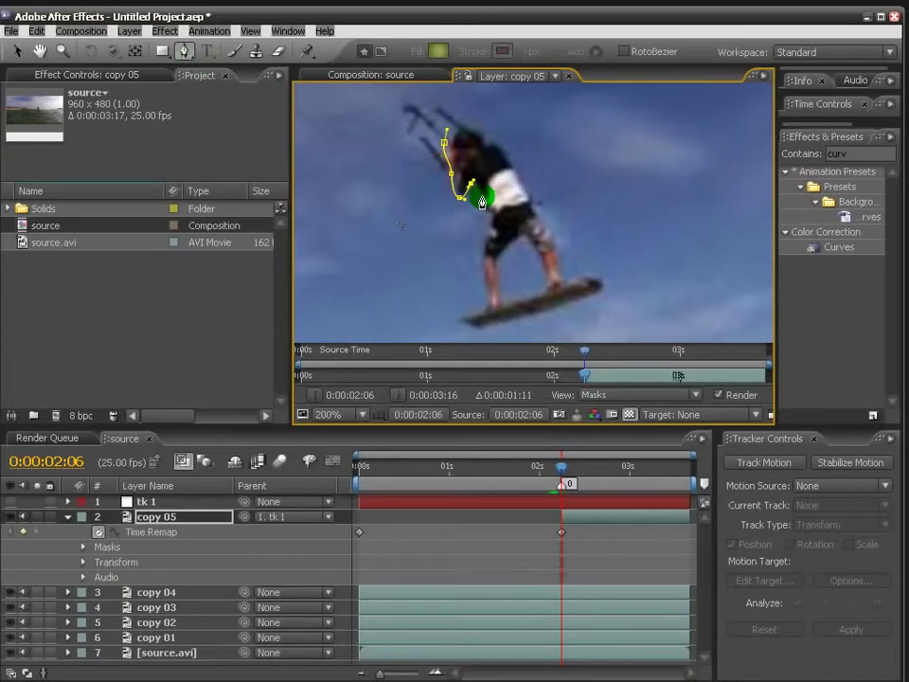
pyautogui.click(481, 198)
pyautogui.click(485, 235)
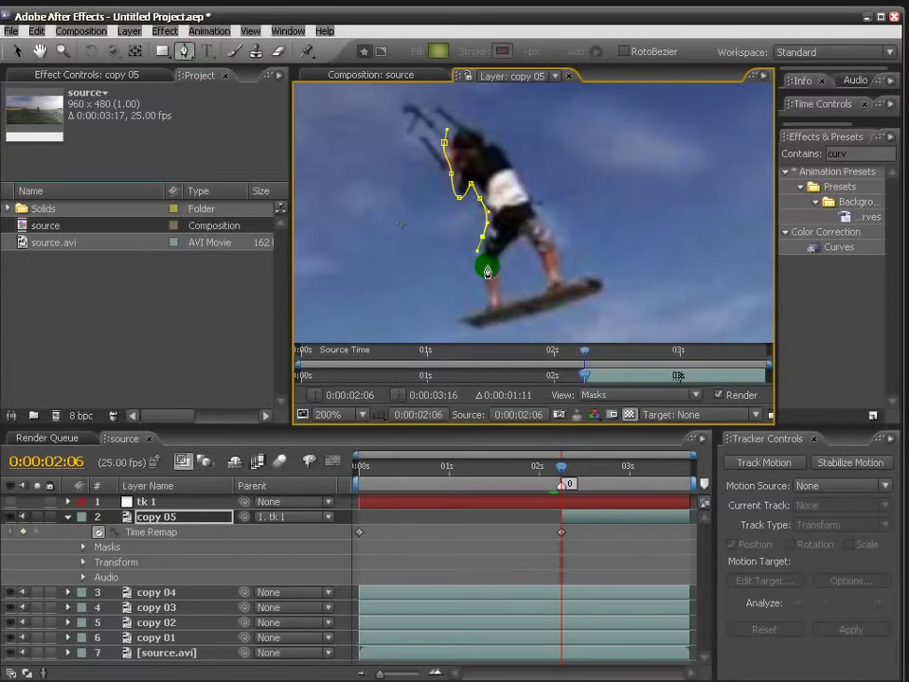
pyautogui.click(484, 275)
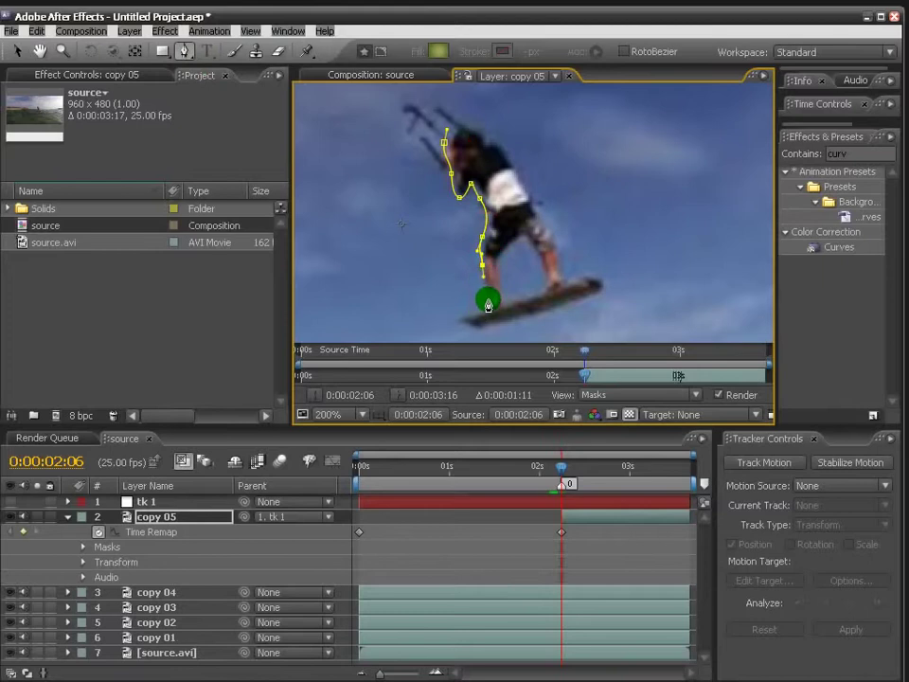
# Curve the outline around the board, then up the leg, chest and head to close Mask 1.
pyautogui.moveTo(465, 310)
pyautogui.mouseDown()
pyautogui.moveTo(476, 333)
pyautogui.moveTo(479, 320)
pyautogui.mouseUp()
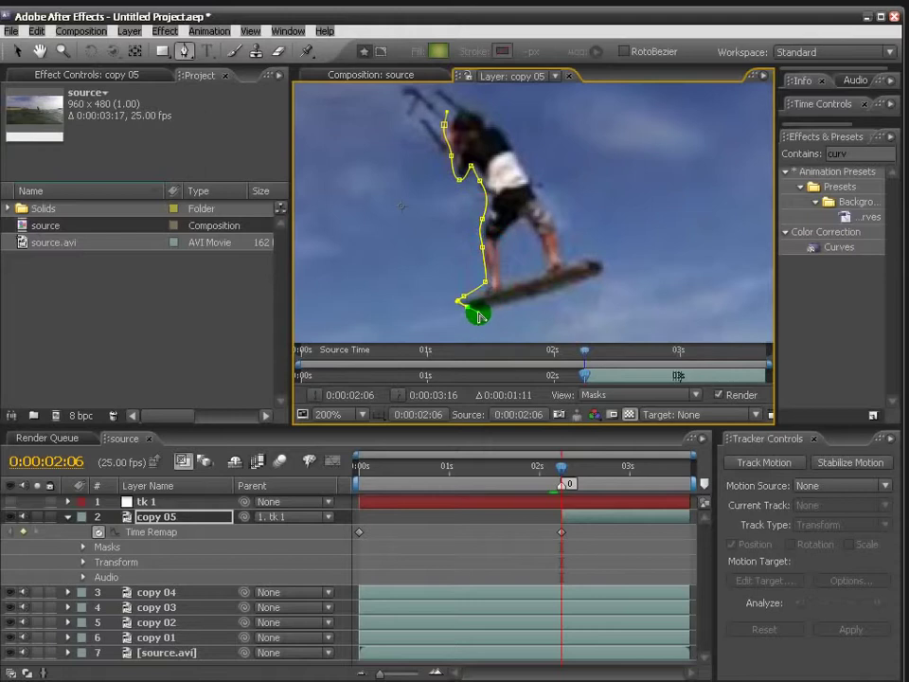
pyautogui.click(589, 281)
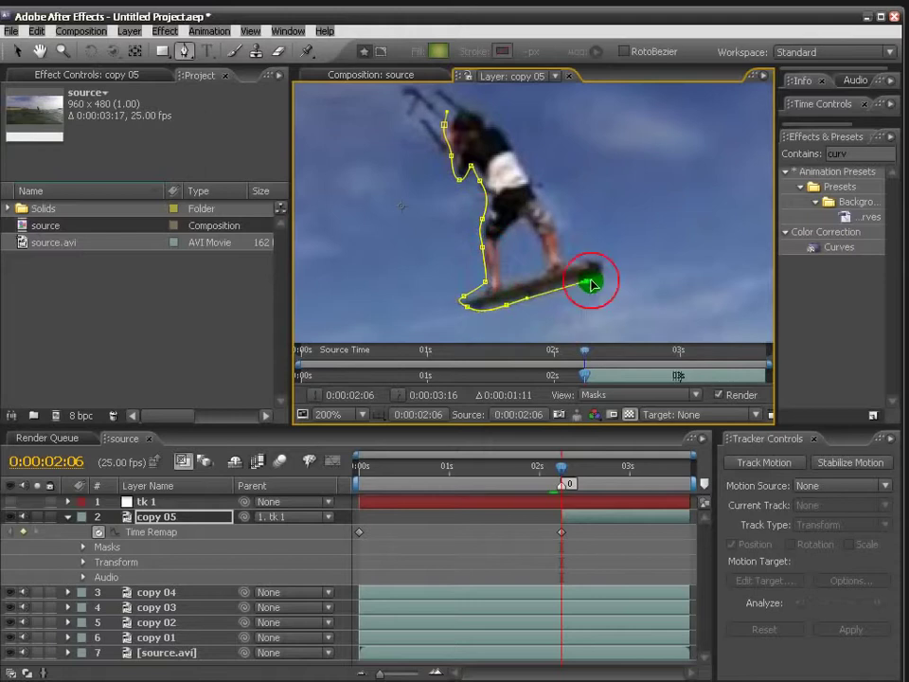
pyautogui.moveTo(589, 281); pyautogui.dragTo(561, 230)
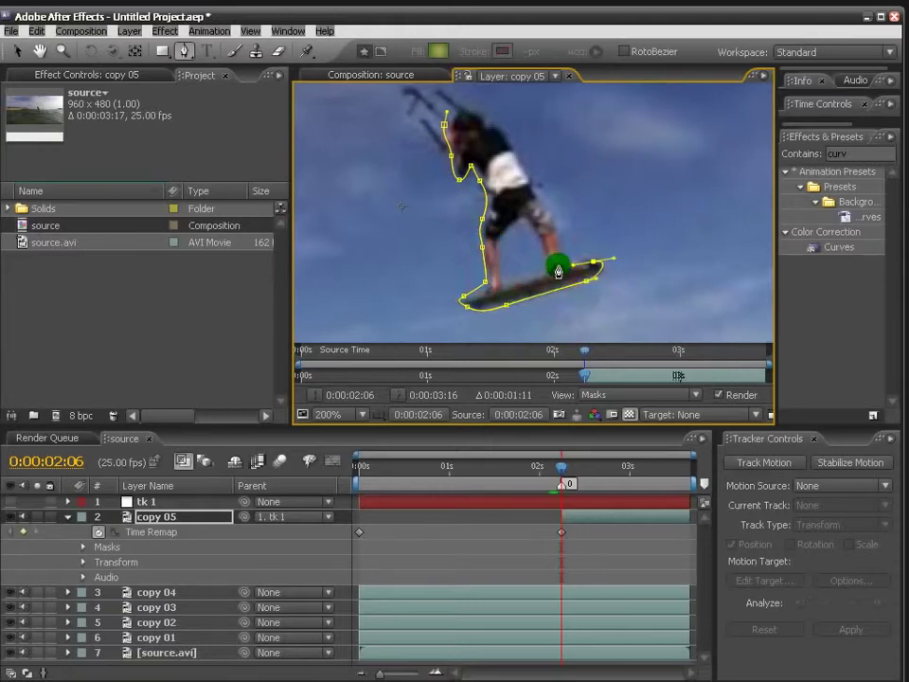
pyautogui.click(537, 202)
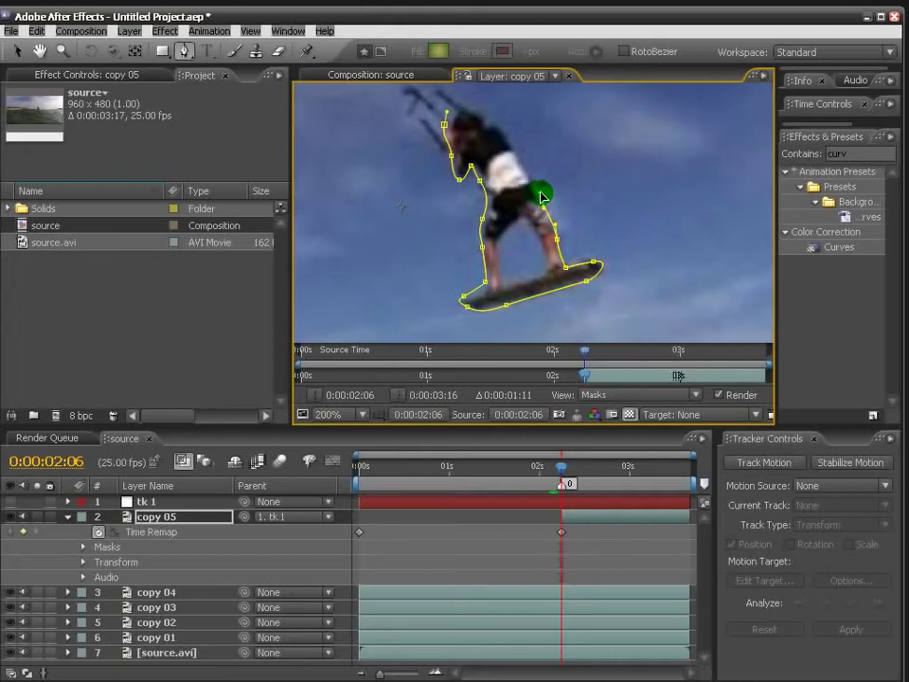
pyautogui.click(515, 151)
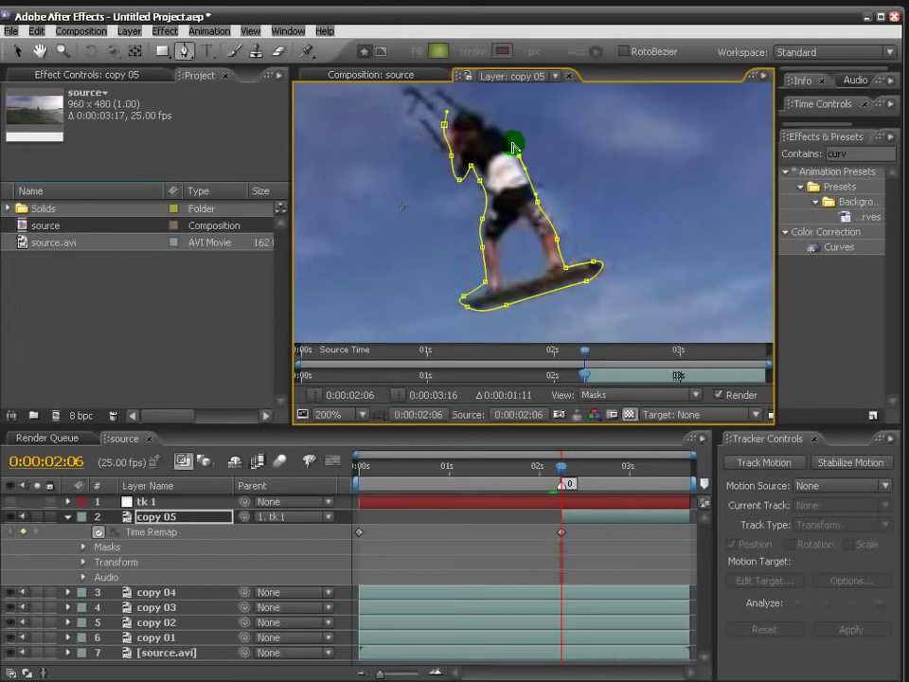
pyautogui.click(489, 123)
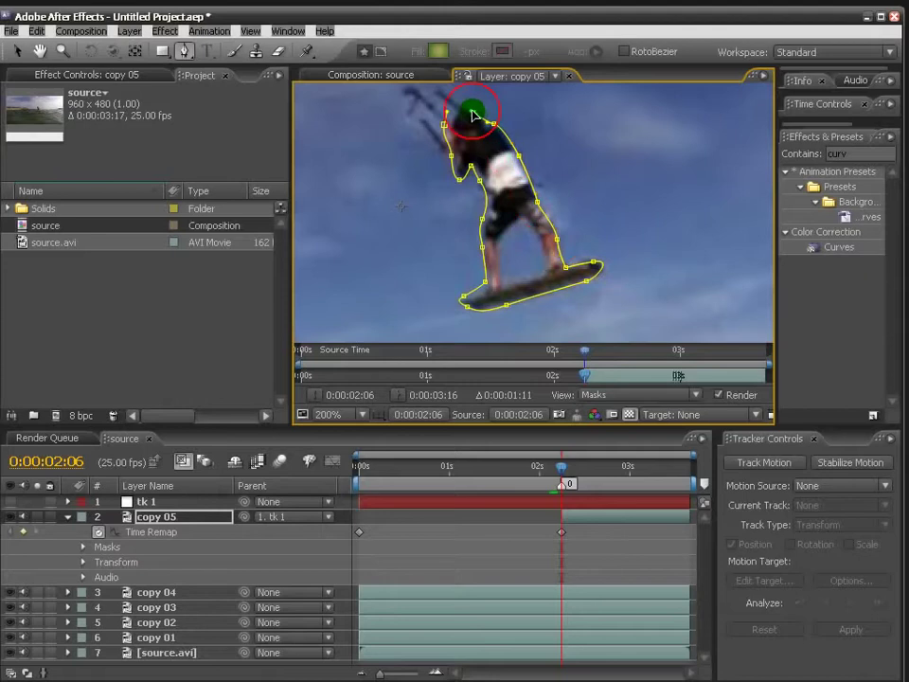
pyautogui.click(446, 130)
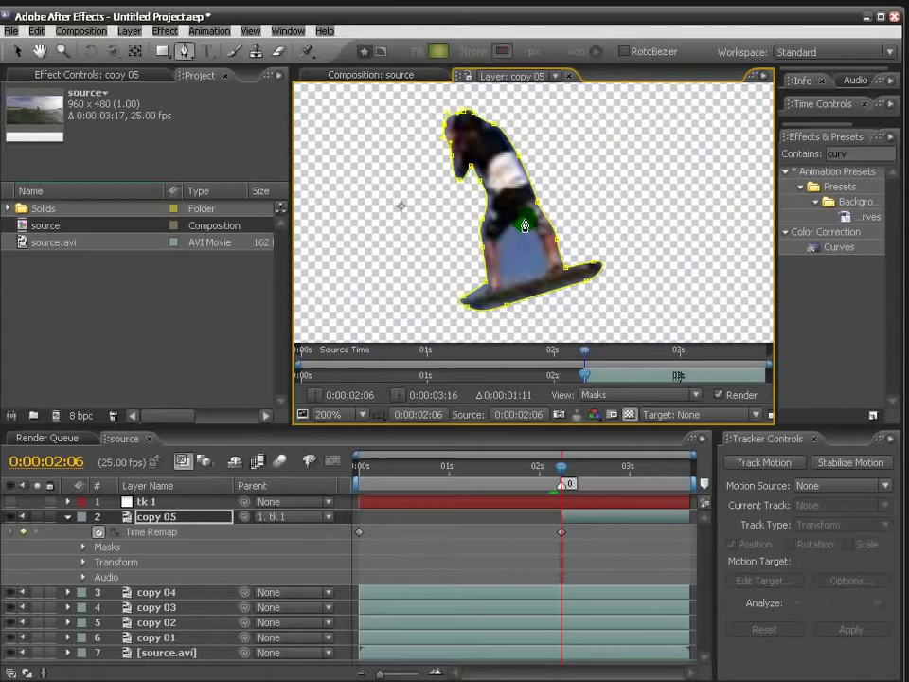
# Draw Mask 2 as a three-point outline of the sky gap between the rider's legs.
pyautogui.press('v')
pyautogui.click(500, 242)
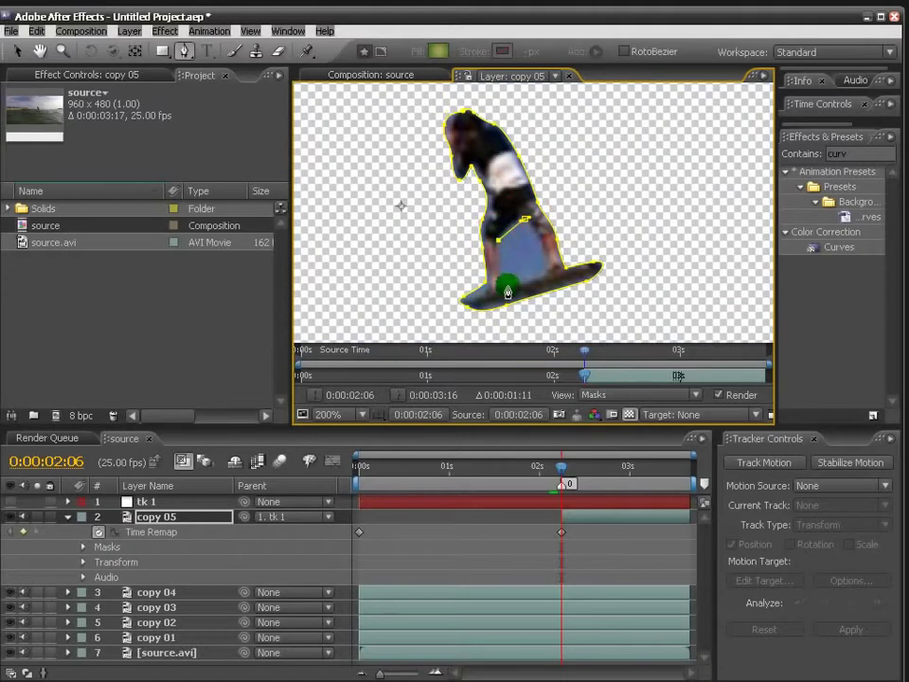
pyautogui.click(549, 276)
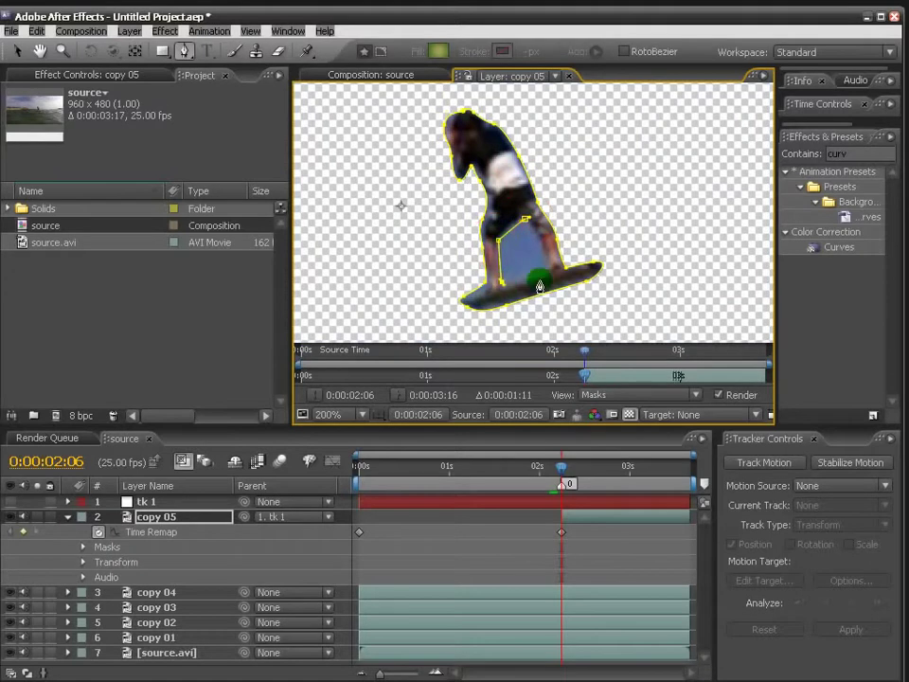
pyautogui.click(542, 242)
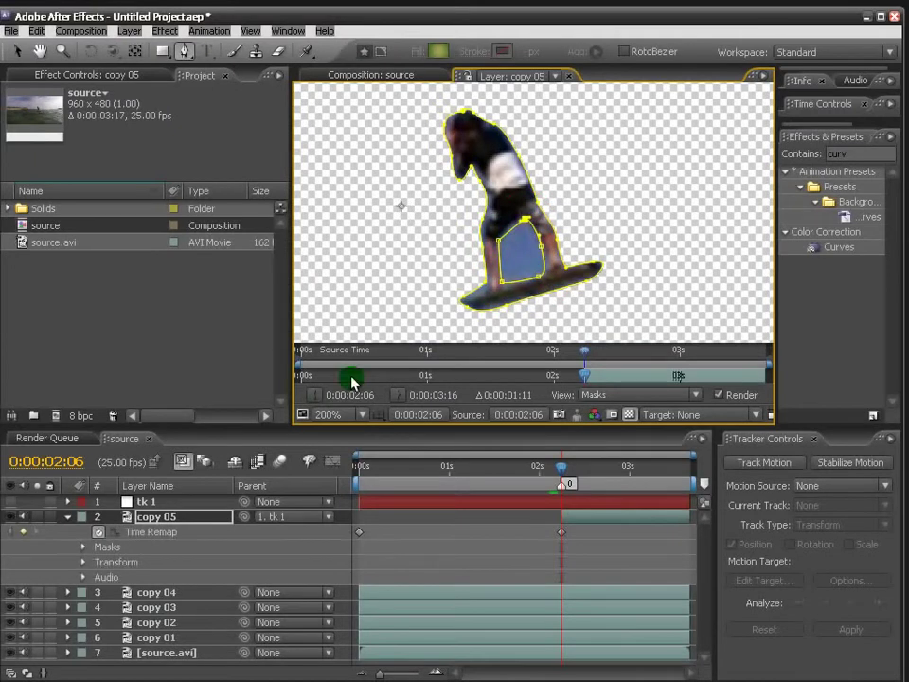
pyautogui.press('m')
pyautogui.click(159, 580)
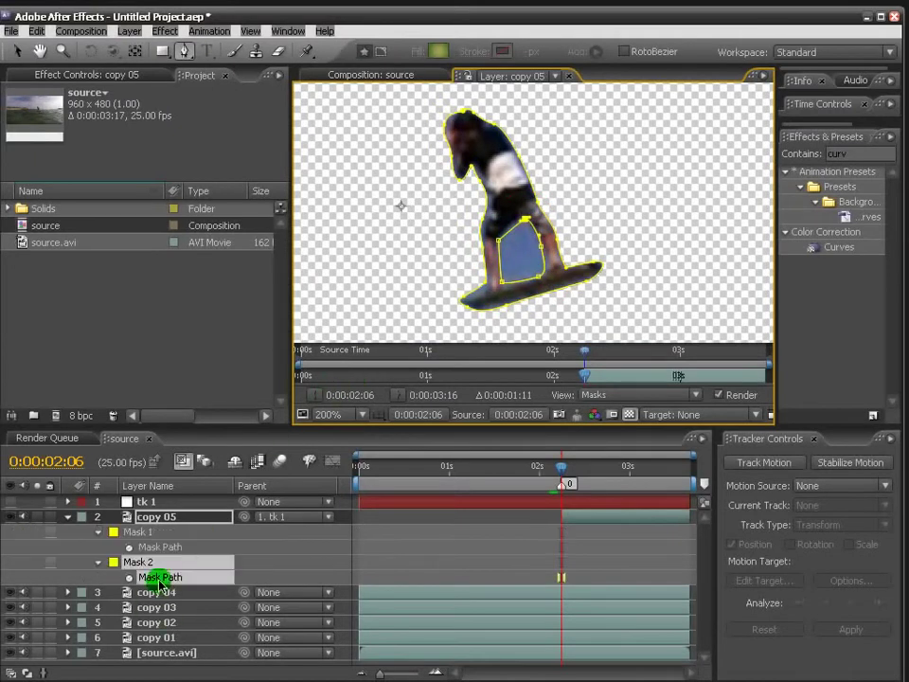
# Set Mask 2's mode to Subtract so the leg gap is cut out.
pyautogui.click(29, 674)
pyautogui.click(273, 566)
pyautogui.click(270, 577)
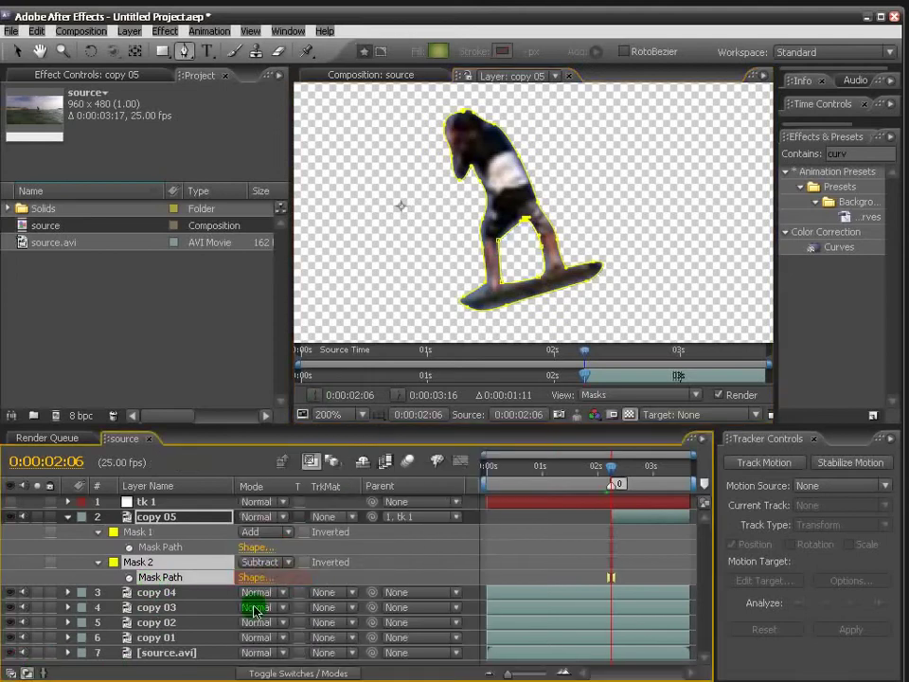
# Select Mask 1 and Mask 2 and give both a 2.0-pixel Mask Feather.
pyautogui.moveTo(568, 264); pyautogui.dragTo(142, 538)
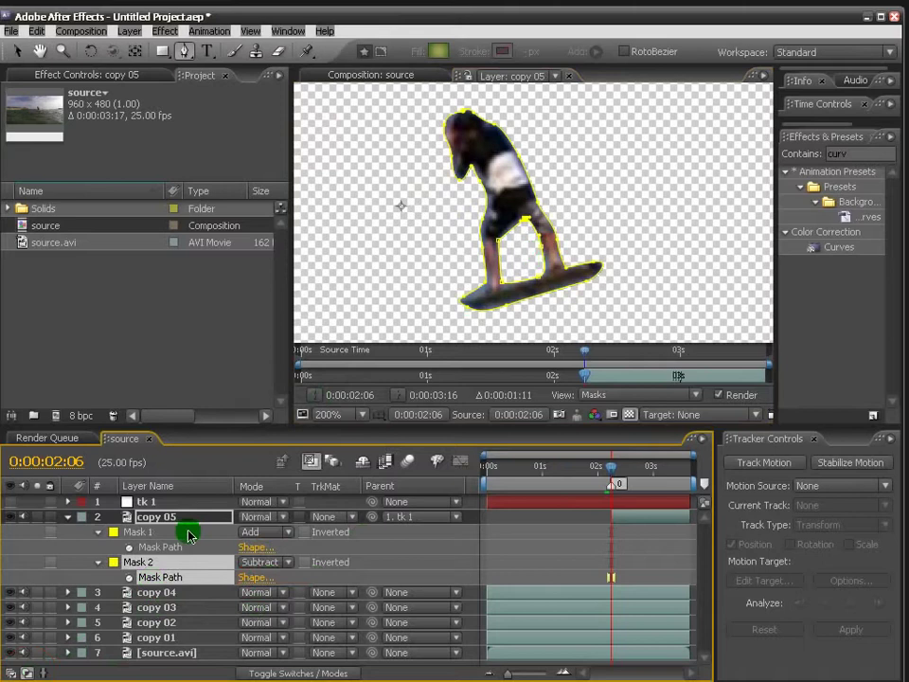
pyautogui.click(142, 536)
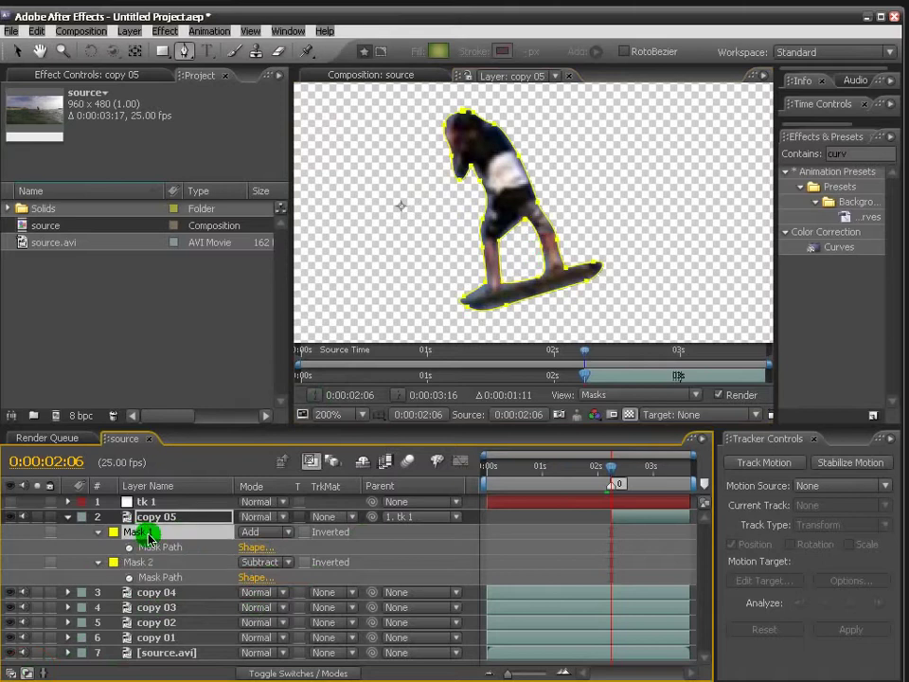
pyautogui.moveTo(149, 537)
pyautogui.mouseDown()
pyautogui.moveTo(158, 518)
pyautogui.moveTo(152, 548)
pyautogui.moveTo(147, 538)
pyautogui.mouseUp()
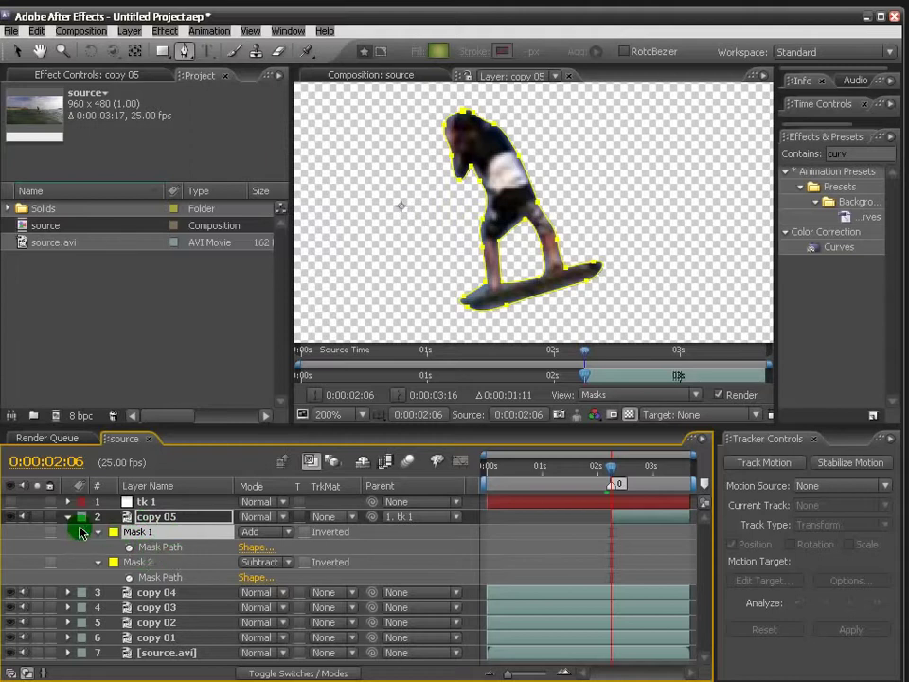
pyautogui.click(137, 564)
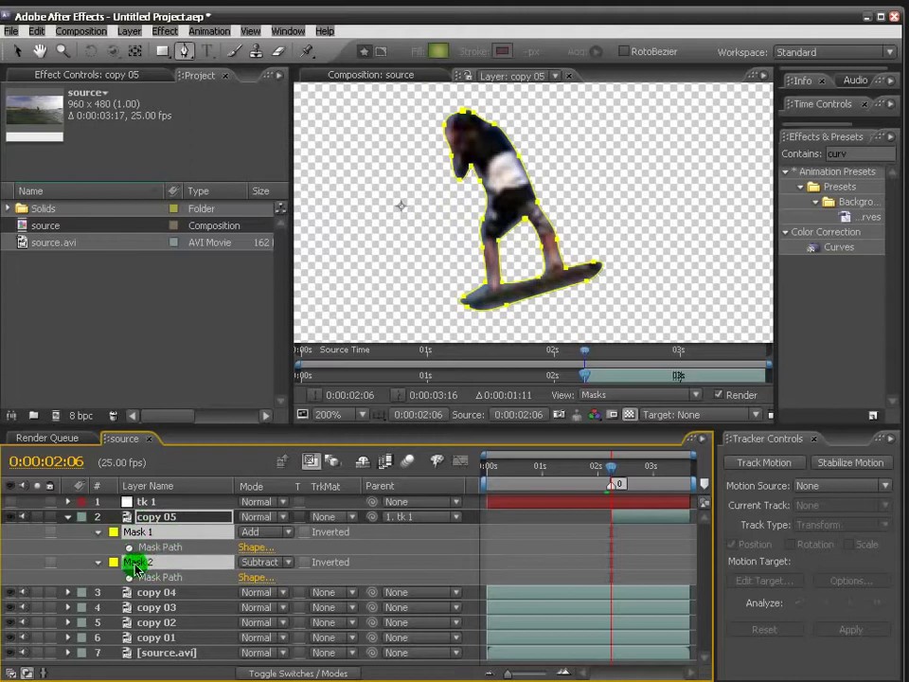
pyautogui.press('f')
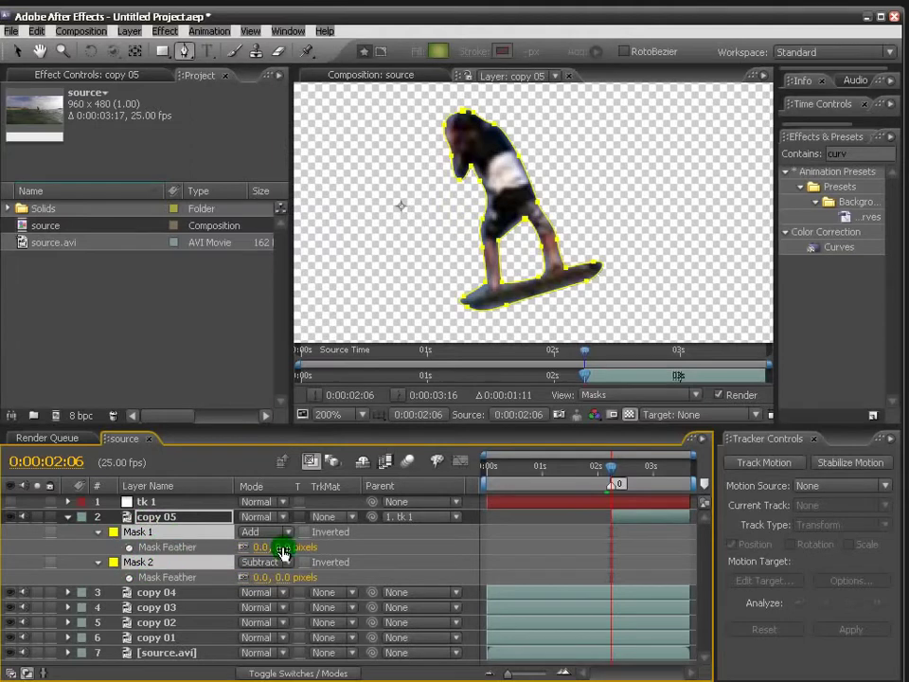
pyautogui.click(282, 547)
pyautogui.press('Return')
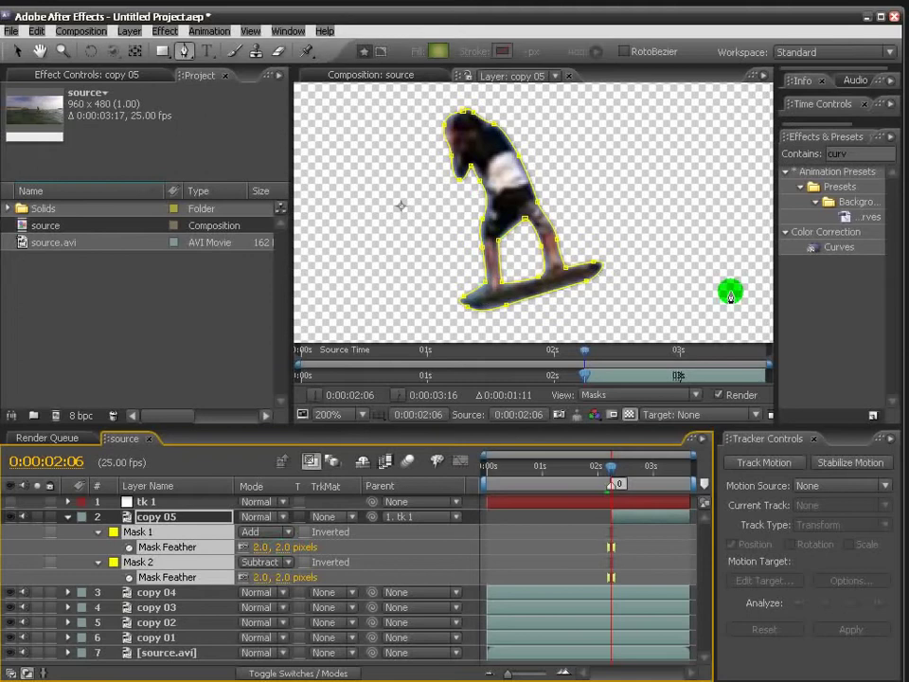
# In the full composition, compare frozen copy 05 with the moving rider at 0:00:02:08, then select copy 04.
pyautogui.click(372, 77)
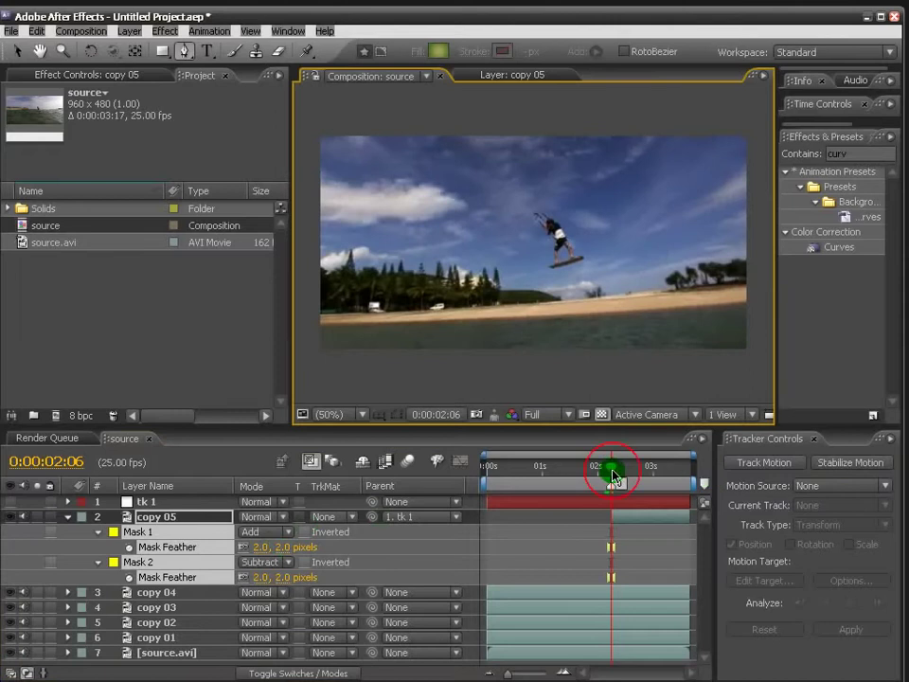
pyautogui.moveTo(614, 476)
pyautogui.mouseDown()
pyautogui.moveTo(595, 471)
pyautogui.moveTo(646, 471)
pyautogui.mouseUp()
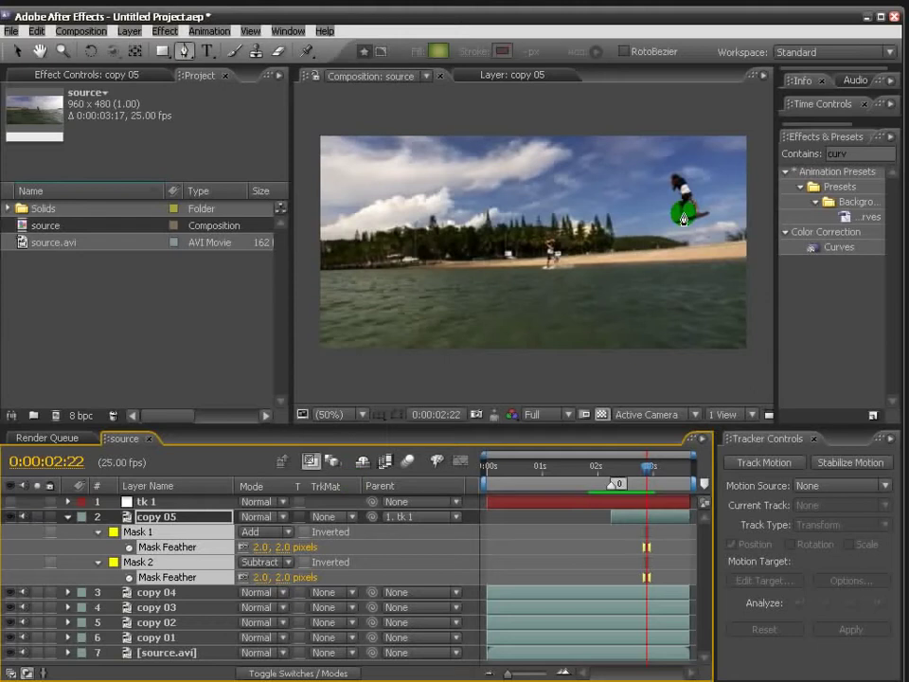
pyautogui.moveTo(651, 471)
pyautogui.mouseDown()
pyautogui.moveTo(595, 471)
pyautogui.moveTo(652, 469)
pyautogui.moveTo(609, 469)
pyautogui.moveTo(619, 469)
pyautogui.mouseUp()
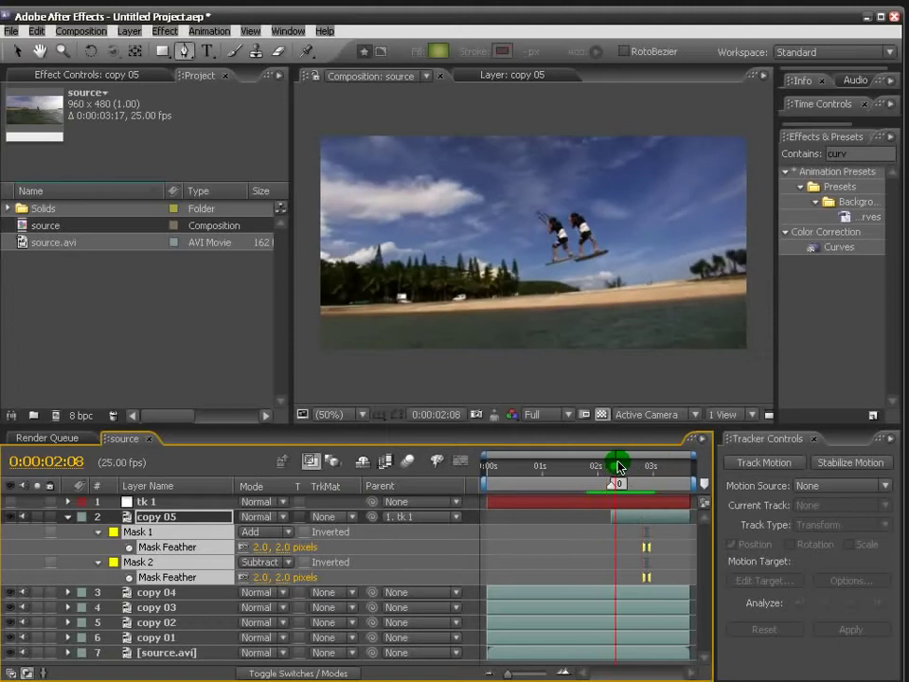
pyautogui.click(634, 326)
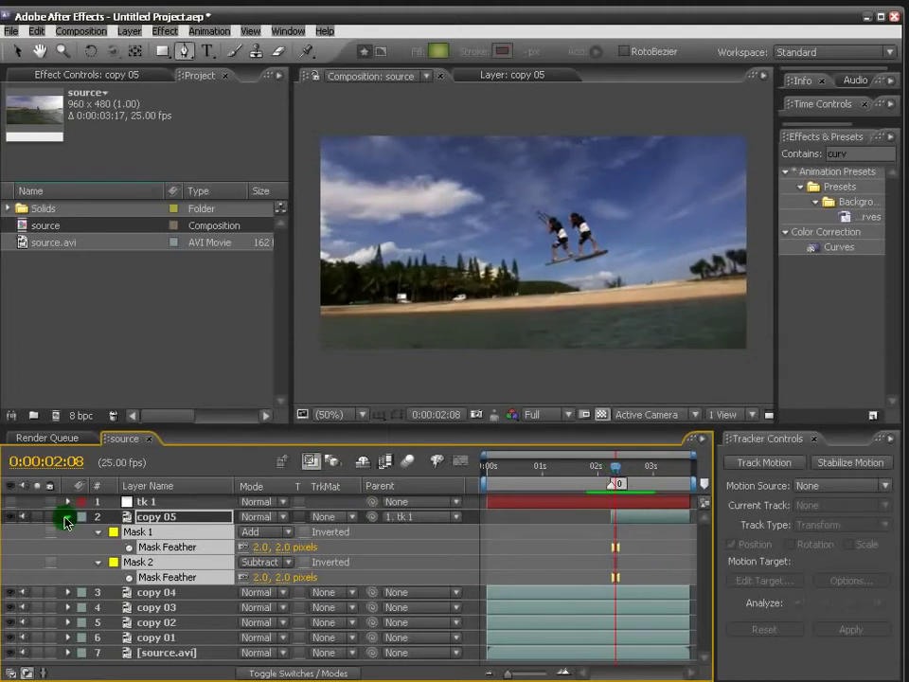
pyautogui.click(68, 517)
pyautogui.click(152, 541)
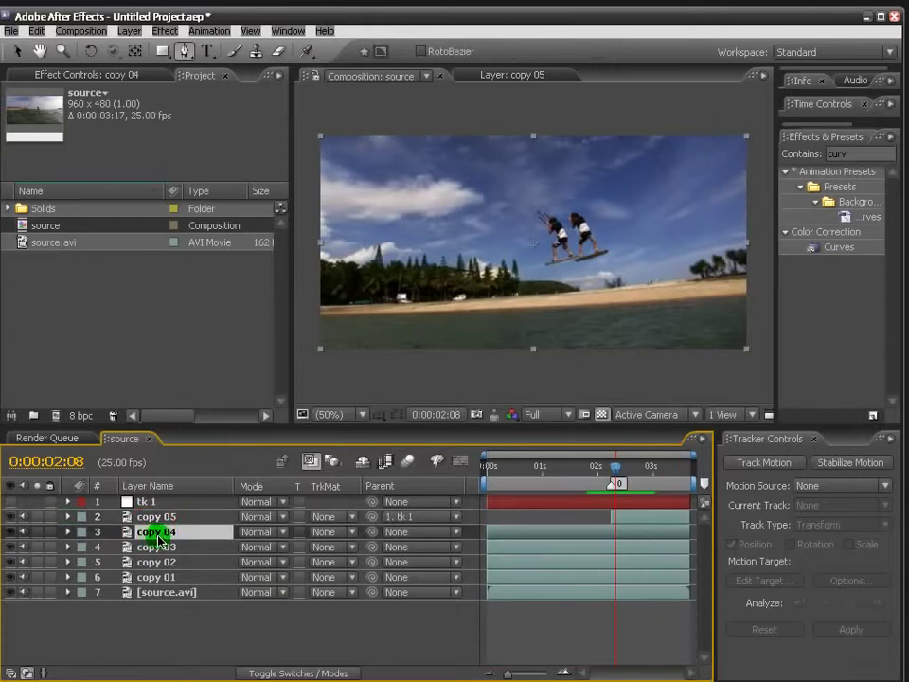
# Freeze copy 04 at 0:00:02:08 via Time Remap, start it there, and parent it to tk 1.
pyautogui.hotkey('ctrl', 'alt', 't')
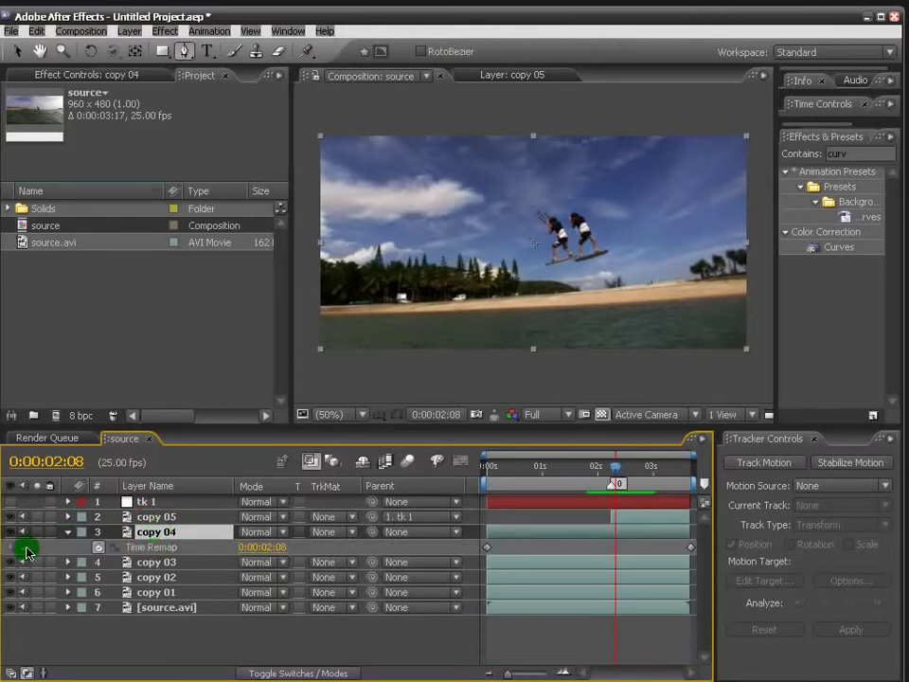
pyautogui.click(23, 547)
pyautogui.click(611, 549)
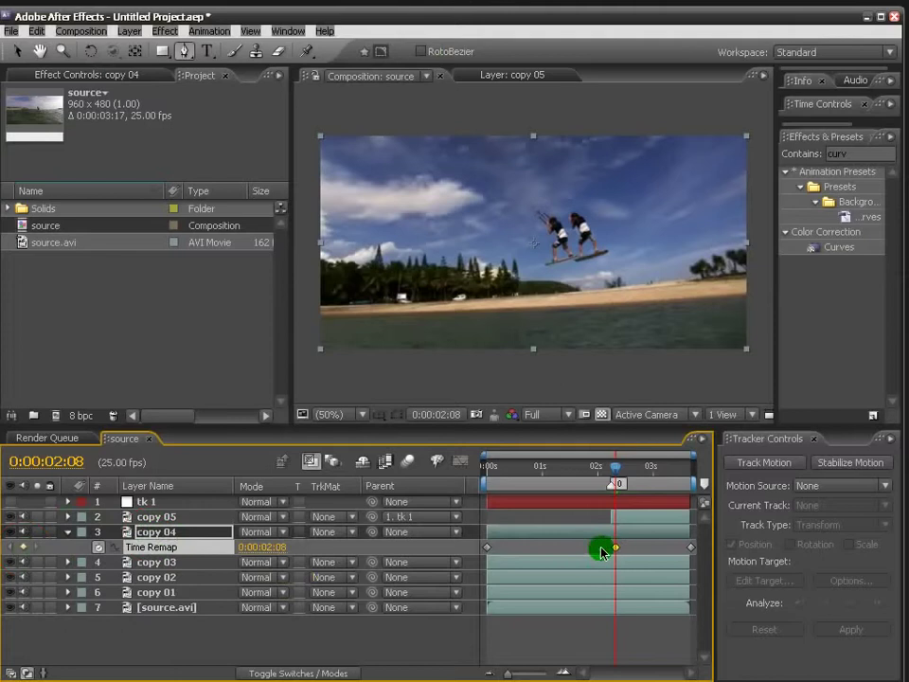
pyautogui.moveTo(487, 536); pyautogui.dragTo(617, 537)
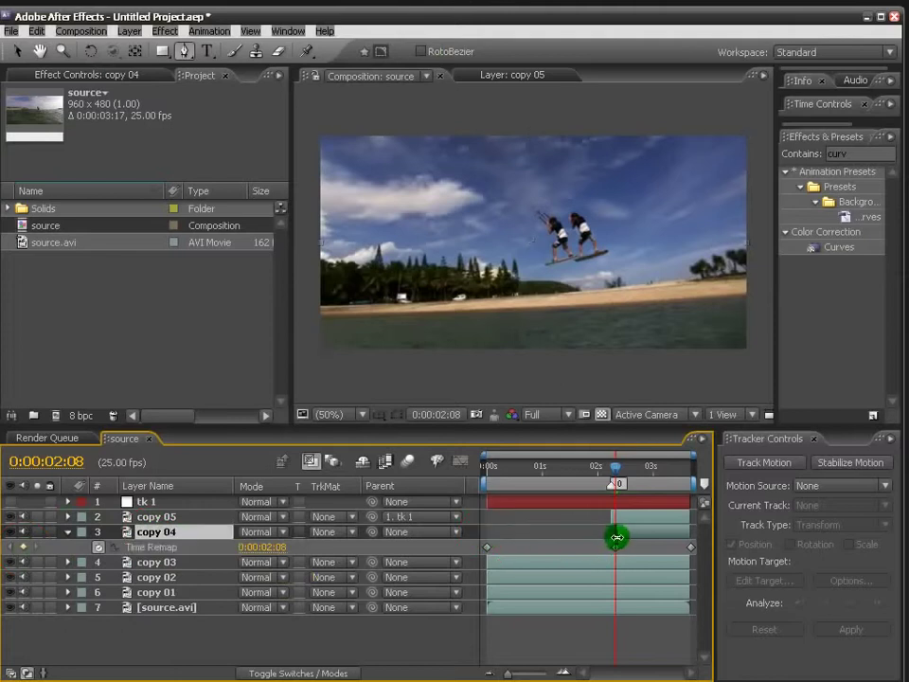
pyautogui.click(691, 548)
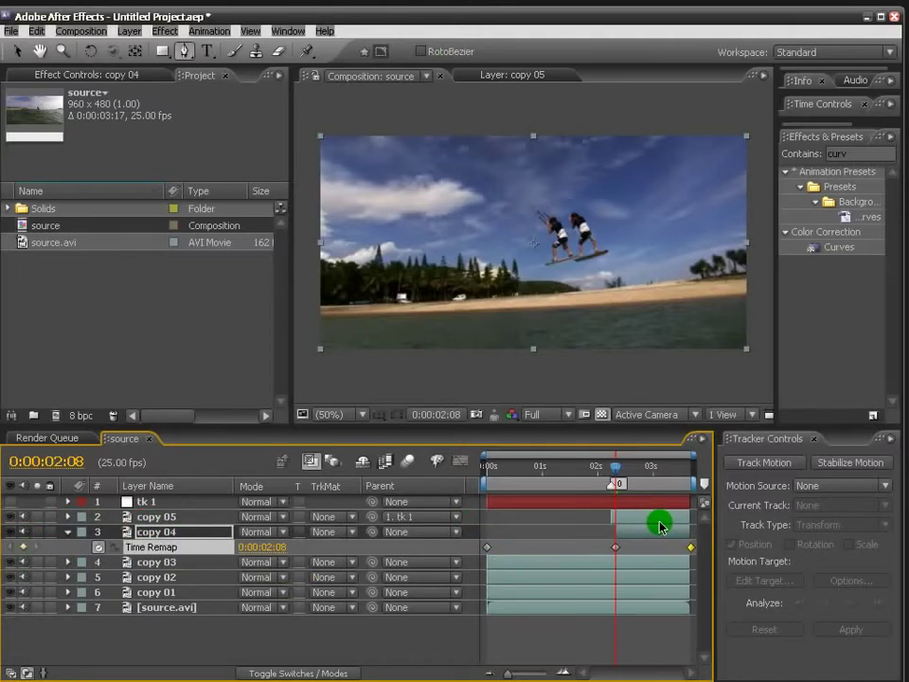
pyautogui.press('Delete')
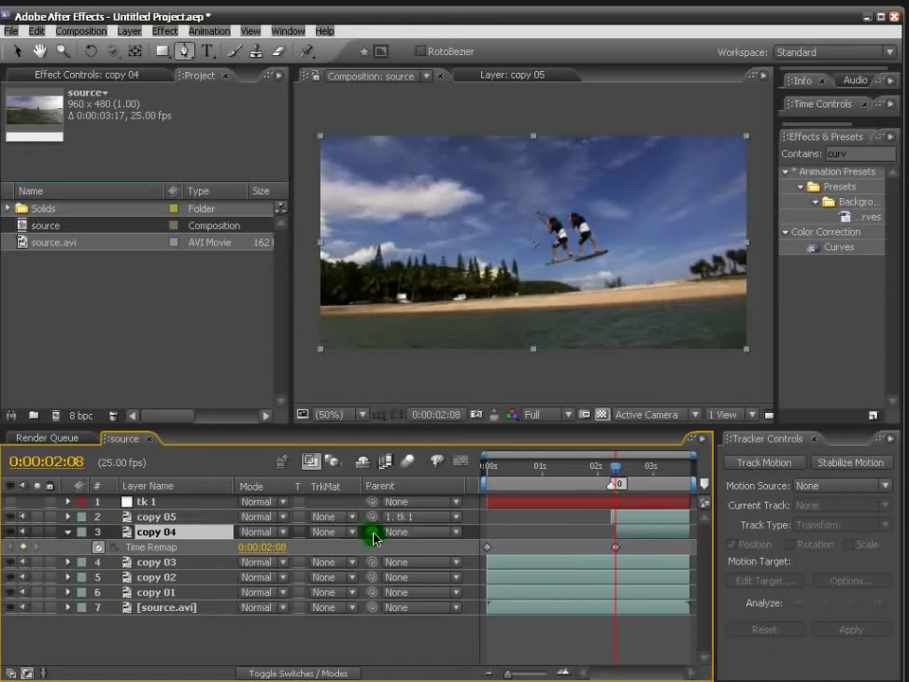
pyautogui.moveTo(373, 536); pyautogui.dragTo(156, 503)
# In copy 04's Layer panel, pen-trace a closed mask around the frozen rider and board.
pyautogui.doubleClick(159, 534)
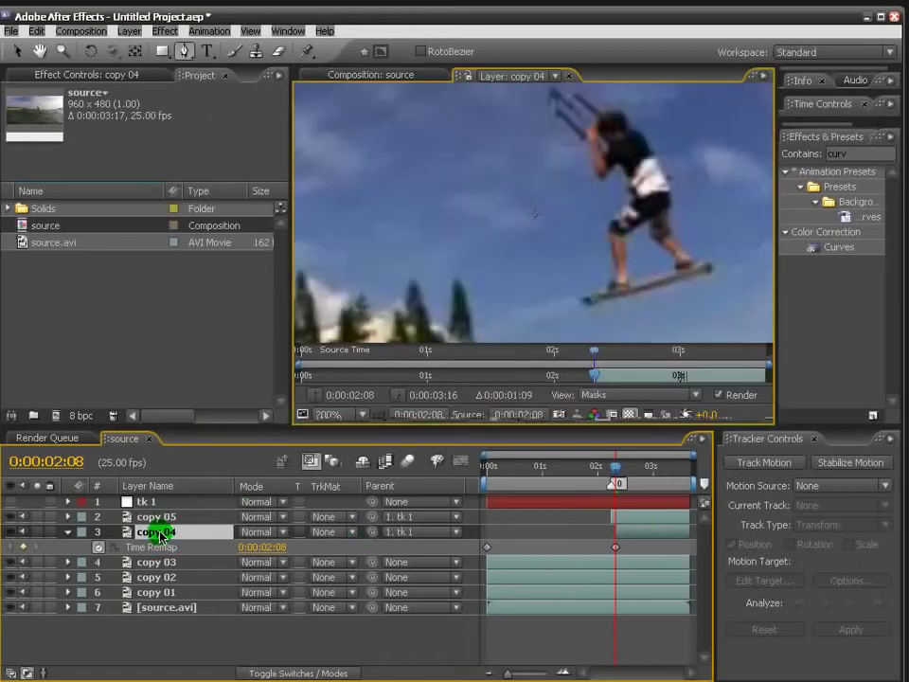
pyautogui.moveTo(544, 233)
pyautogui.mouseDown()
pyautogui.moveTo(459, 243)
pyautogui.moveTo(407, 233)
pyautogui.mouseUp()
pyautogui.press('g')
pyautogui.moveTo(447, 134); pyautogui.dragTo(452, 147)
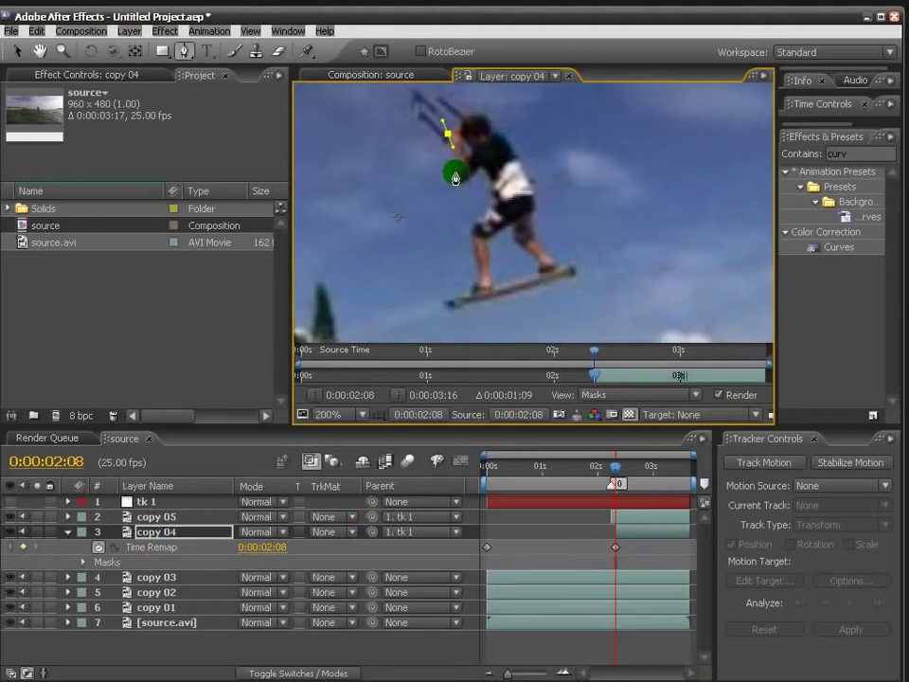
pyautogui.moveTo(467, 187); pyautogui.dragTo(485, 175)
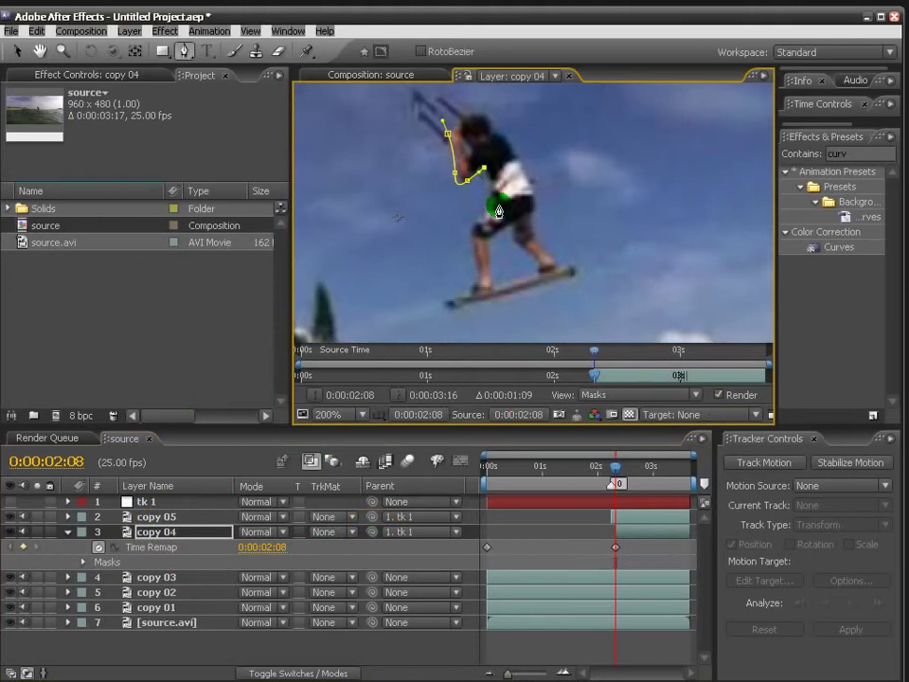
pyautogui.moveTo(488, 197); pyautogui.dragTo(468, 242)
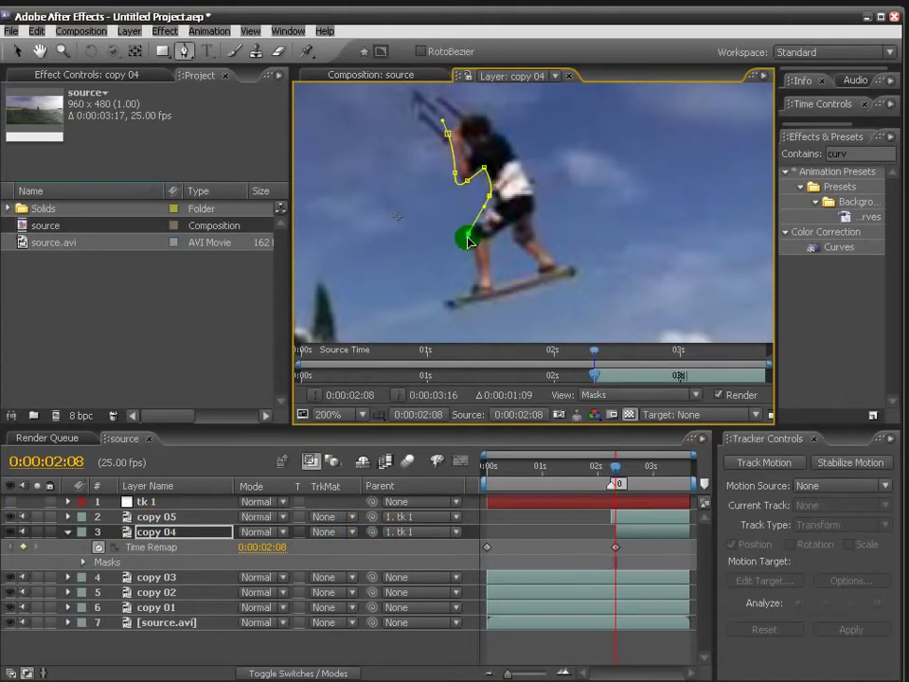
pyautogui.moveTo(476, 283)
pyautogui.mouseDown()
pyautogui.moveTo(453, 309)
pyautogui.moveTo(574, 283)
pyautogui.mouseUp()
pyautogui.click(572, 261)
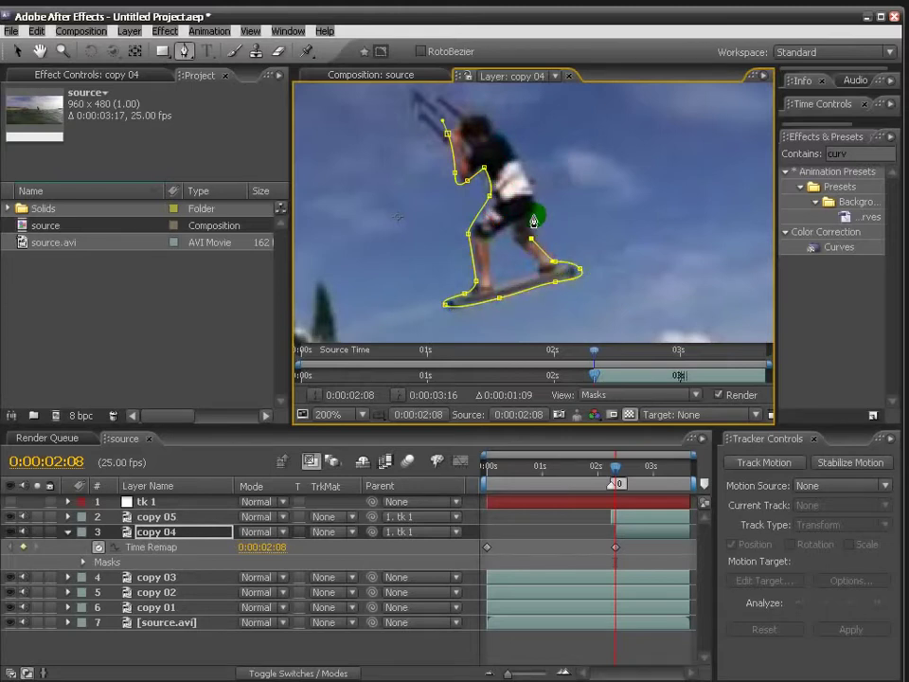
pyautogui.click(537, 196)
pyautogui.click(523, 166)
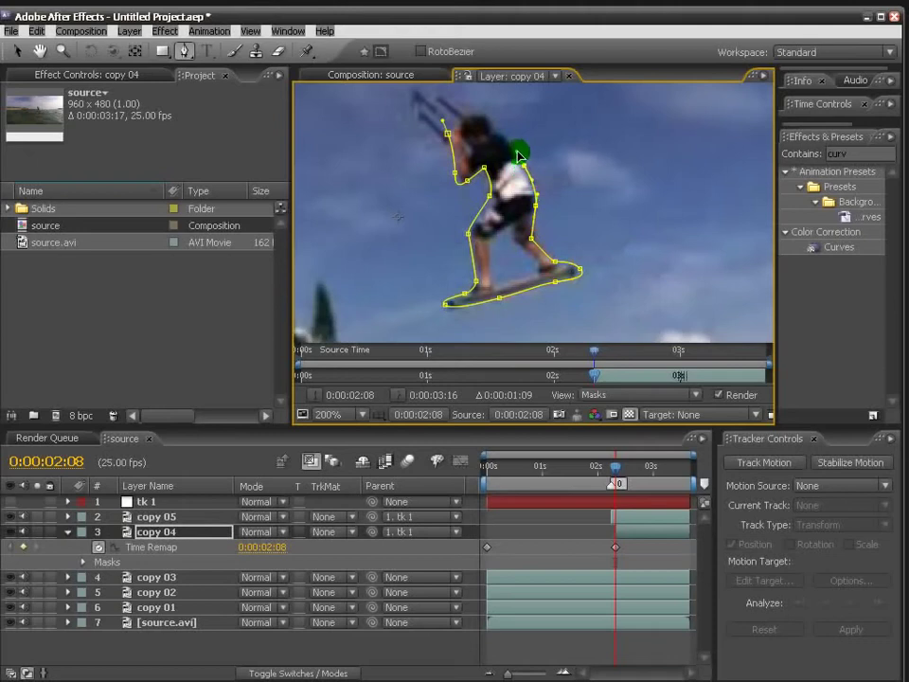
pyautogui.moveTo(501, 139); pyautogui.dragTo(533, 173)
pyautogui.click(524, 149)
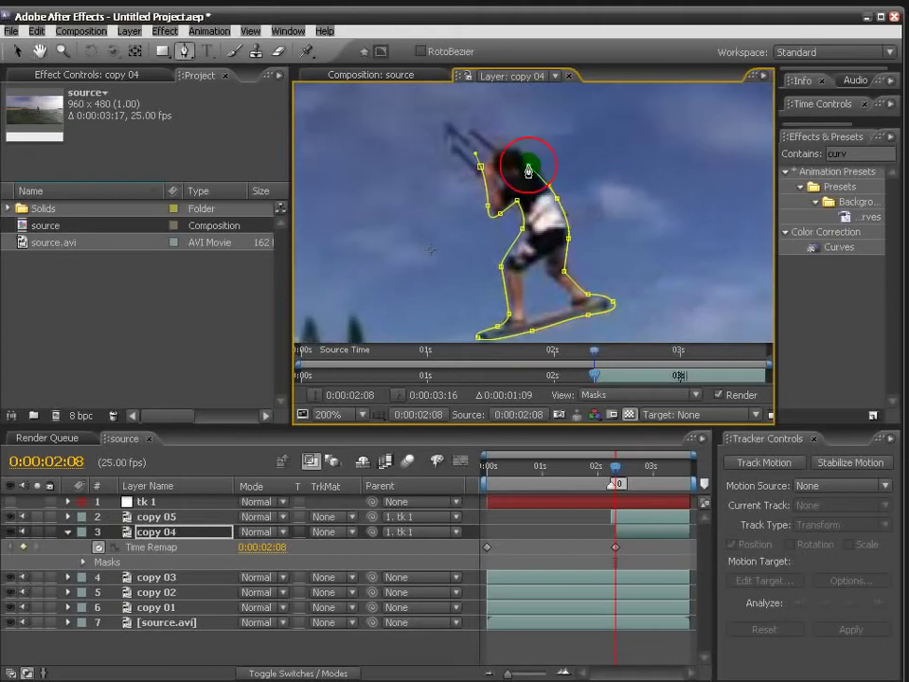
pyautogui.click(484, 160)
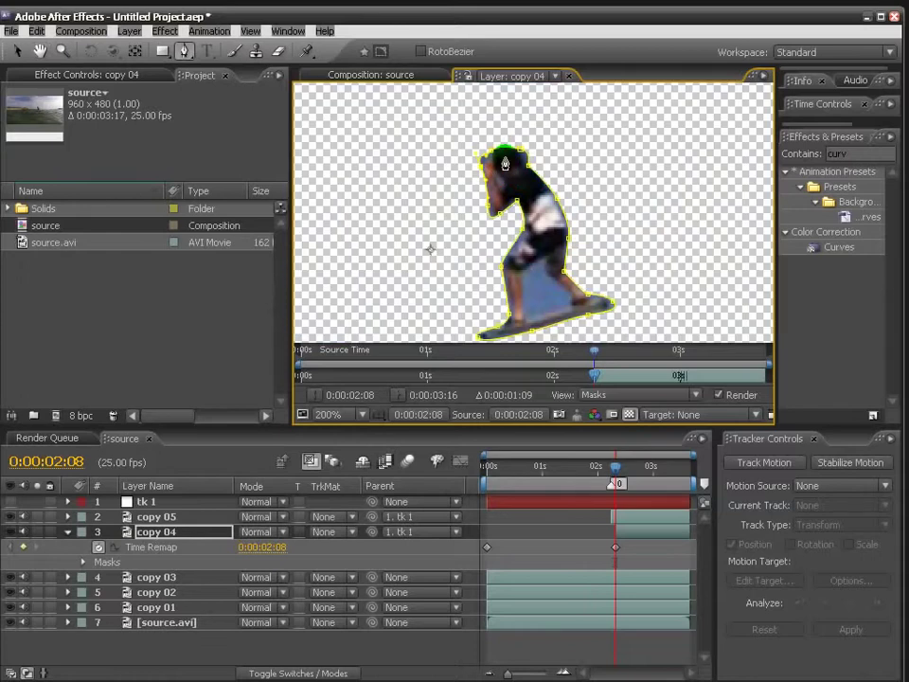
# Draw a second, small closed mask over the gap between the rider's legs.
pyautogui.click(536, 276)
pyautogui.click(526, 321)
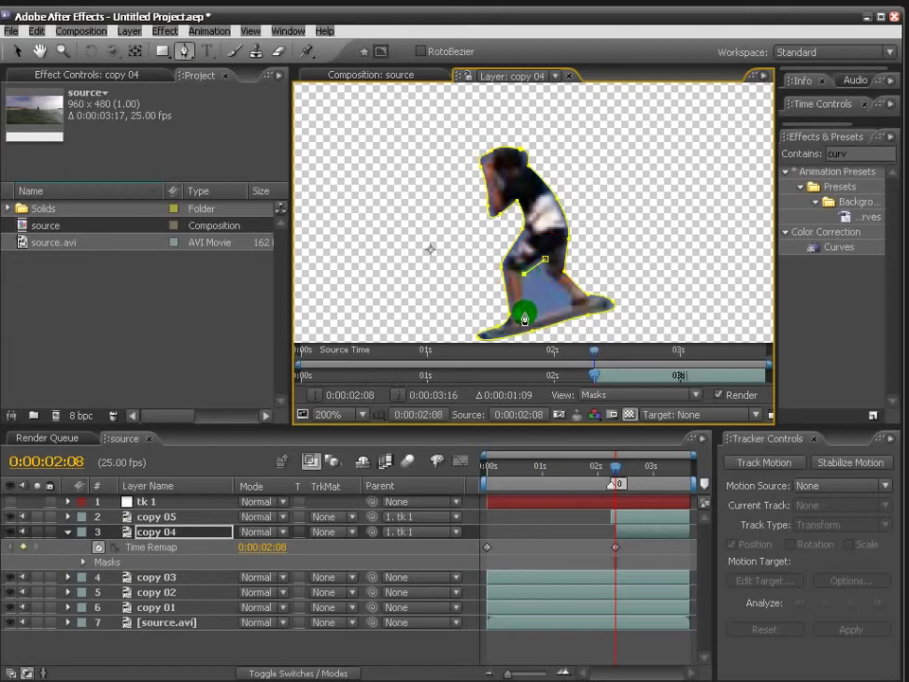
pyautogui.click(574, 303)
pyautogui.click(549, 287)
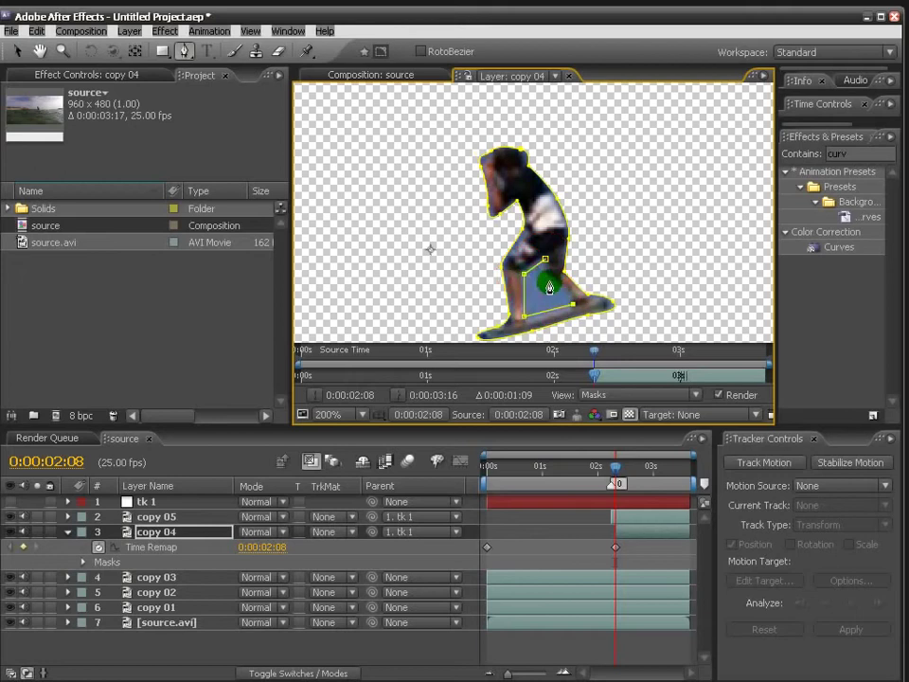
pyautogui.click(555, 267)
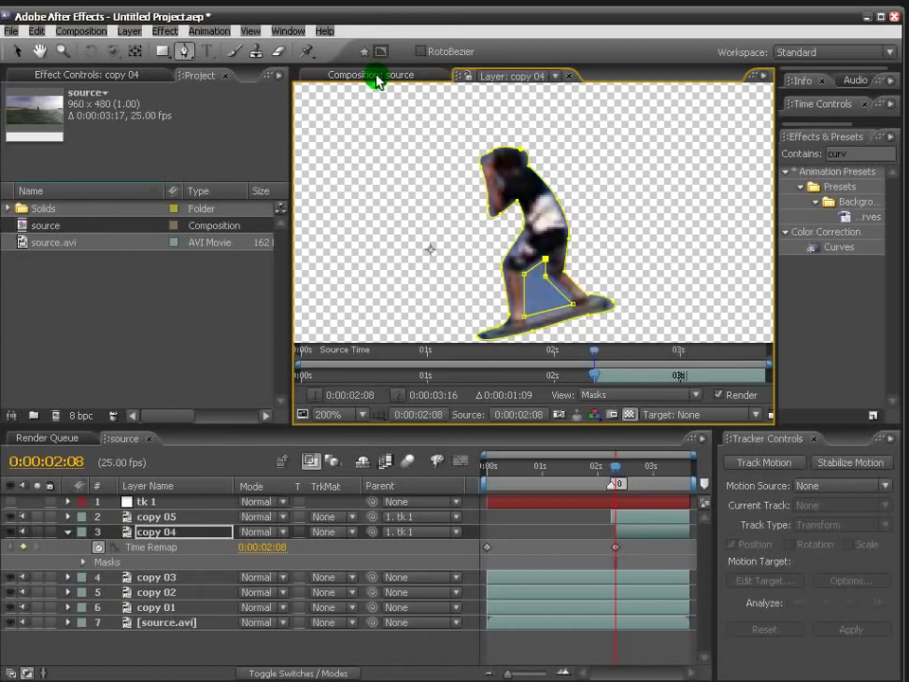
# Set copy 04's Mask 2 to Subtract and feather both masks by 2 pixels.
pyautogui.press('m')
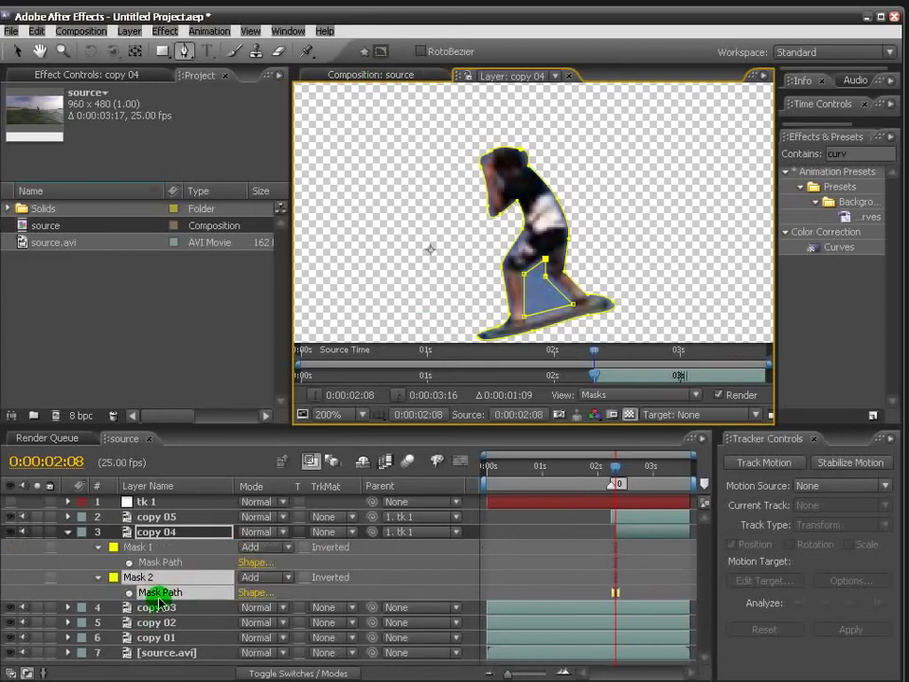
pyautogui.click(270, 578)
pyautogui.click(266, 591)
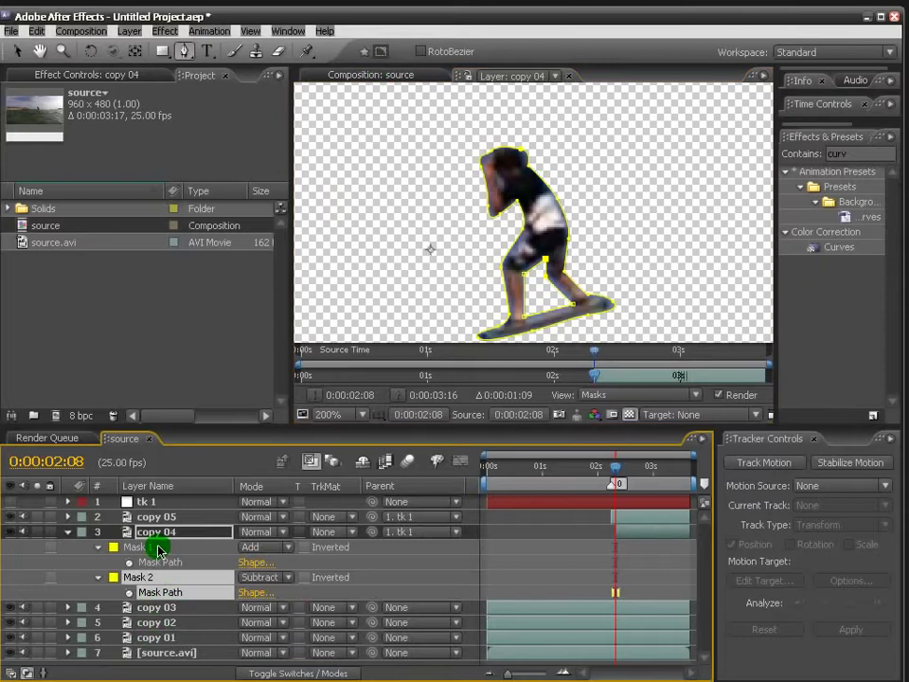
pyautogui.keyDown('shift'); pyautogui.click(157, 549); pyautogui.keyUp('shift')
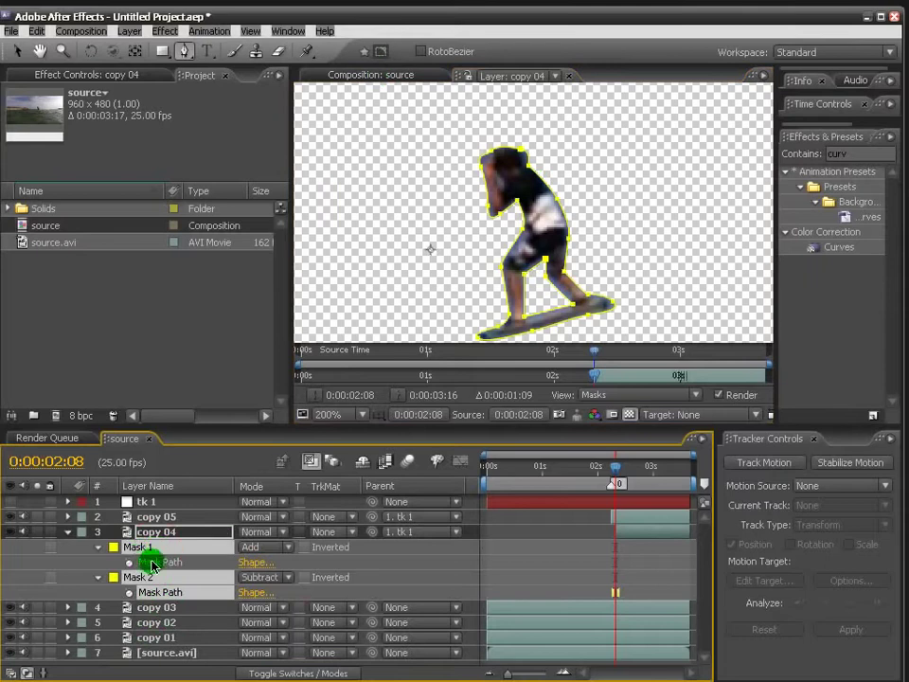
pyautogui.press('f')
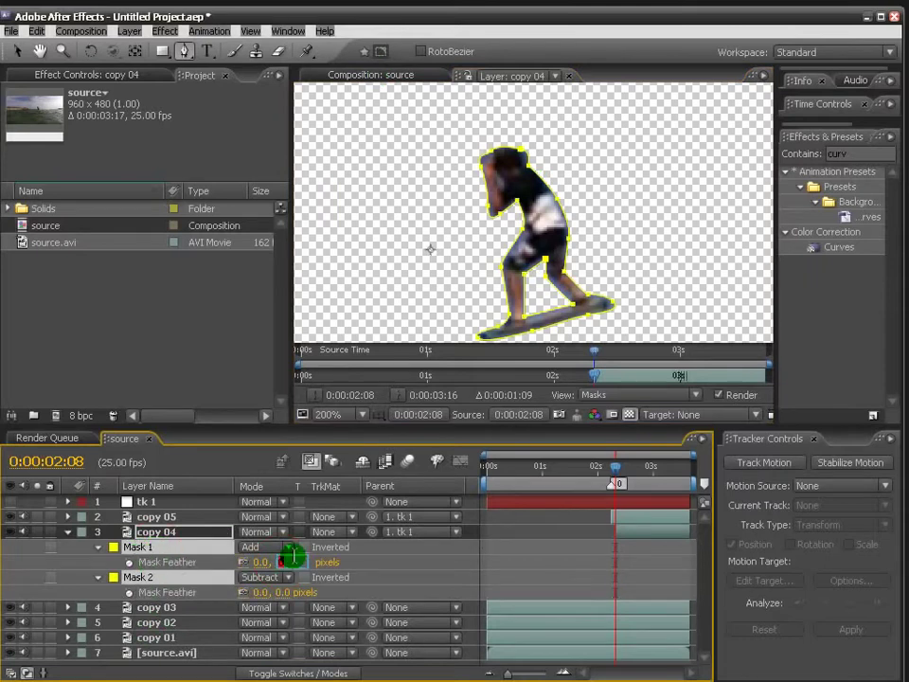
pyautogui.write('2')
pyautogui.press('Return')
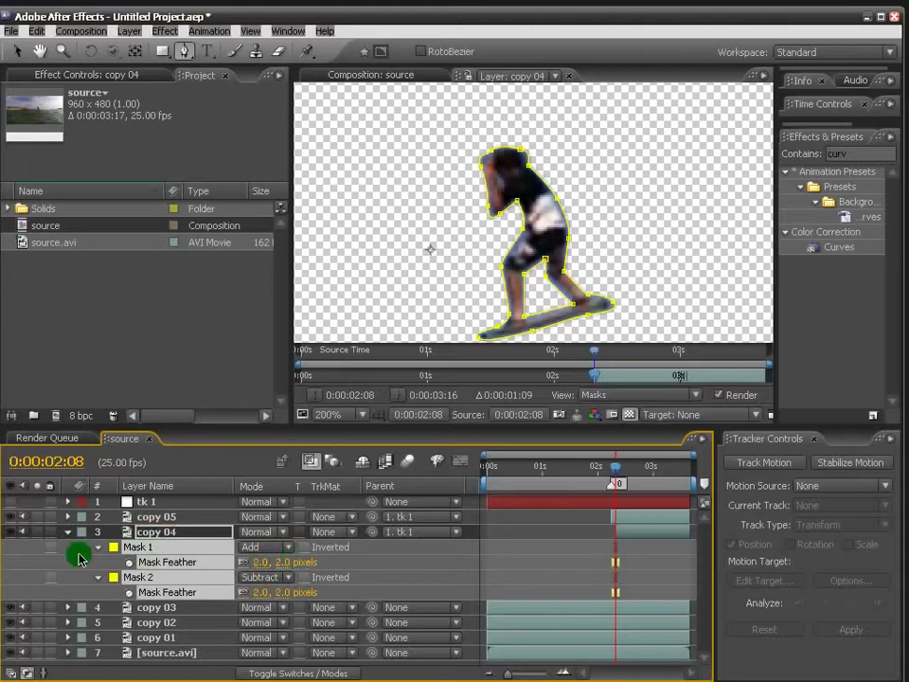
# Return to the full composition, scrub to review the rider copies, and select copy 03.
pyautogui.click(68, 533)
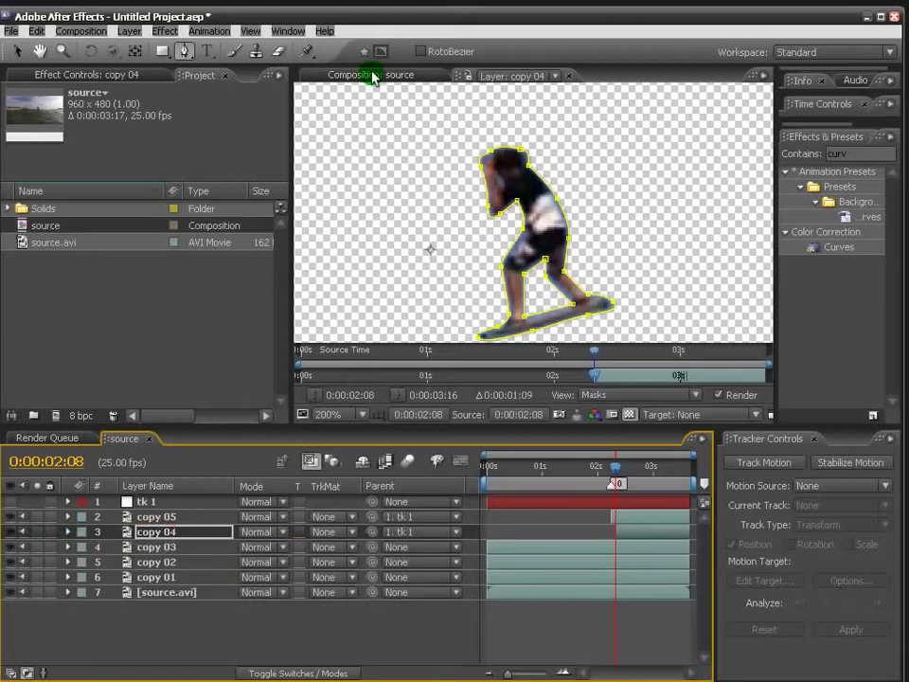
pyautogui.click(343, 82)
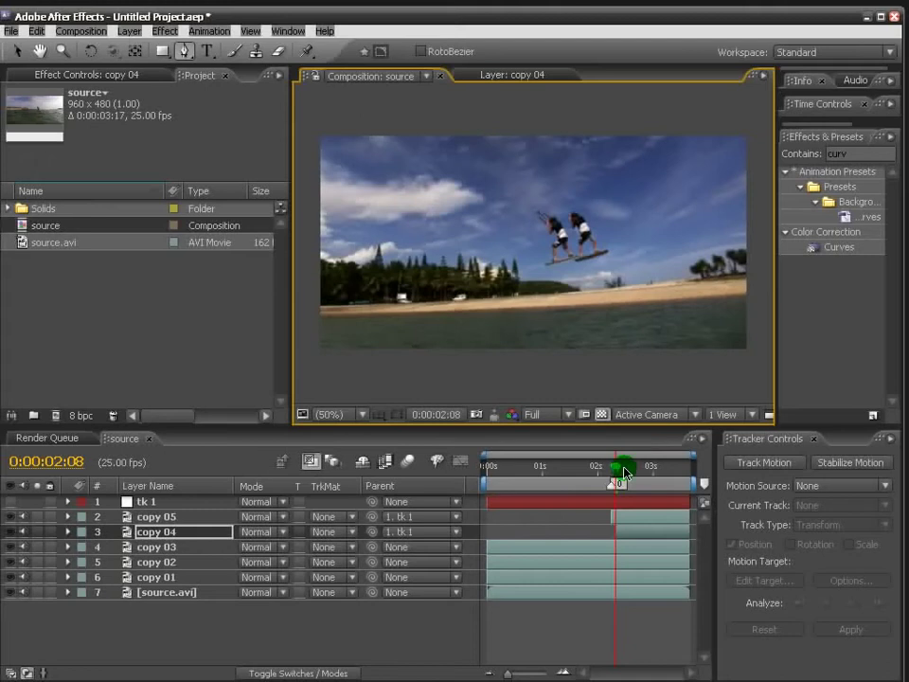
pyautogui.moveTo(603, 467); pyautogui.dragTo(624, 473)
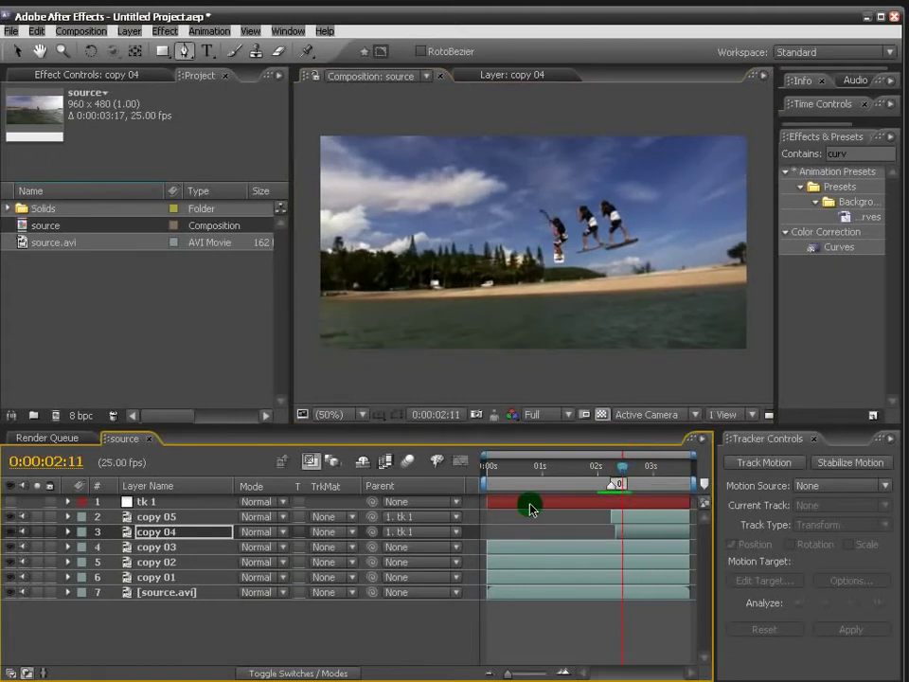
pyautogui.moveTo(627, 474)
pyautogui.mouseDown()
pyautogui.moveTo(634, 484)
pyautogui.moveTo(622, 477)
pyautogui.mouseUp()
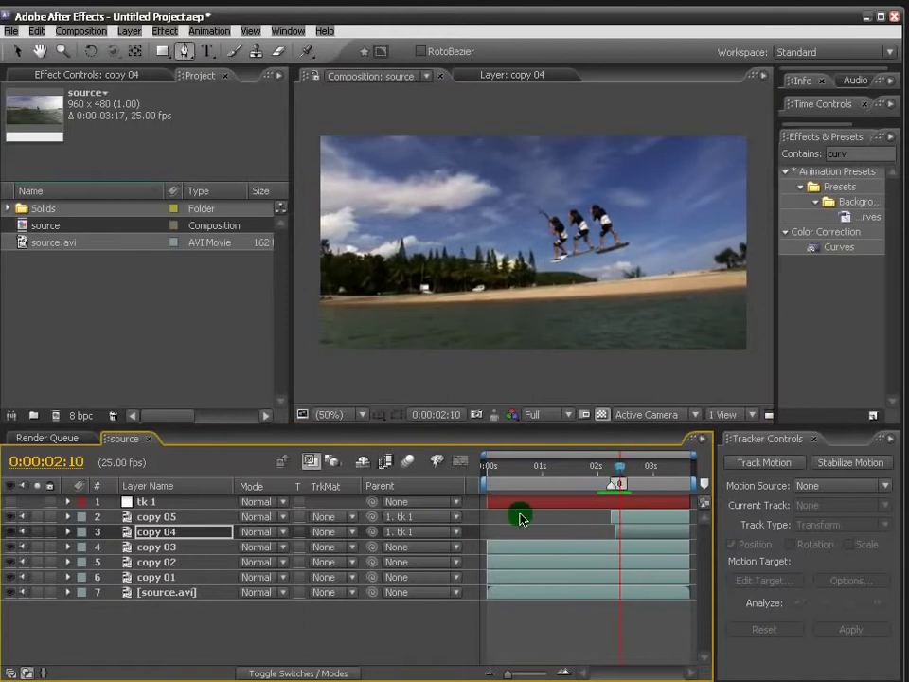
pyautogui.click(159, 547)
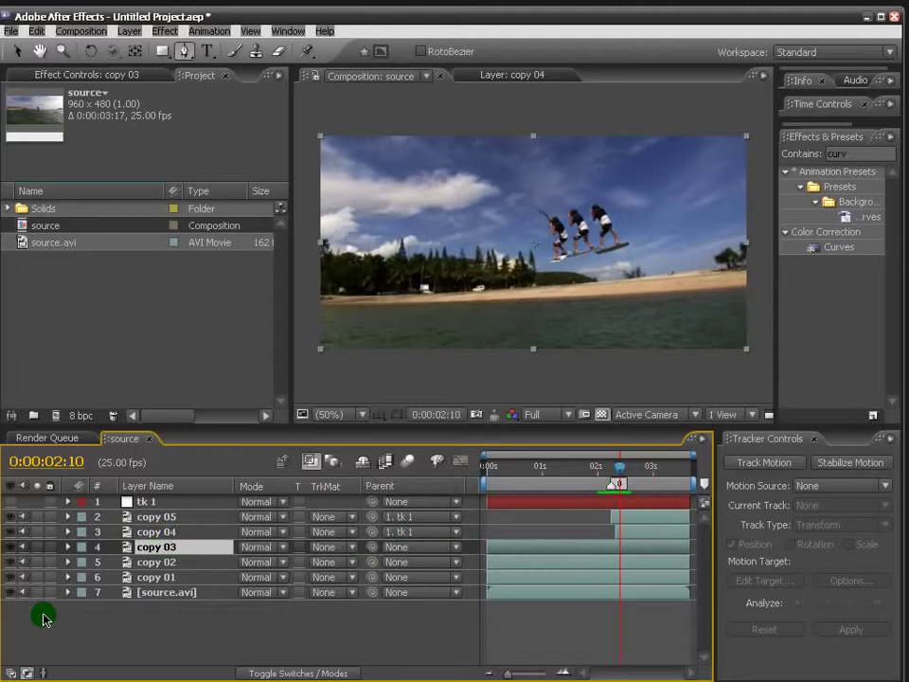
# Freeze copy 03 at 0:00:02:10 via Time Remap, parent it to tk 1, and start it there.
pyautogui.hotkey('ctrl', 'alt', 't')
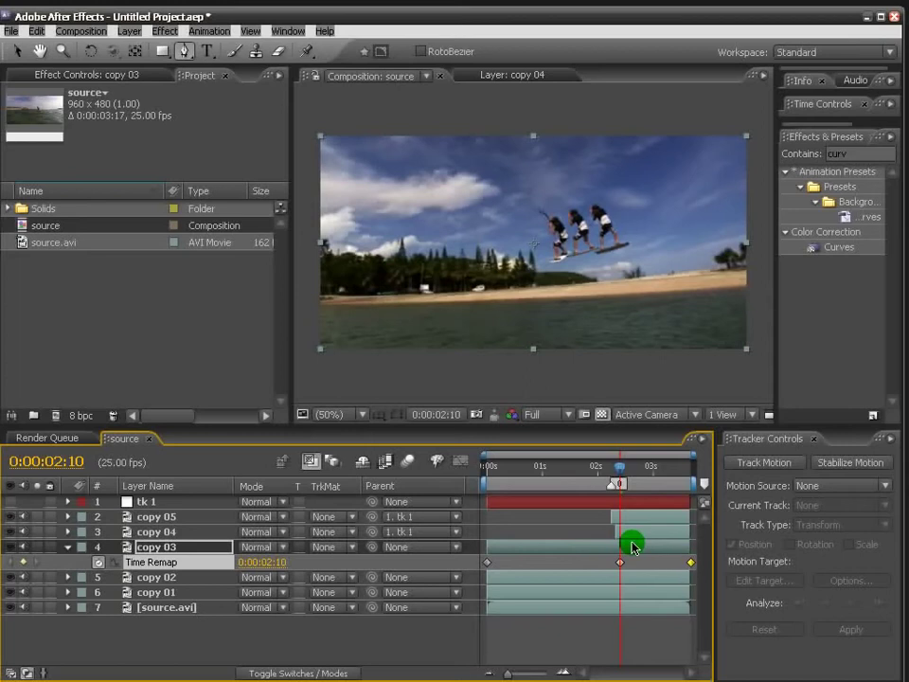
pyautogui.press('Delete')
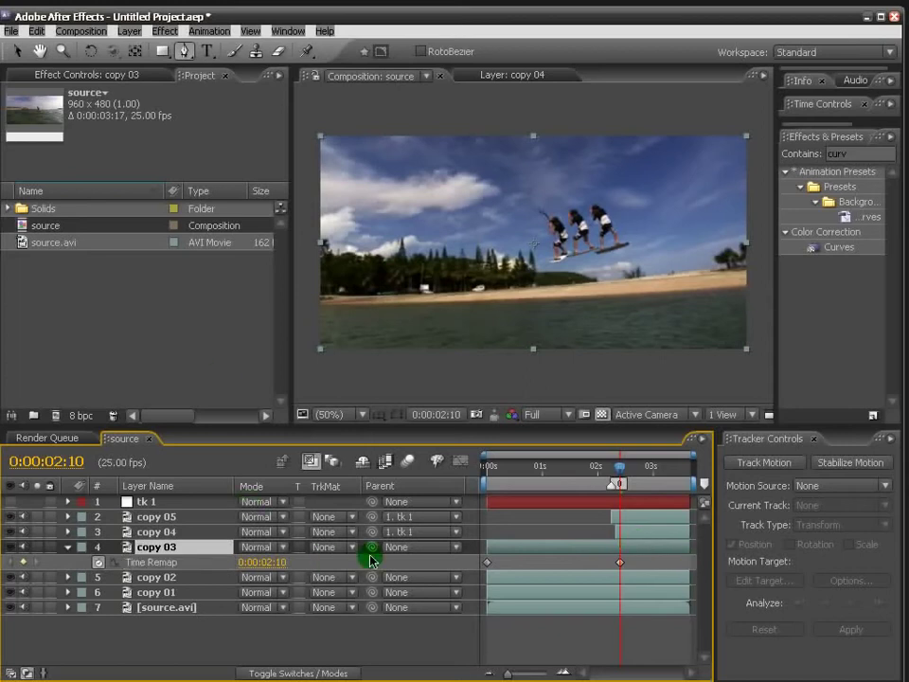
pyautogui.moveTo(371, 549); pyautogui.dragTo(147, 501)
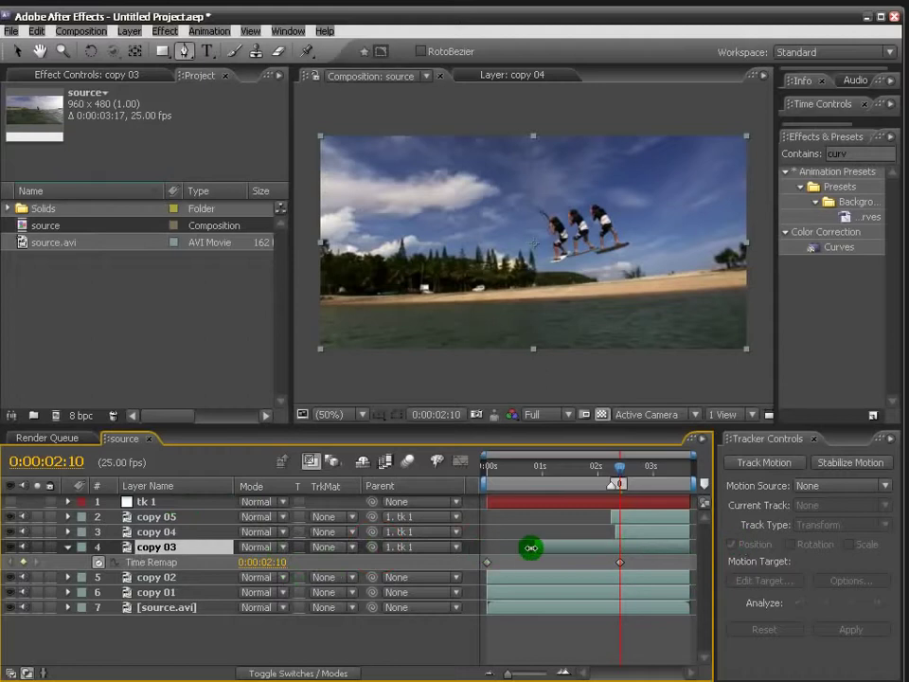
pyautogui.moveTo(483, 547); pyautogui.dragTo(616, 549)
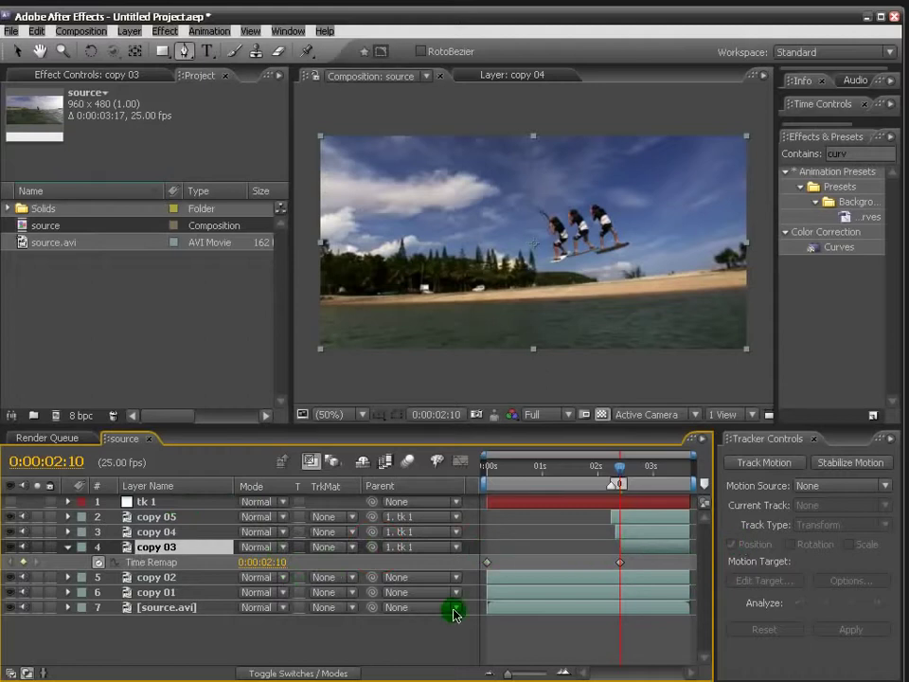
# In copy 03's Layer panel, mask around the rider and draw a second mask between the legs.
pyautogui.doubleClick(169, 546)
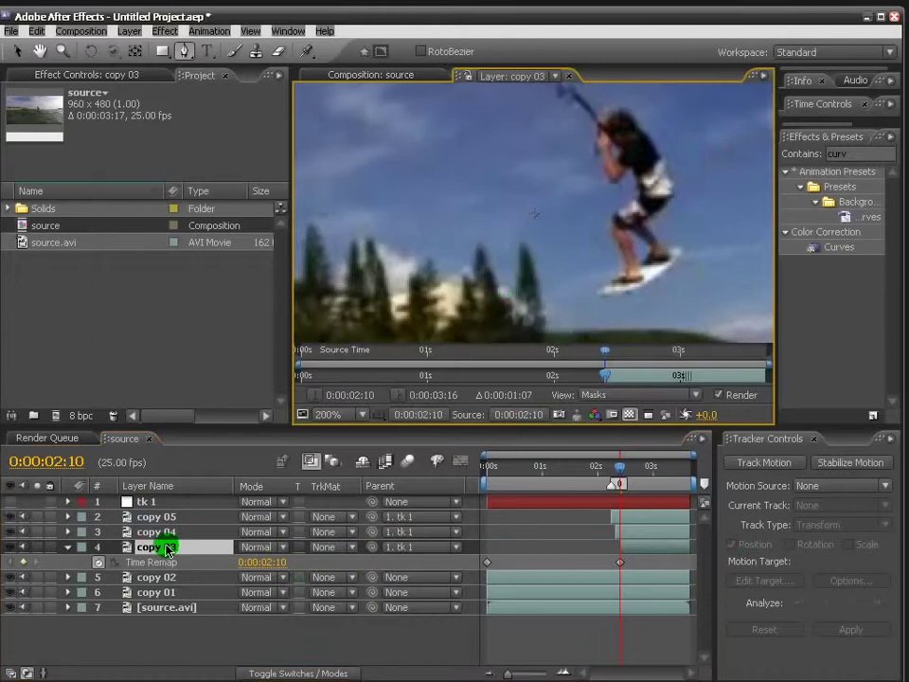
pyautogui.moveTo(538, 289); pyautogui.dragTo(459, 279)
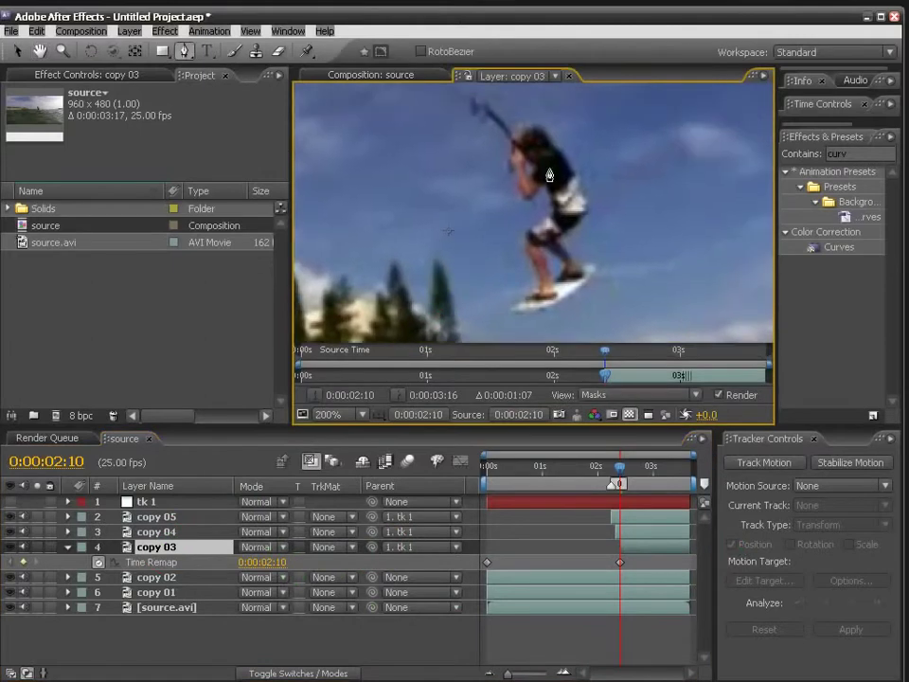
pyautogui.moveTo(536, 130); pyautogui.dragTo(585, 194)
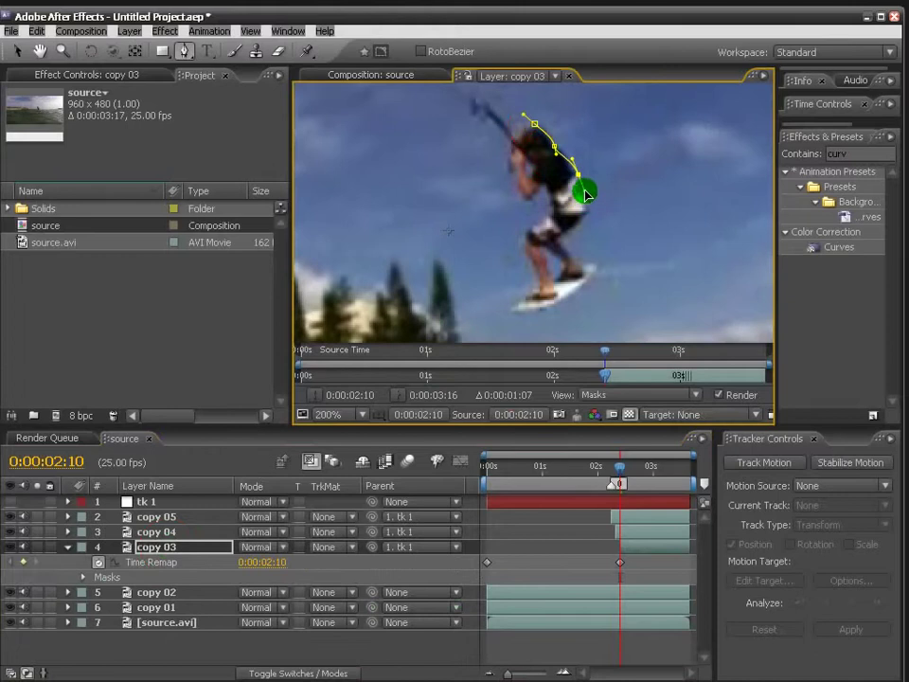
pyautogui.moveTo(583, 220)
pyautogui.mouseDown()
pyautogui.moveTo(575, 229)
pyautogui.moveTo(577, 270)
pyautogui.moveTo(534, 316)
pyautogui.moveTo(518, 315)
pyautogui.moveTo(546, 192)
pyautogui.moveTo(517, 197)
pyautogui.moveTo(511, 152)
pyautogui.moveTo(477, 119)
pyautogui.moveTo(520, 133)
pyautogui.mouseUp()
pyautogui.click(591, 263)
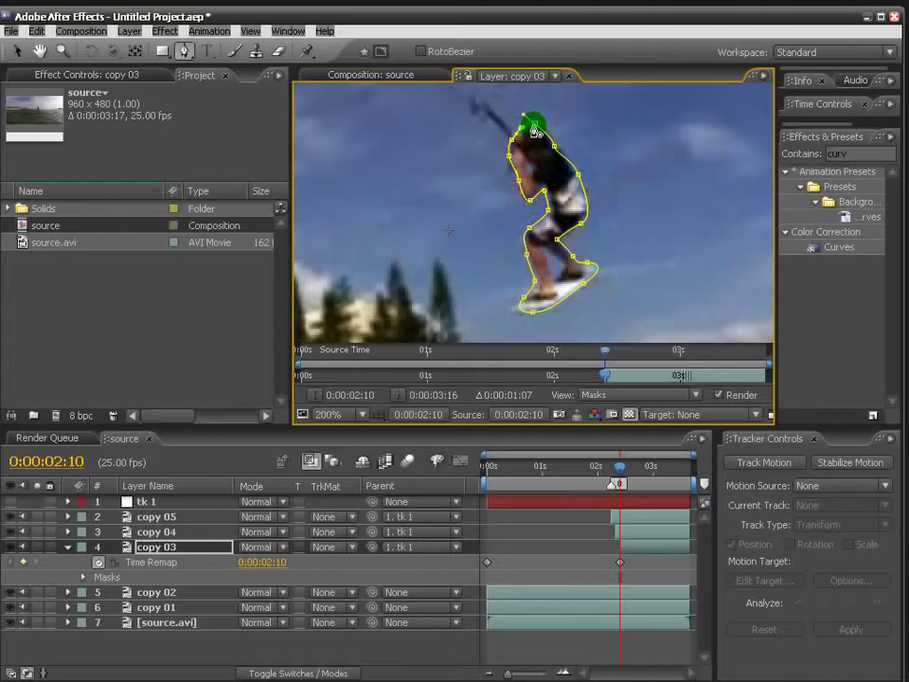
pyautogui.click(534, 131)
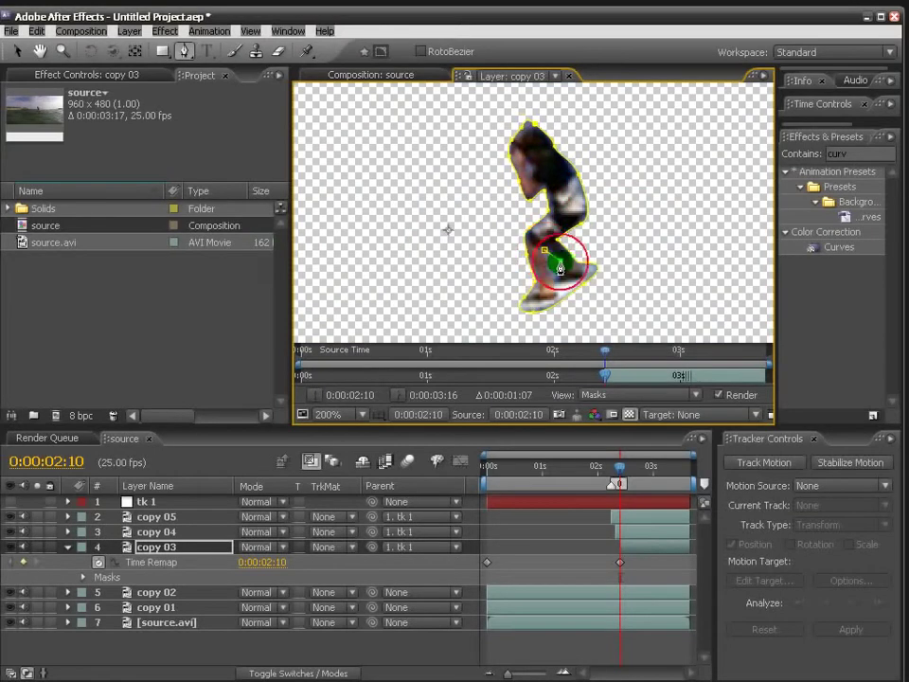
pyautogui.click(556, 281)
pyautogui.click(545, 258)
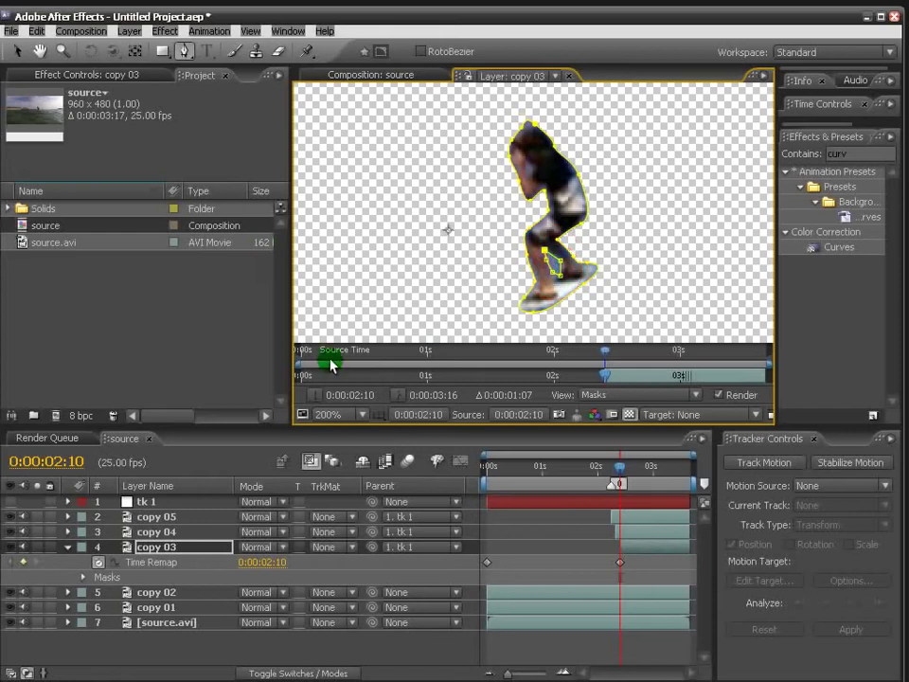
# Set Mask 2 to Subtract and give both copy 03 masks a 2-pixel feather.
pyautogui.press('m')
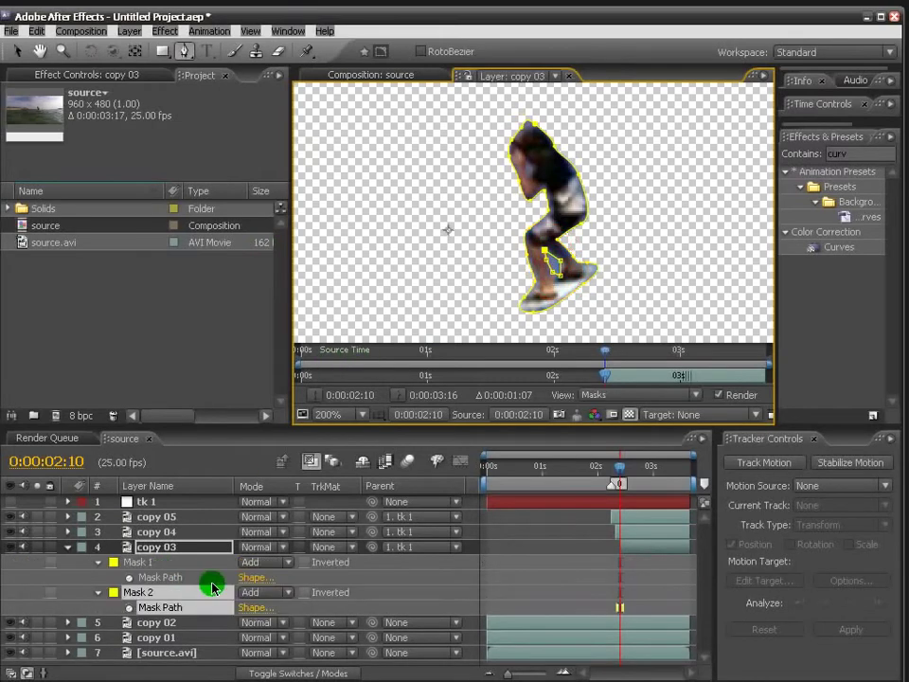
pyautogui.click(267, 595)
pyautogui.click(265, 532)
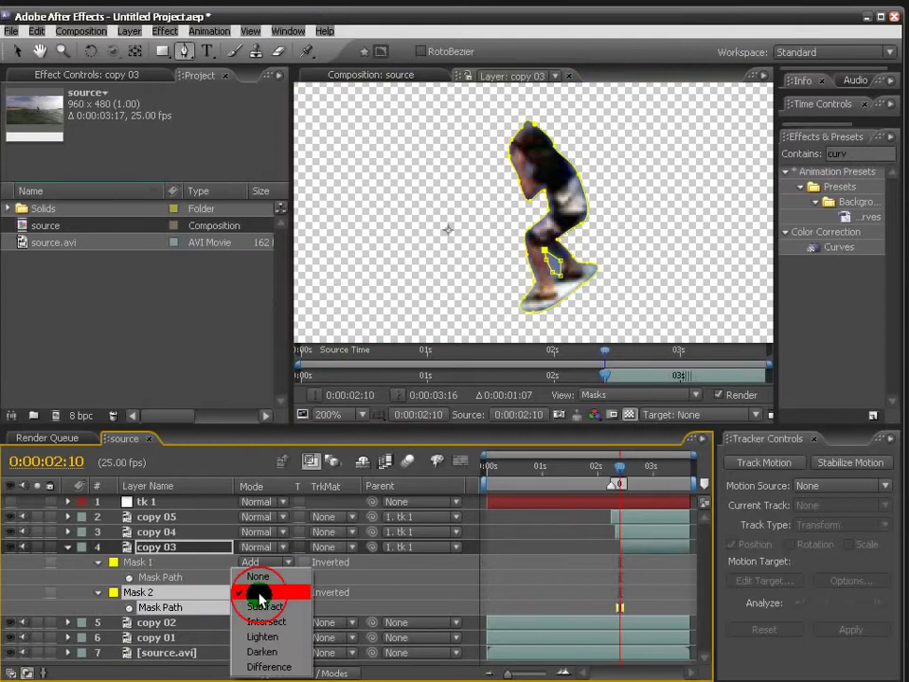
pyautogui.moveTo(264, 594); pyautogui.dragTo(268, 608)
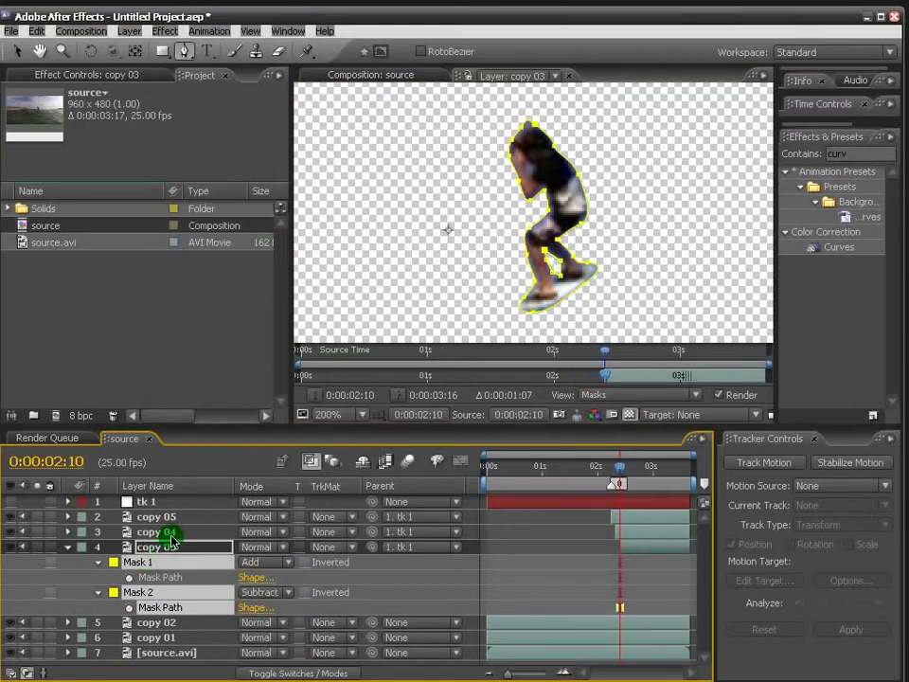
pyautogui.click(222, 564)
pyautogui.press('f')
pyautogui.click(285, 579)
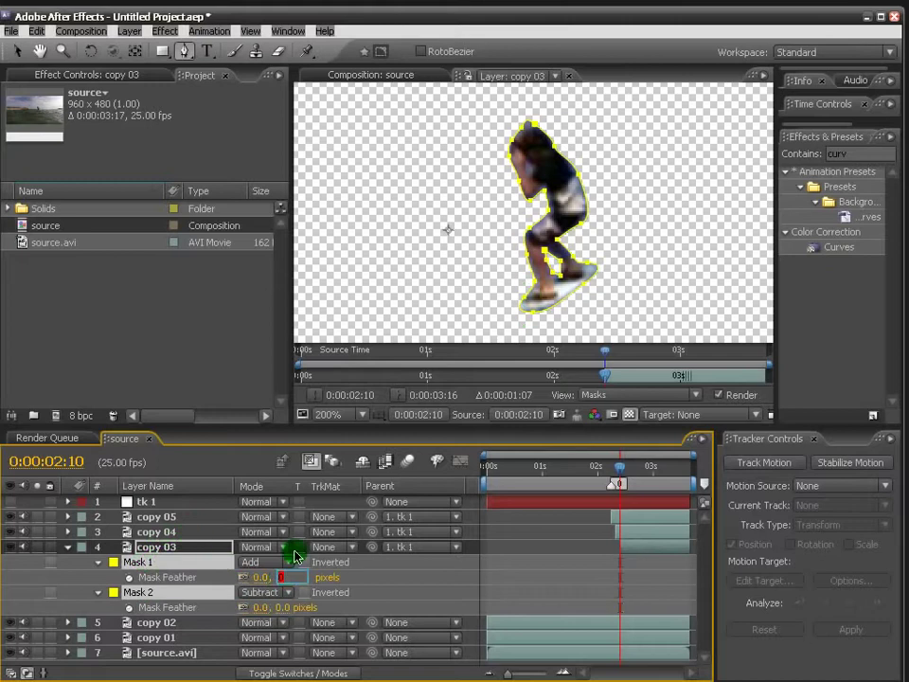
pyautogui.write('2')
pyautogui.press('Return')
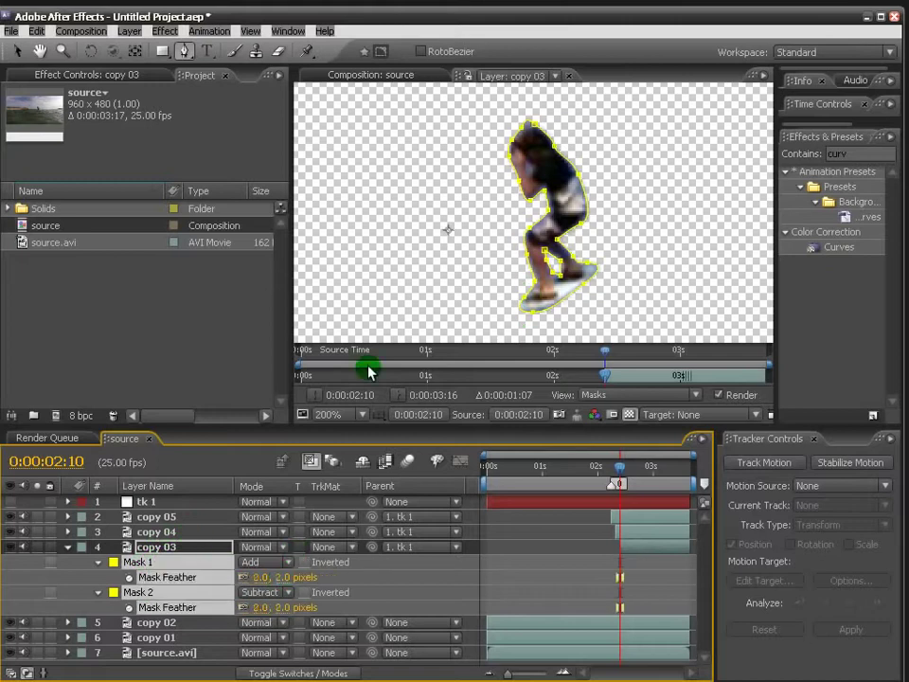
pyautogui.click(68, 548)
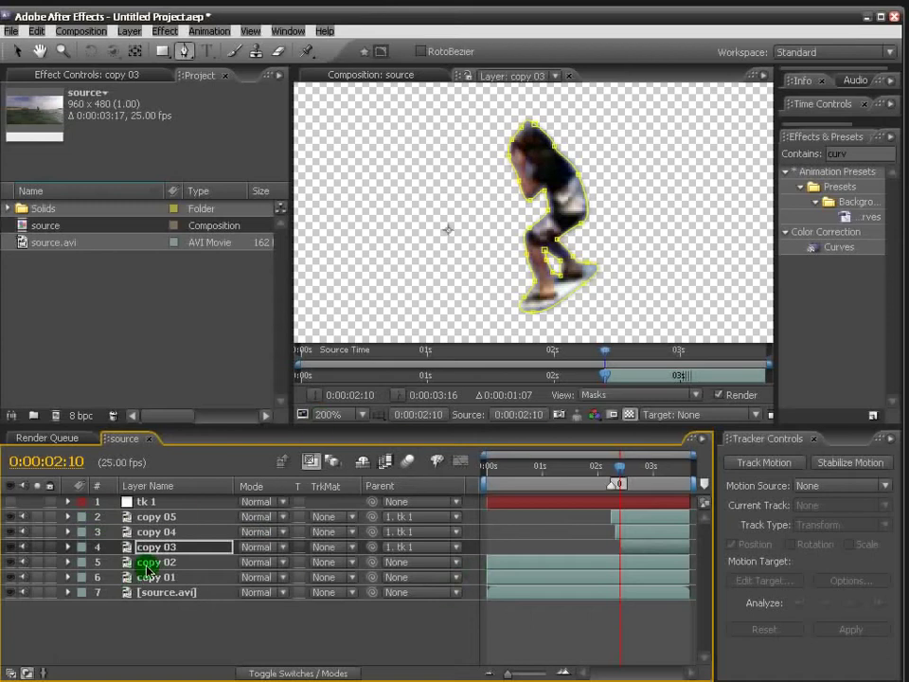
# Return to the full composition, preview the frozen copies, and select copy 02.
pyautogui.click(378, 82)
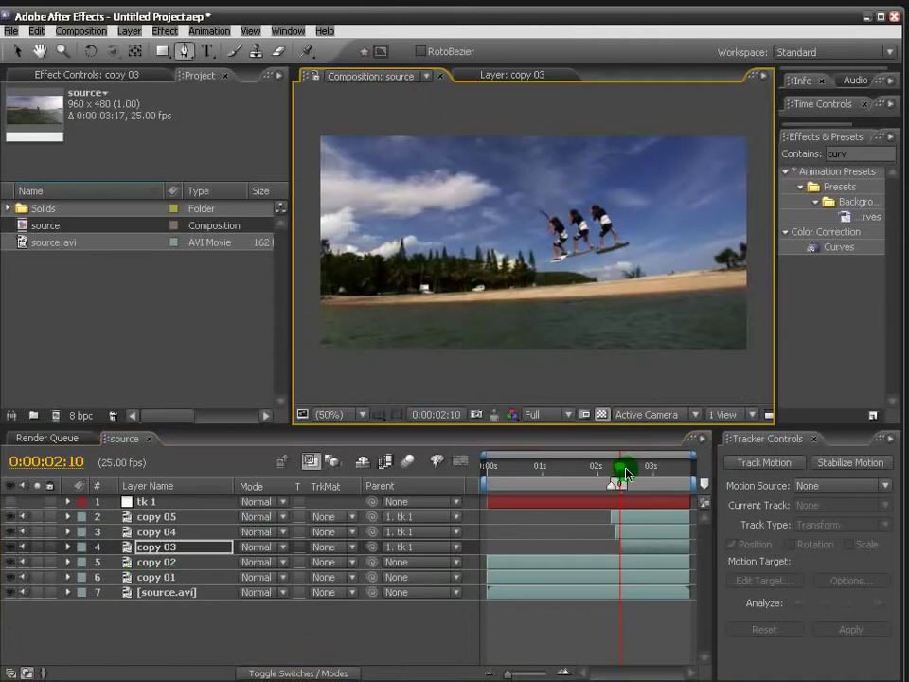
pyautogui.moveTo(627, 473); pyautogui.dragTo(624, 470)
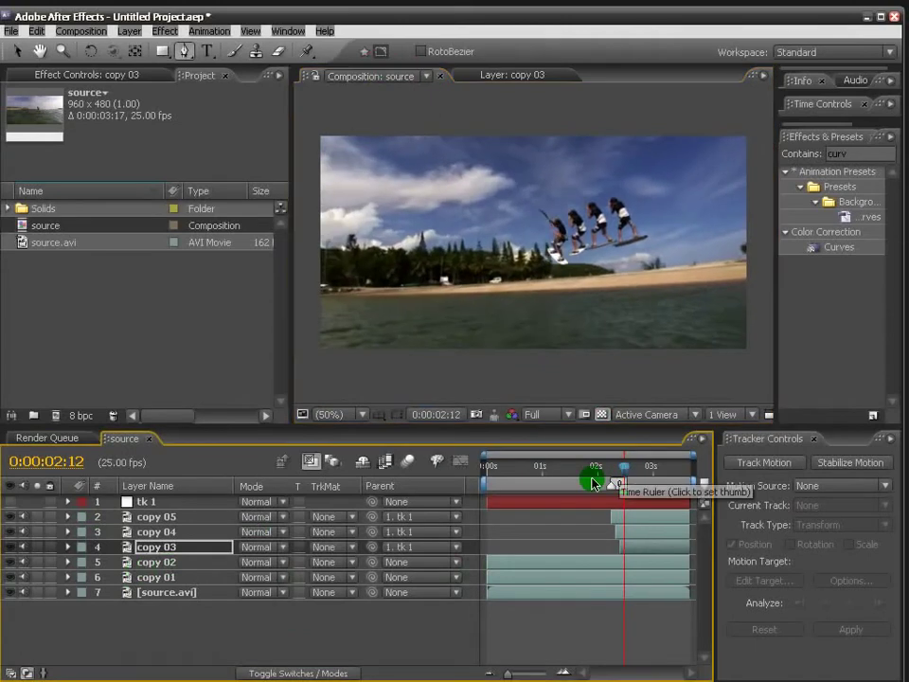
pyautogui.click(157, 564)
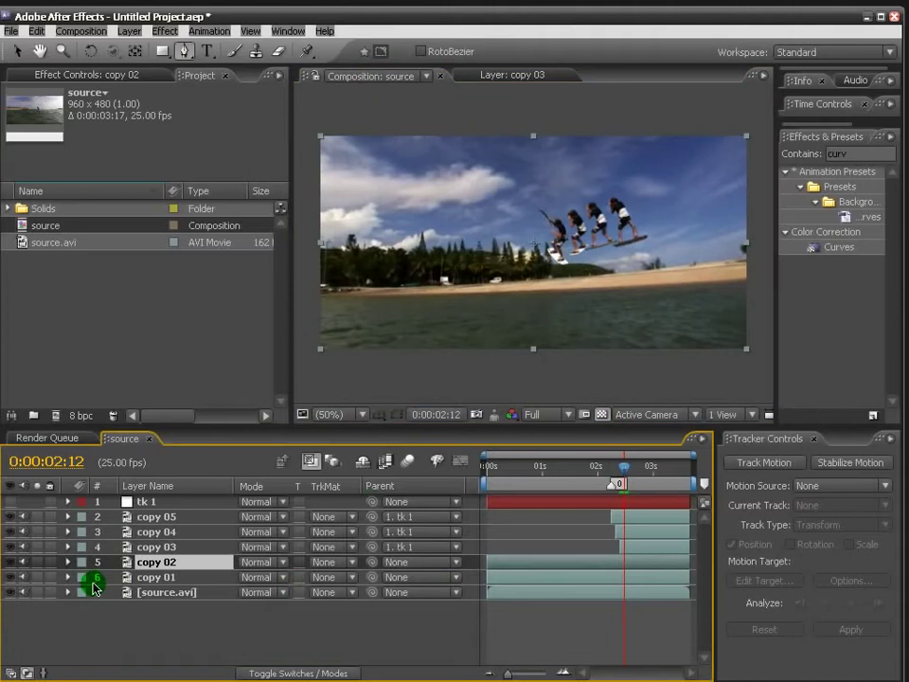
# Freeze copy 02 at 0:00:02:12 via Time Remap and parent it to tk 1.
pyautogui.hotkey('ctrl', 'alt', 't')
pyautogui.click(23, 577)
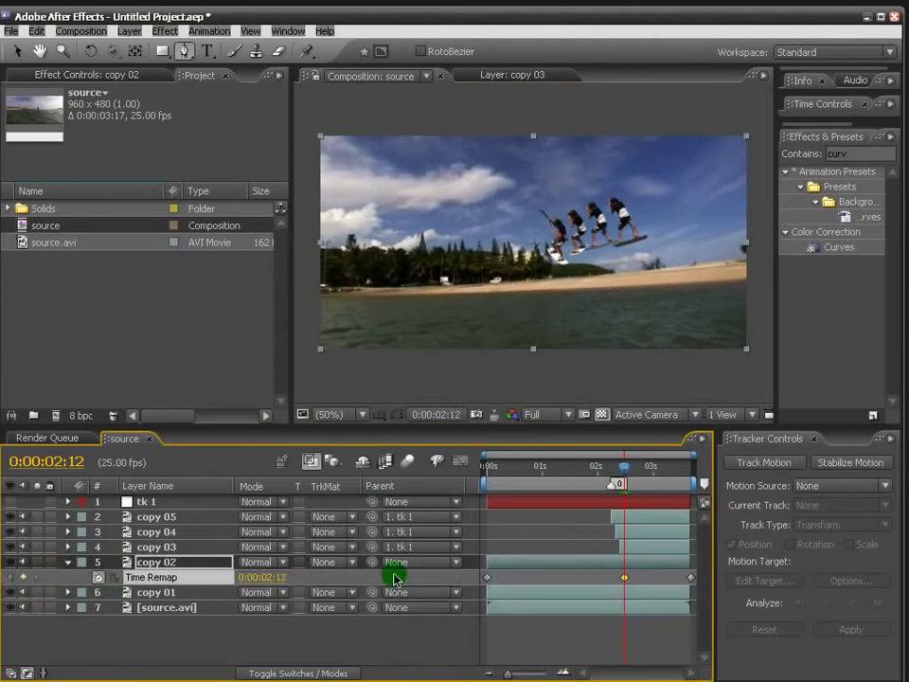
pyautogui.click(691, 577)
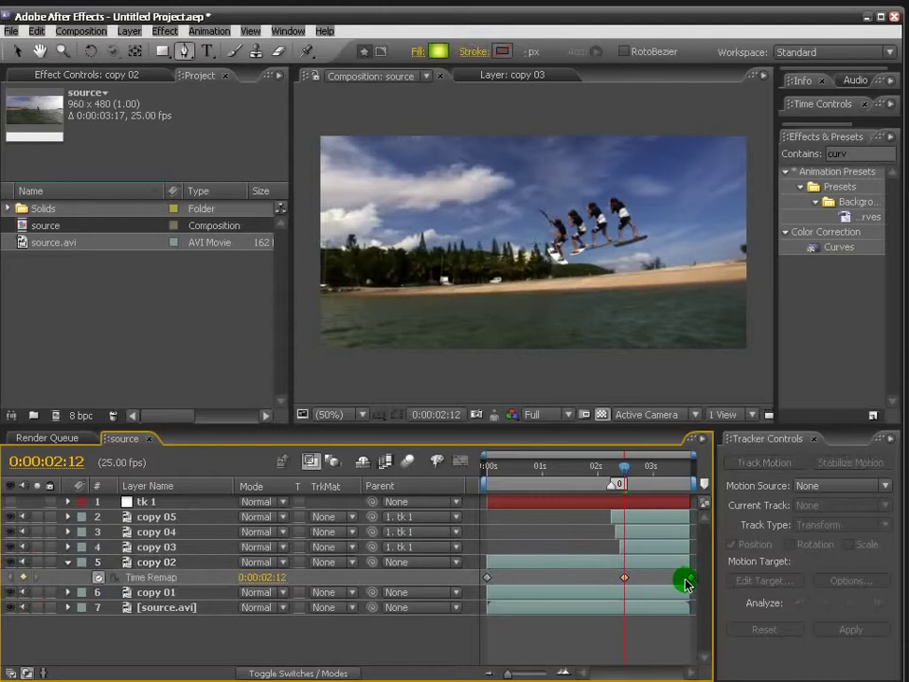
pyautogui.press('Delete')
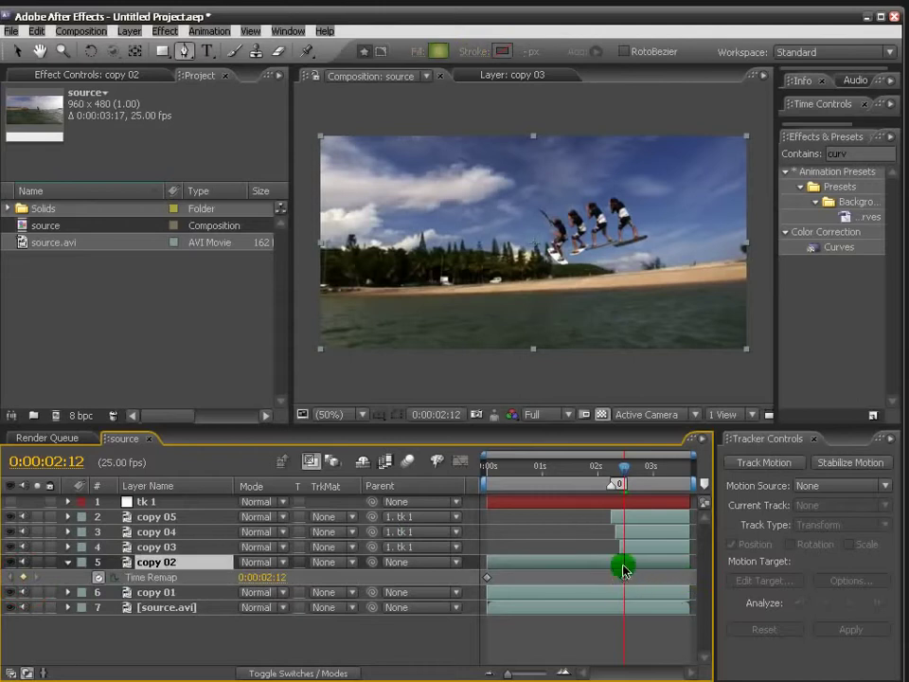
pyautogui.click(490, 563)
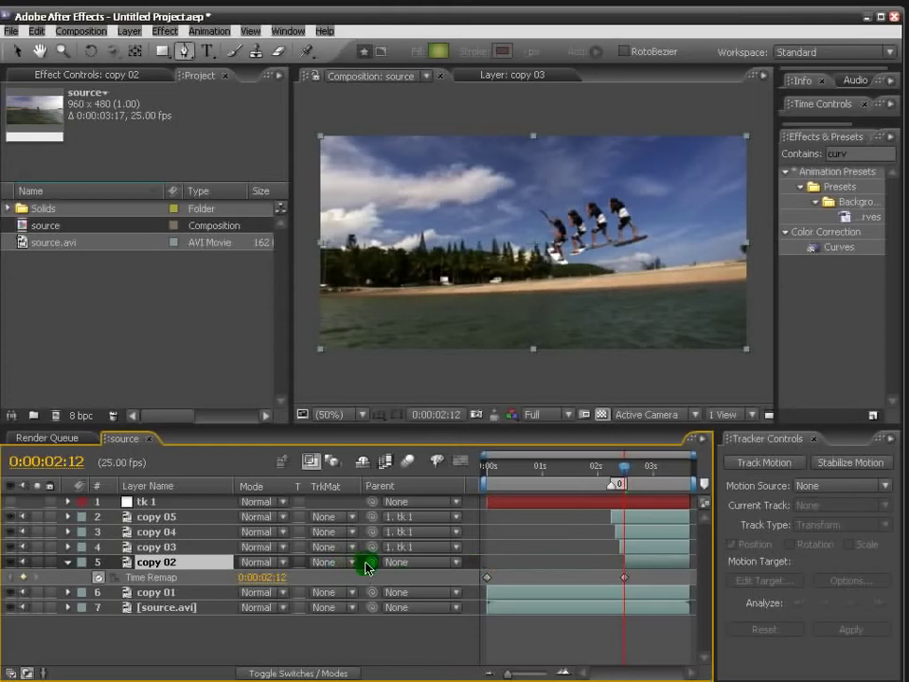
pyautogui.moveTo(371, 563); pyautogui.dragTo(194, 504)
# In copy 02's Layer panel, draw a closed curved Mask 1 around the frozen rider and board.
pyautogui.doubleClick(177, 563)
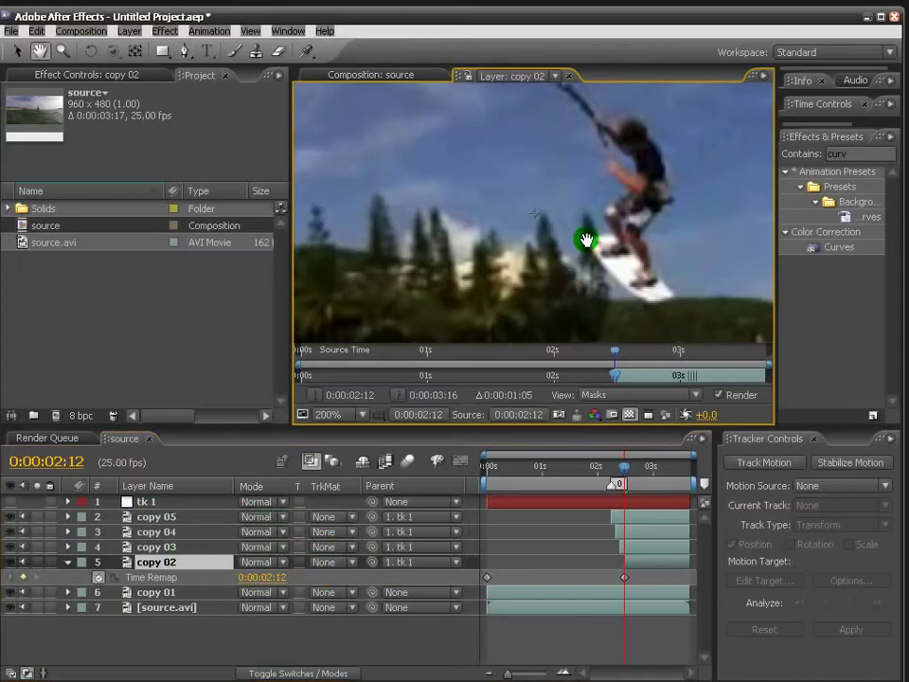
pyautogui.click(536, 141)
pyautogui.moveTo(559, 159)
pyautogui.mouseDown()
pyautogui.moveTo(581, 218)
pyautogui.moveTo(559, 280)
pyautogui.moveTo(574, 322)
pyautogui.mouseUp()
pyautogui.moveTo(543, 317)
pyautogui.mouseDown()
pyautogui.moveTo(502, 284)
pyautogui.moveTo(498, 260)
pyautogui.moveTo(518, 250)
pyautogui.moveTo(527, 202)
pyautogui.moveTo(512, 180)
pyautogui.moveTo(532, 194)
pyautogui.moveTo(524, 174)
pyautogui.mouseUp()
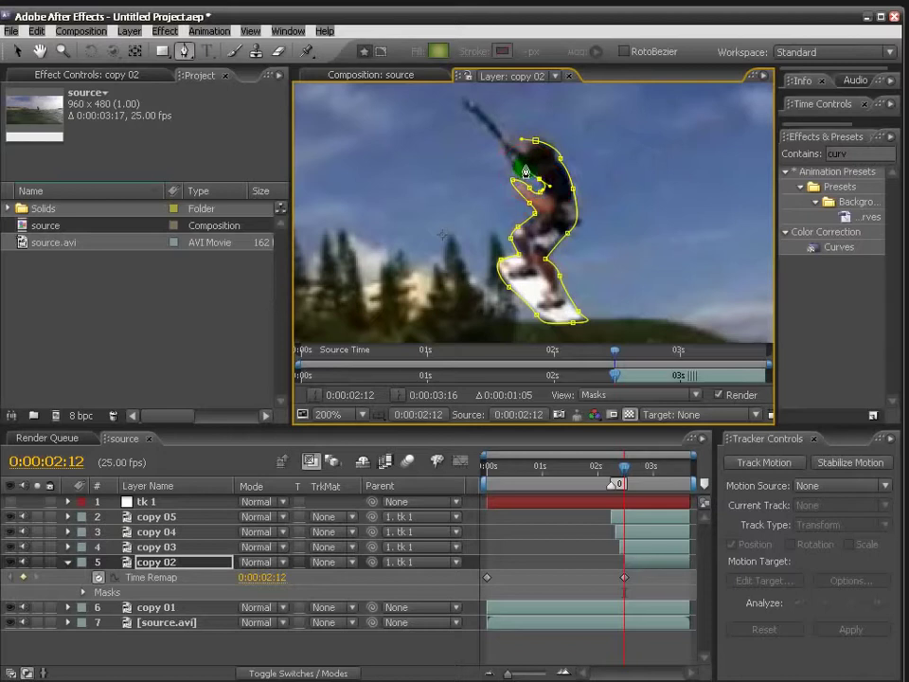
pyautogui.moveTo(525, 172); pyautogui.dragTo(526, 157)
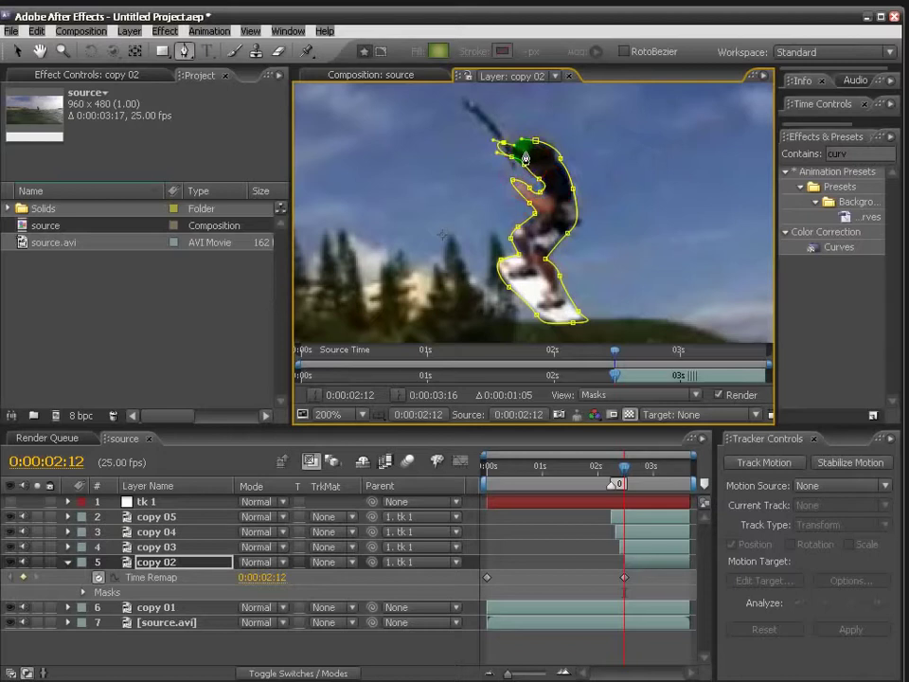
pyautogui.moveTo(531, 149); pyautogui.dragTo(528, 149)
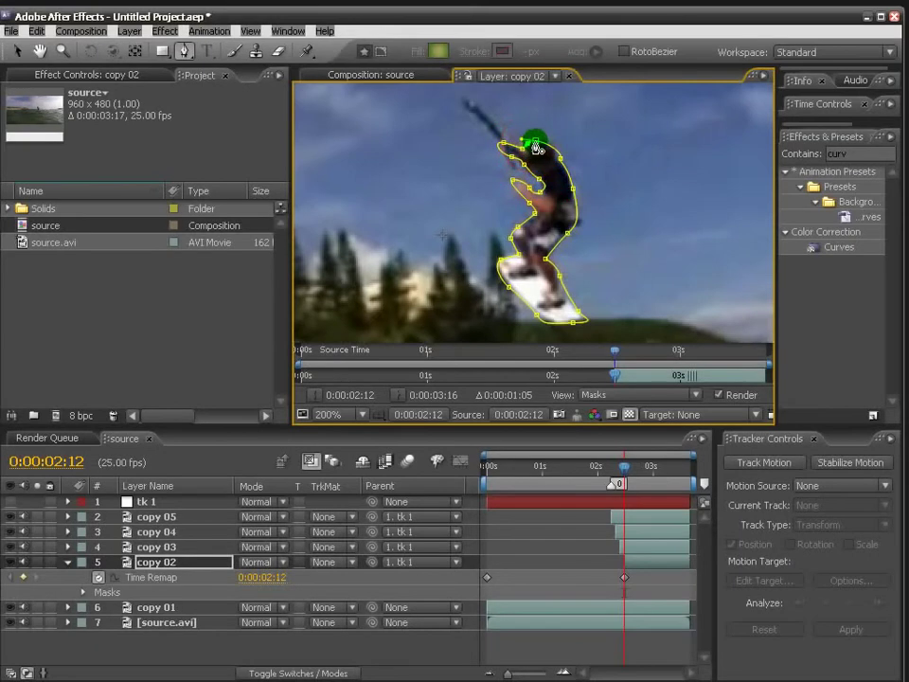
pyautogui.click(536, 149)
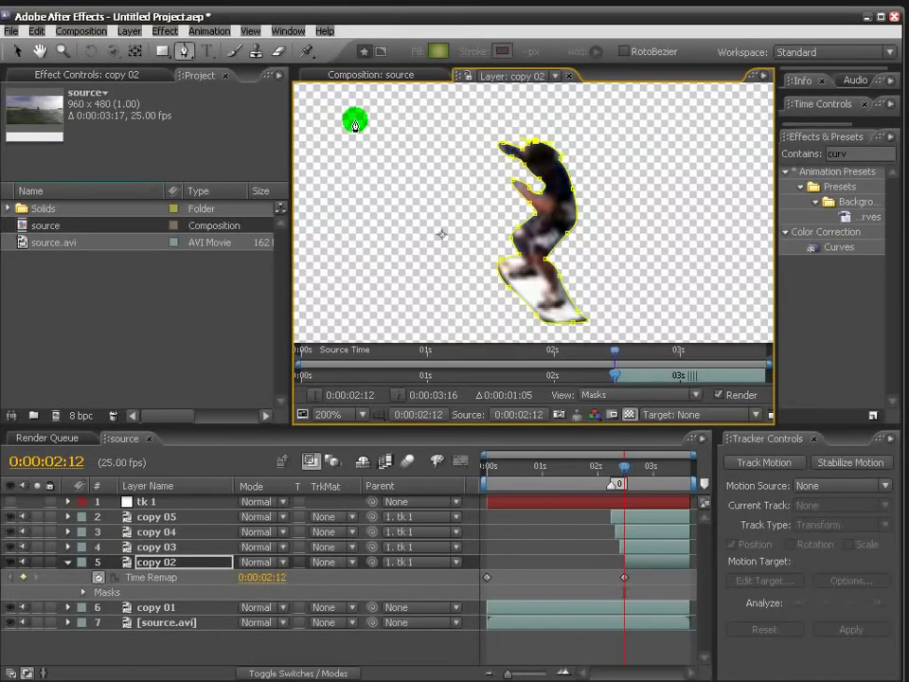
# Set copy 02's Mask 1 feather to 2 pixels.
pyautogui.moveTo(384, 224); pyautogui.dragTo(143, 565)
pyautogui.press('m')
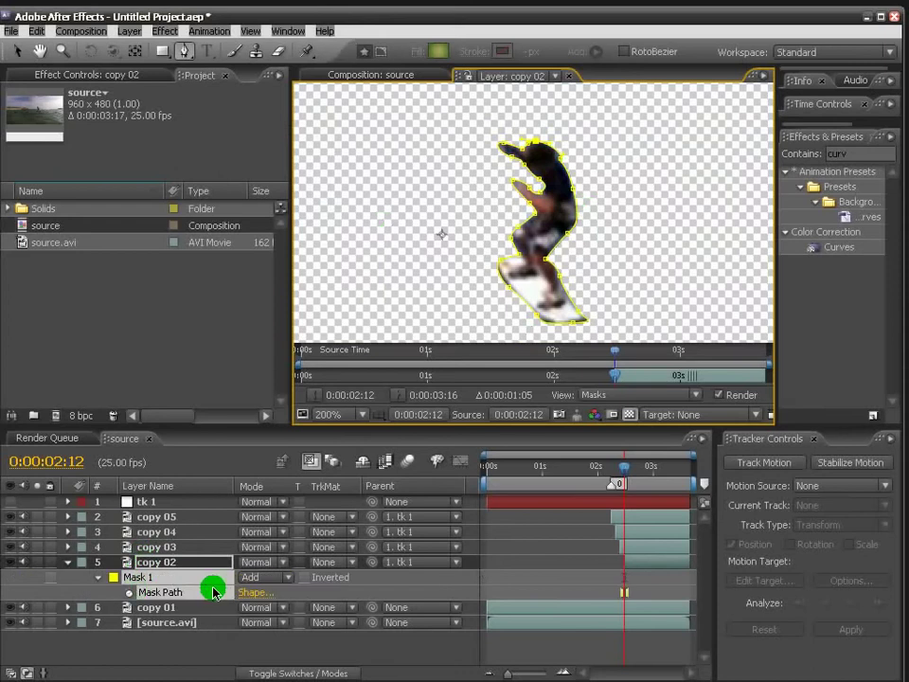
pyautogui.press('f')
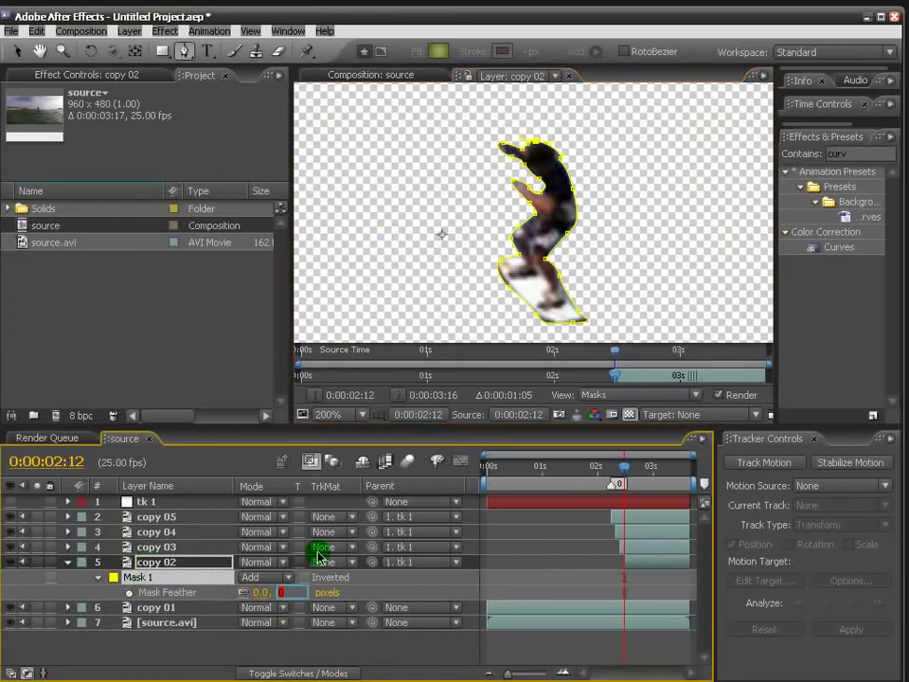
pyautogui.write('2')
pyautogui.press('Return')
pyautogui.click(69, 567)
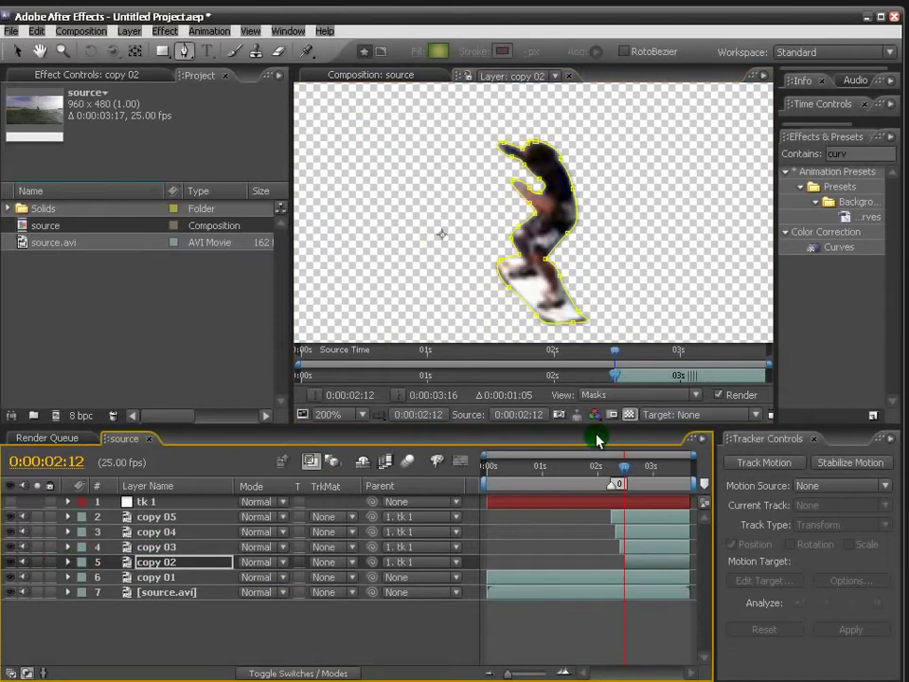
# Enable Time Remap on copy 01 and add a keyframe at the current frame.
pyautogui.click(362, 83)
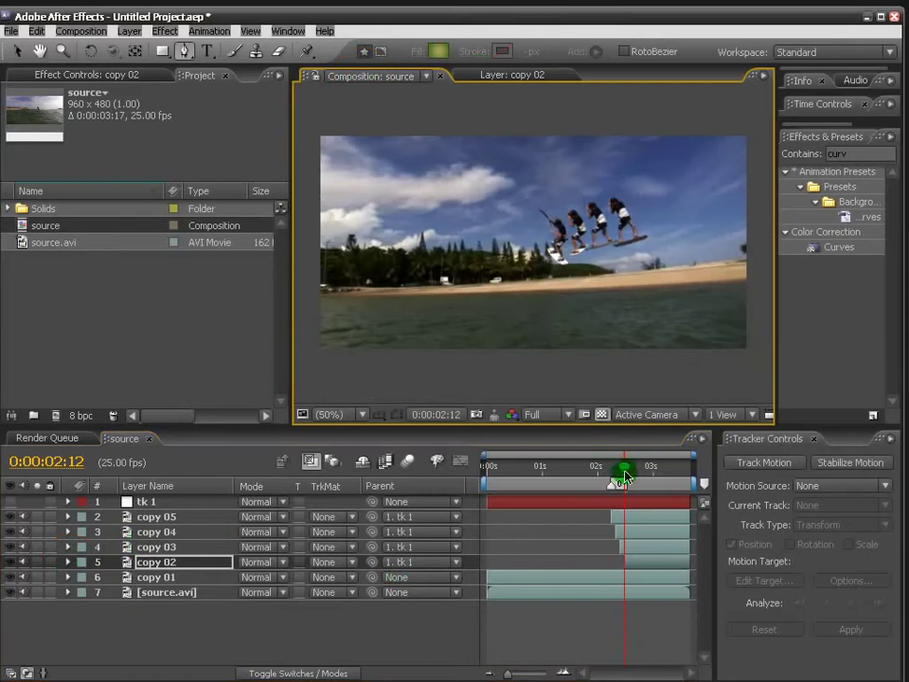
pyautogui.click(153, 577)
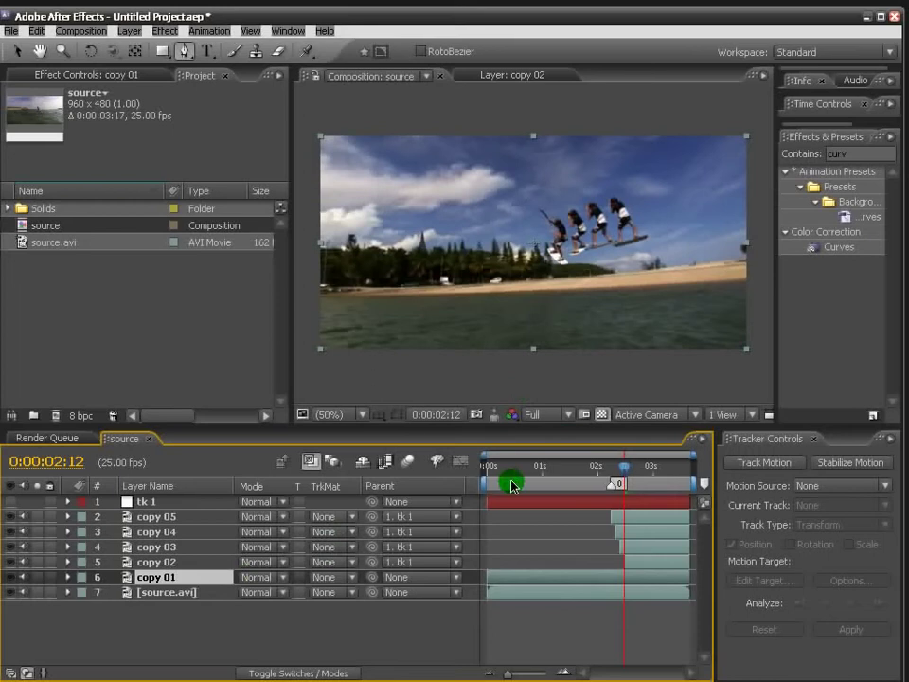
pyautogui.hotkey('ctrl', 'alt', 't')
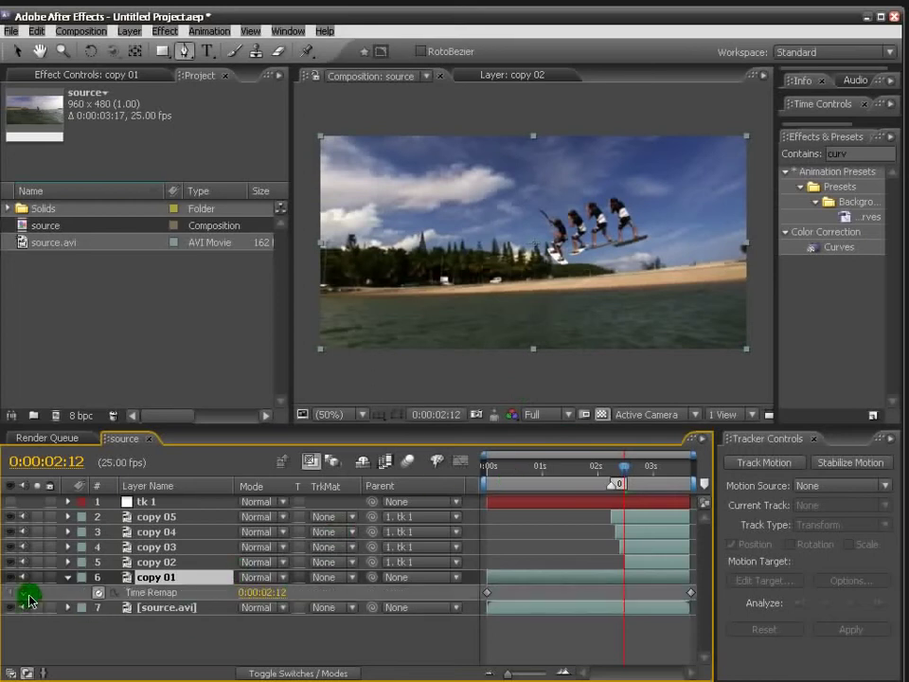
pyautogui.click(23, 592)
pyautogui.click(484, 582)
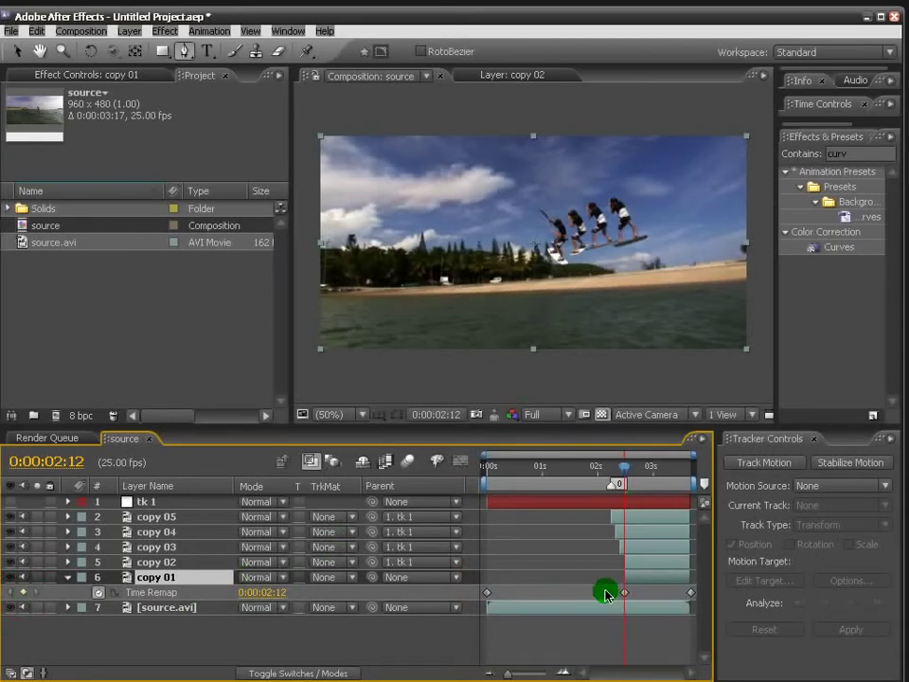
# Move the hold keyframe to 0:00:02:15, delete the end keyframe, and parent copy 01 to tk 1.
pyautogui.moveTo(606, 595)
pyautogui.mouseDown()
pyautogui.moveTo(630, 466)
pyautogui.moveTo(634, 471)
pyautogui.mouseUp()
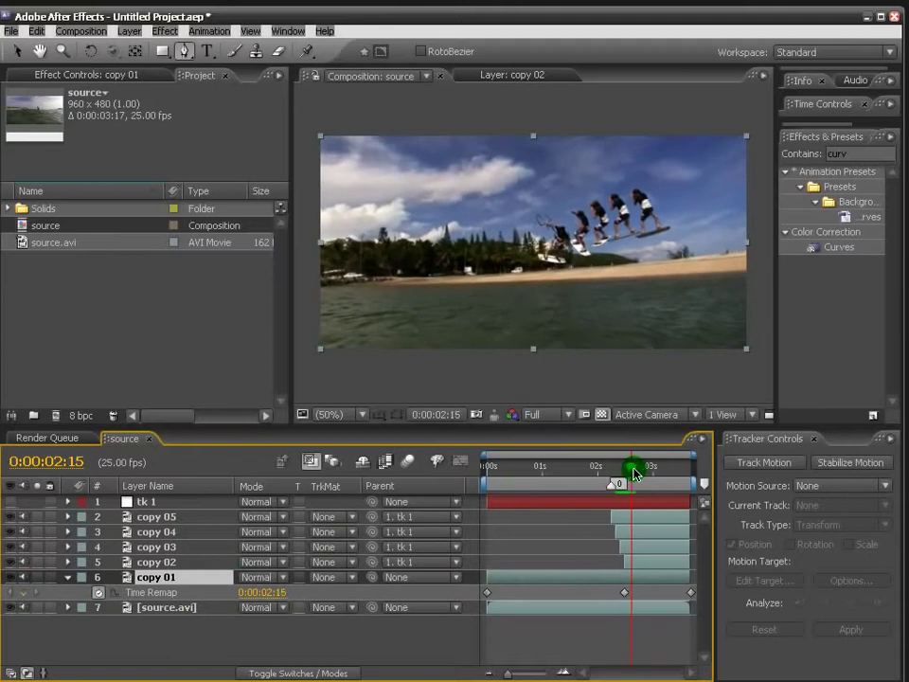
pyautogui.moveTo(635, 471); pyautogui.dragTo(631, 469)
pyautogui.click(625, 595)
pyautogui.click(623, 595)
pyautogui.moveTo(600, 593); pyautogui.dragTo(609, 596)
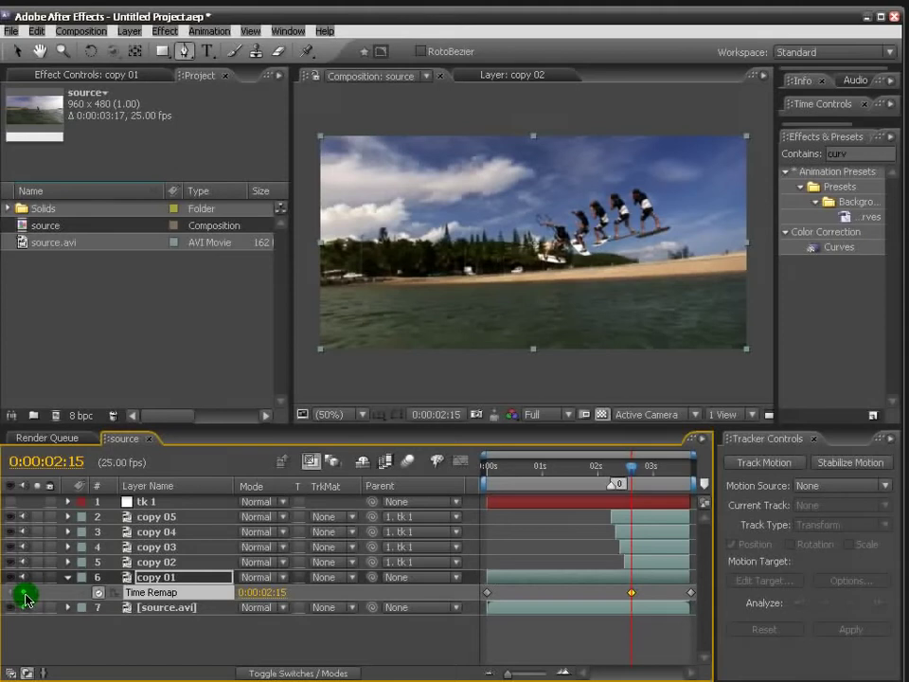
pyautogui.click(634, 601)
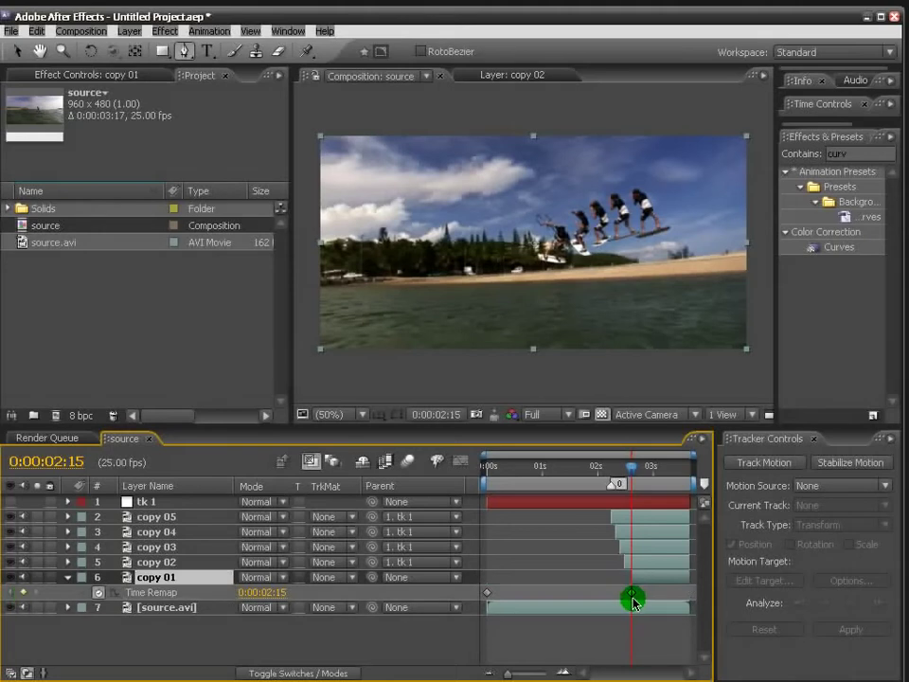
pyautogui.moveTo(370, 577)
pyautogui.mouseDown()
pyautogui.moveTo(219, 518)
pyautogui.moveTo(226, 507)
pyautogui.mouseUp()
# In copy 01's Layer panel, draw a Pen mask around the rider.
pyautogui.doubleClick(151, 579)
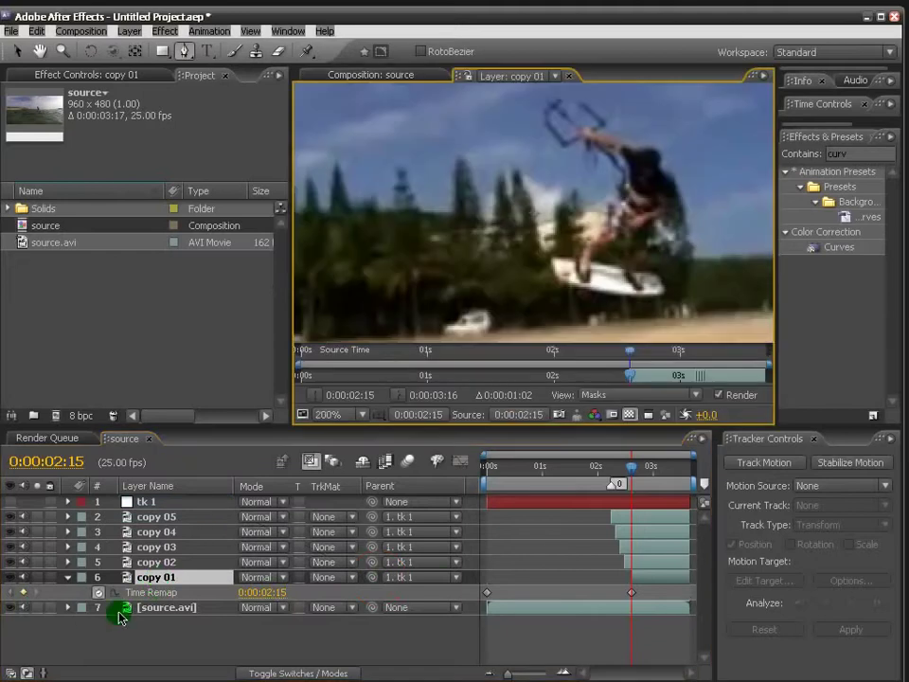
pyautogui.press('h')
pyautogui.moveTo(633, 265); pyautogui.dragTo(506, 233)
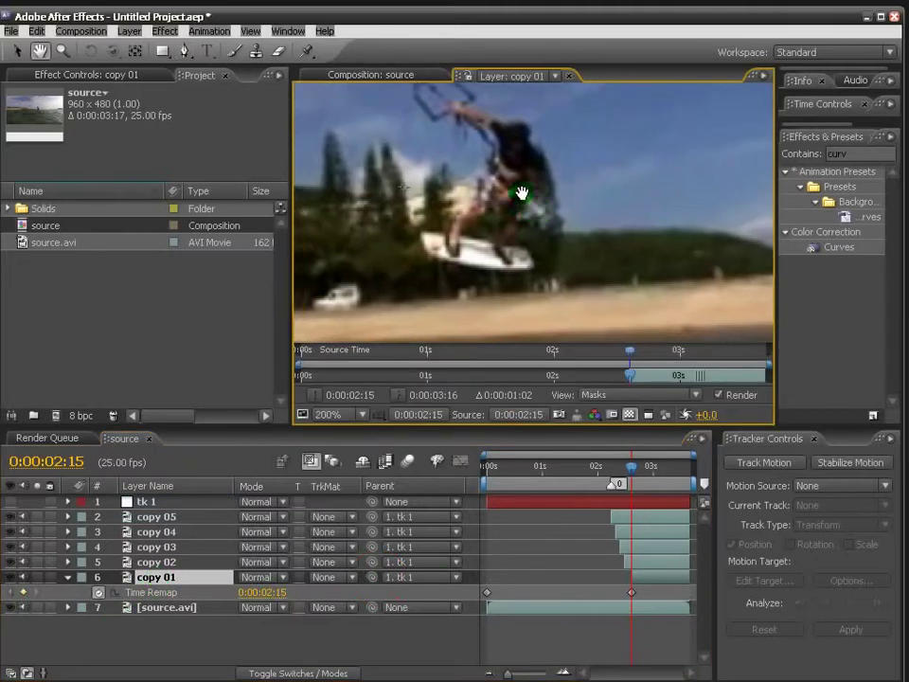
pyautogui.press('g')
pyautogui.click(492, 148)
pyautogui.click(475, 181)
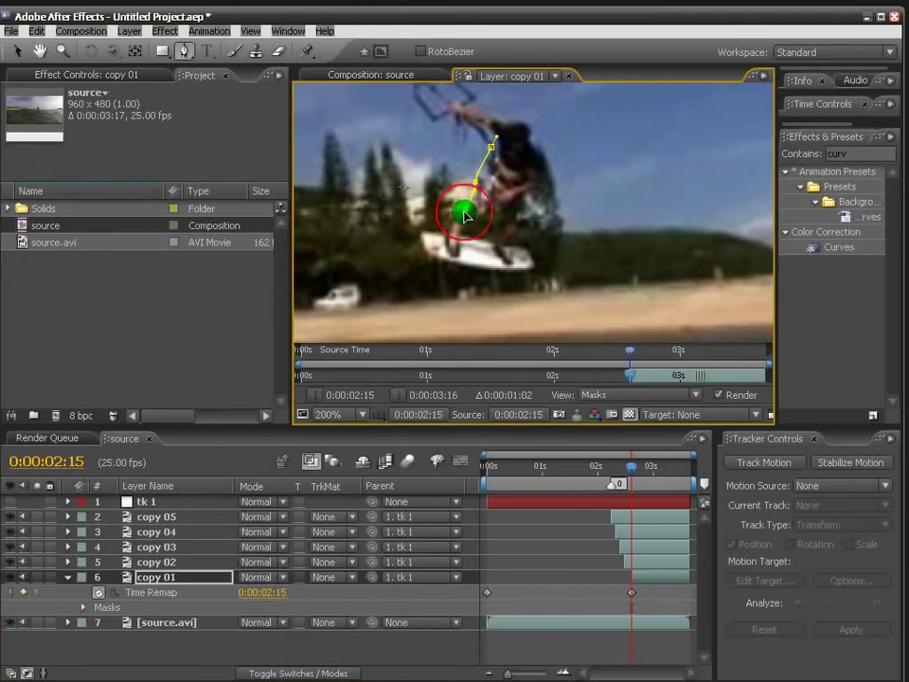
pyautogui.moveTo(465, 216)
pyautogui.mouseDown()
pyautogui.moveTo(415, 238)
pyautogui.moveTo(484, 272)
pyautogui.moveTo(533, 256)
pyautogui.moveTo(519, 225)
pyautogui.moveTo(572, 174)
pyautogui.moveTo(580, 183)
pyautogui.moveTo(516, 124)
pyautogui.moveTo(464, 119)
pyautogui.moveTo(492, 140)
pyautogui.moveTo(487, 146)
pyautogui.mouseUp()
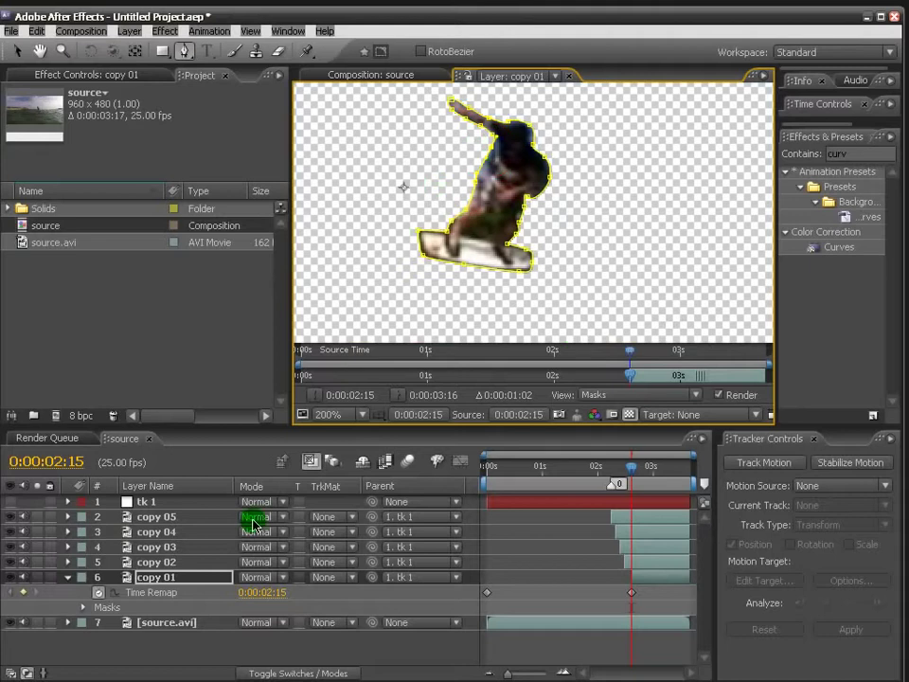
# Set copy 01's mask feather to 2 pixels and return to the full composition.
pyautogui.press('m')
pyautogui.press('f')
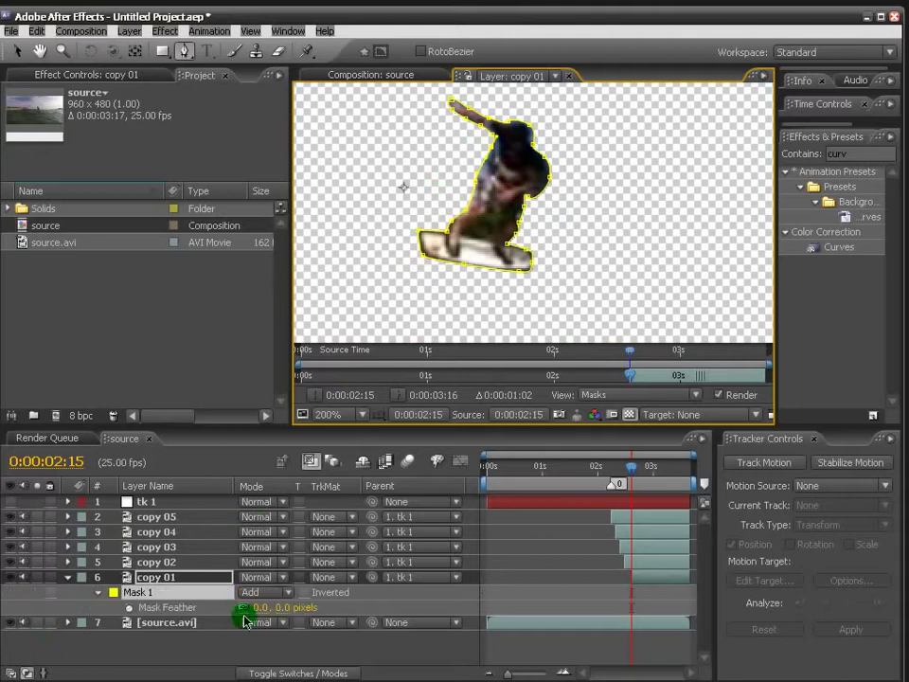
pyautogui.click(281, 605)
pyautogui.write('2')
pyautogui.press('Return')
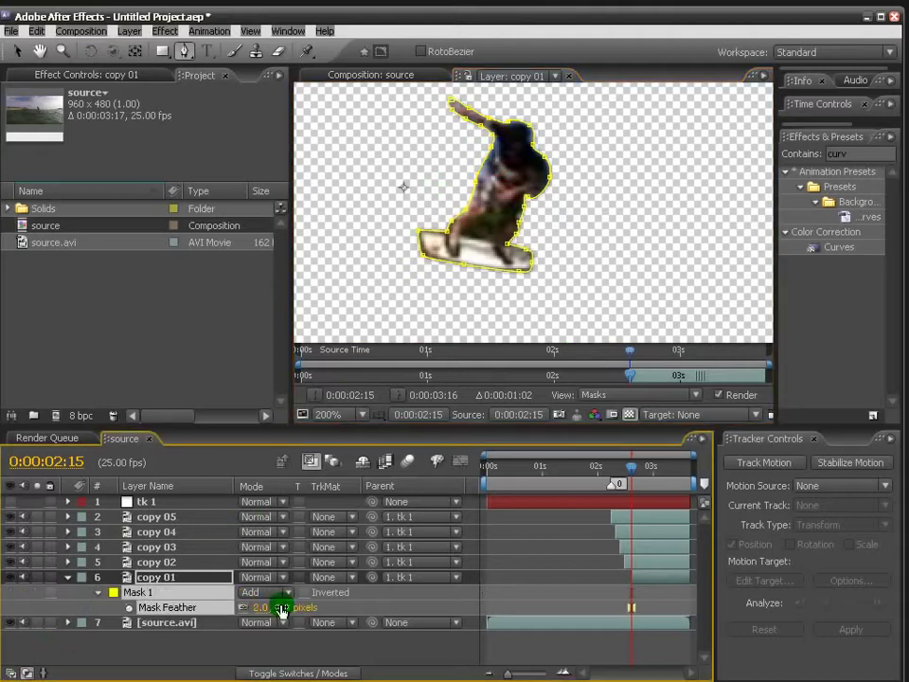
pyautogui.click(67, 577)
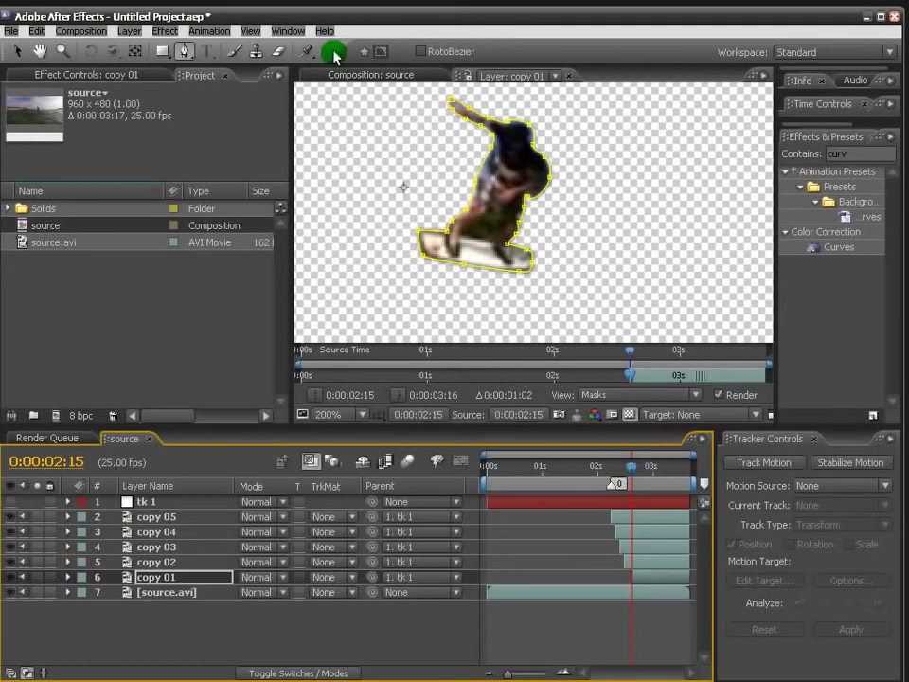
pyautogui.click(371, 76)
# Apply Gaussian Blur to copies 05 through 01 with Blurriness 2.9, then deselect them.
pyautogui.moveTo(631, 469)
pyautogui.mouseDown()
pyautogui.moveTo(645, 475)
pyautogui.moveTo(637, 473)
pyautogui.mouseUp()
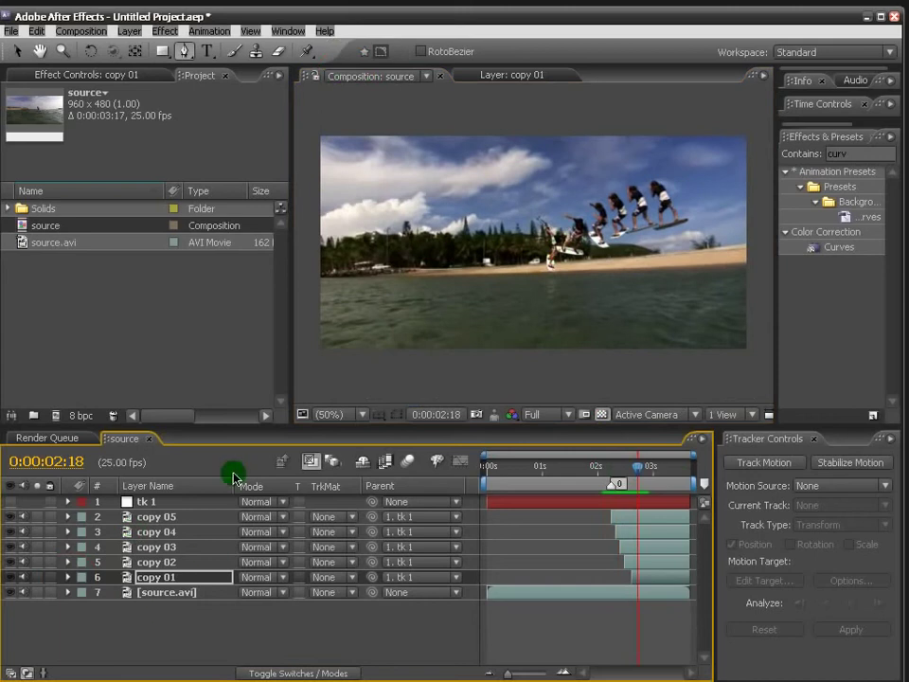
pyautogui.click(195, 337)
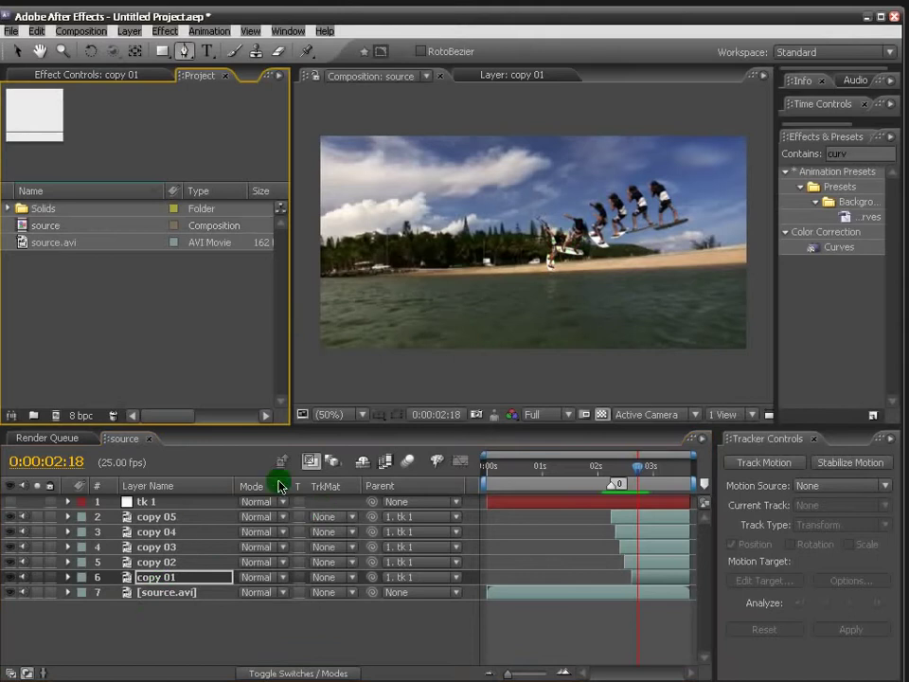
pyautogui.click(171, 518)
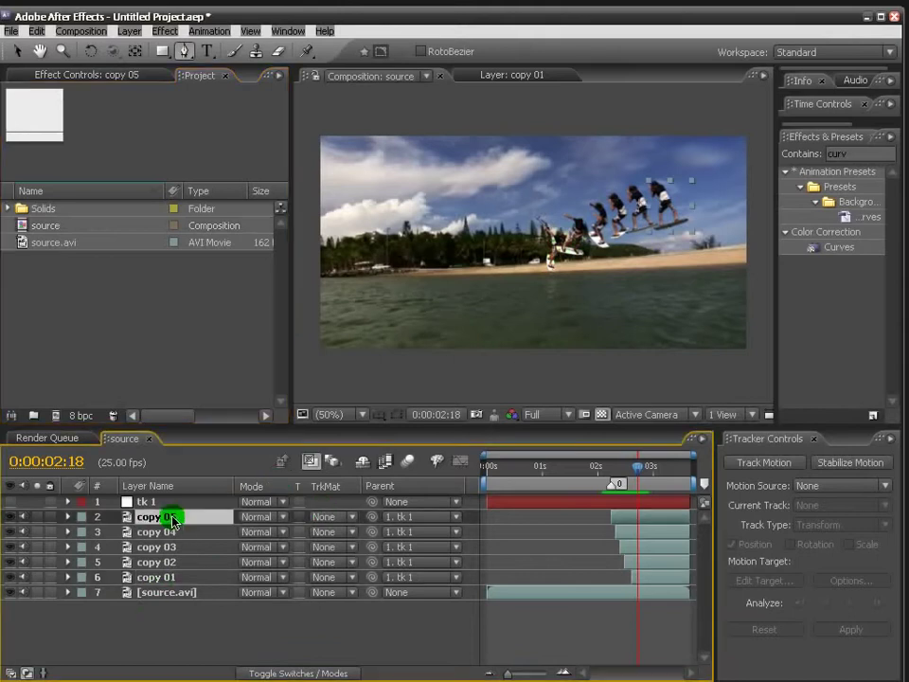
pyautogui.keyDown('shift'); pyautogui.click(170, 585); pyautogui.keyUp('shift')
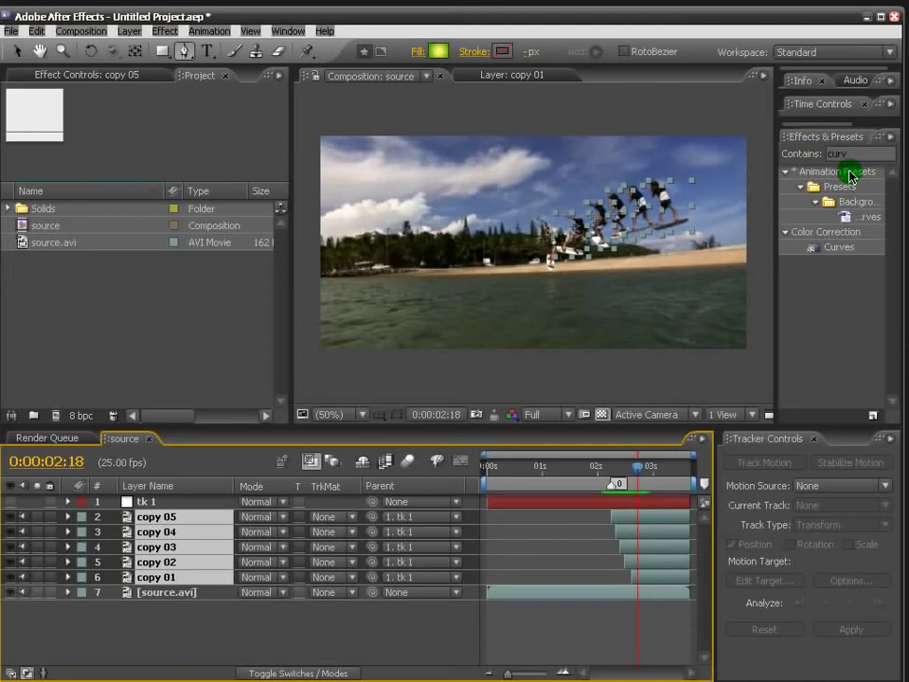
pyautogui.doubleClick(833, 152)
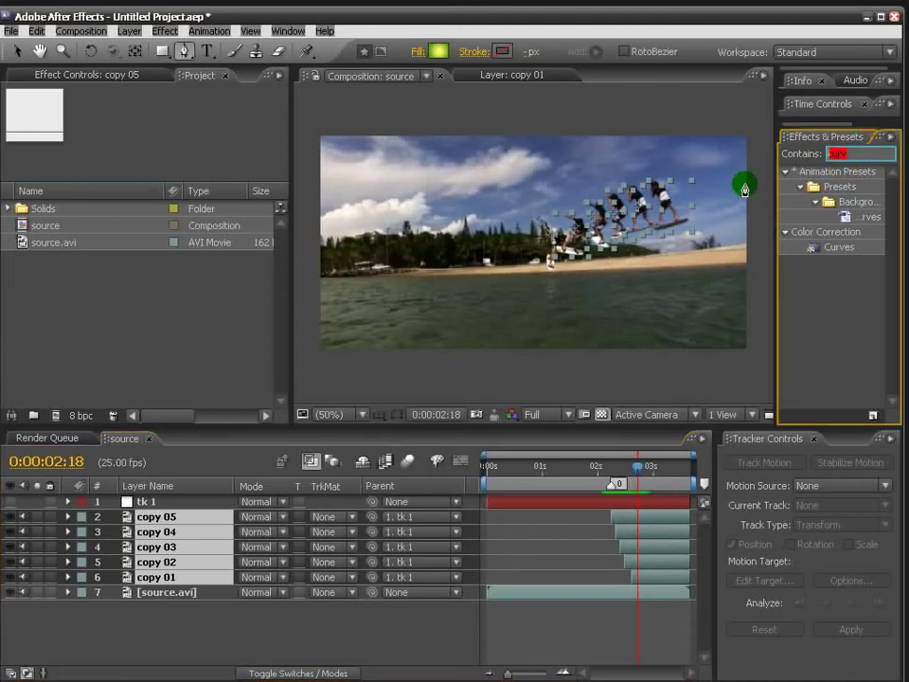
pyautogui.write('gau')
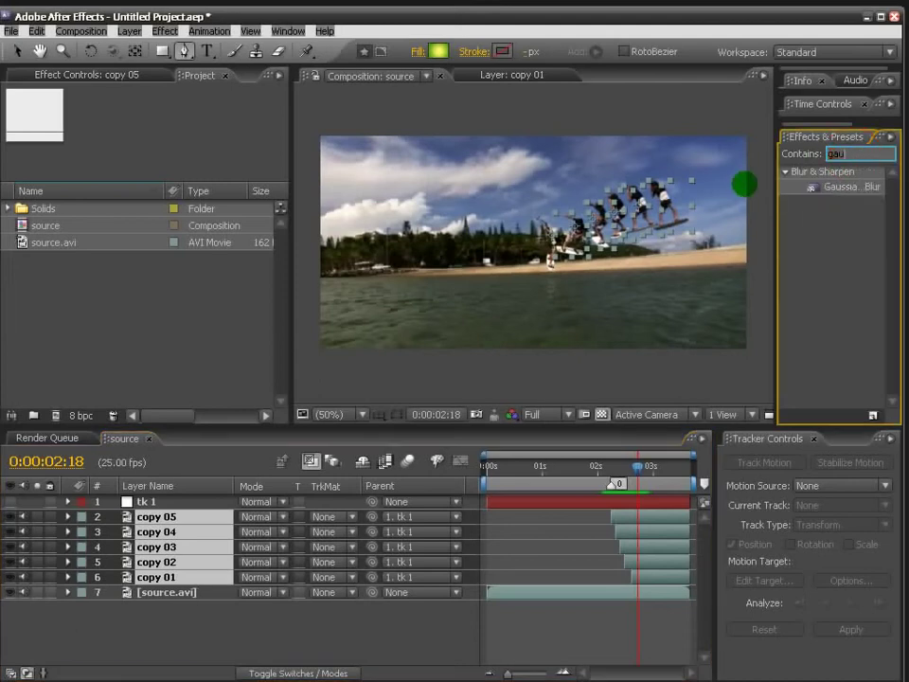
pyautogui.doubleClick(833, 187)
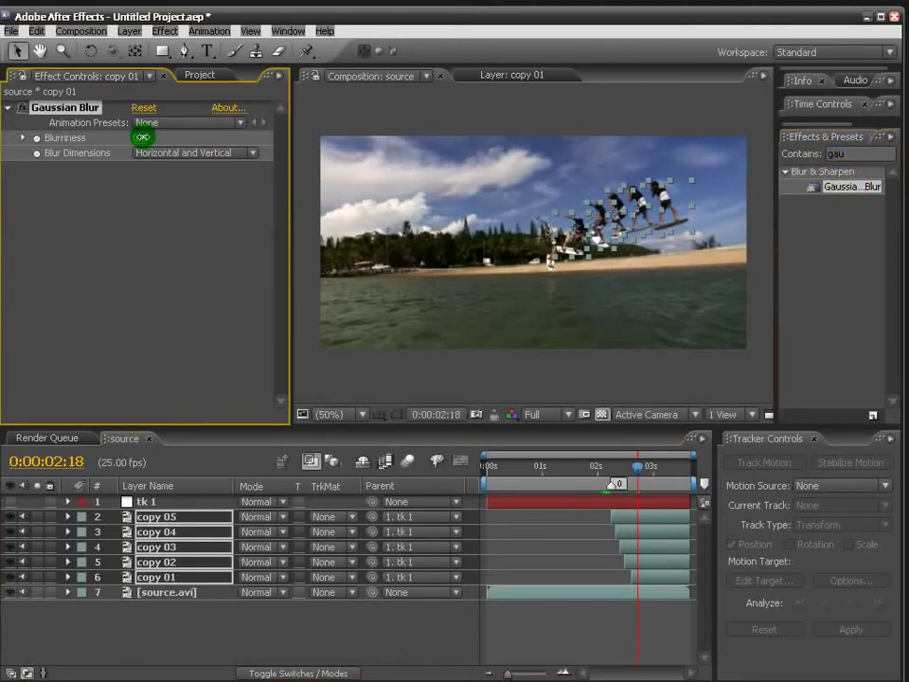
pyautogui.moveTo(165, 137)
pyautogui.mouseDown()
pyautogui.moveTo(157, 138)
pyautogui.moveTo(170, 139)
pyautogui.mouseUp()
pyautogui.click(130, 632)
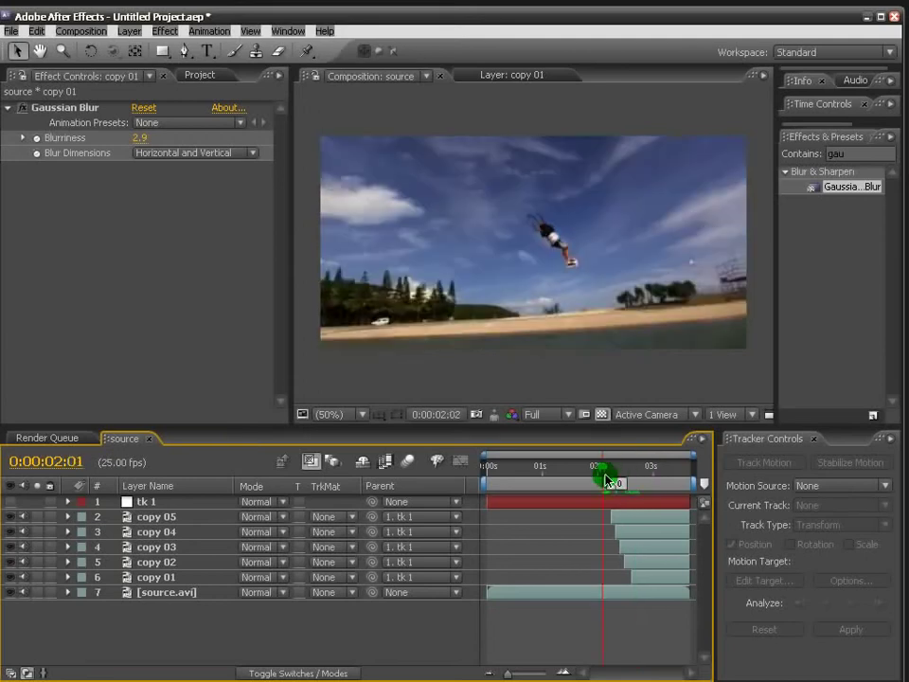
# Find 'bri' in Effects & Presets and apply Brightness & Contrast to copy 05.
pyautogui.moveTo(641, 476); pyautogui.dragTo(620, 476)
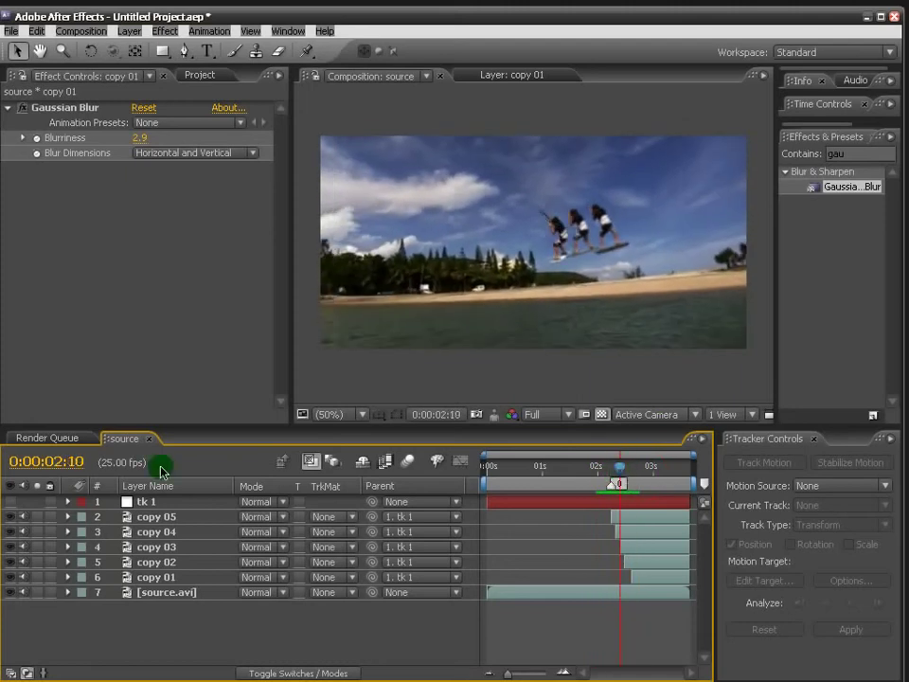
pyautogui.click(154, 517)
pyautogui.moveTo(620, 474); pyautogui.dragTo(611, 475)
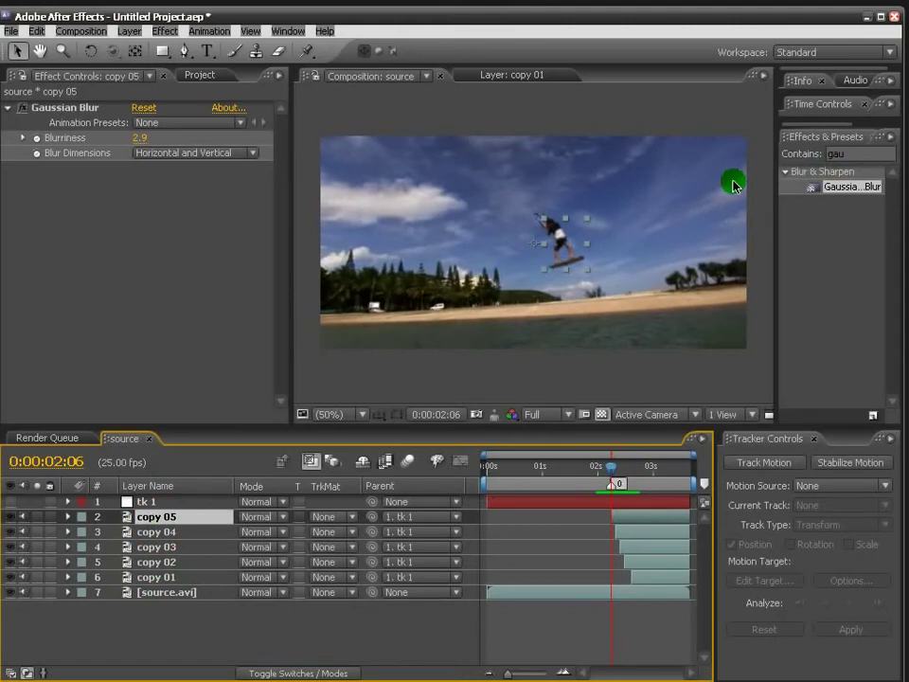
pyautogui.click(846, 154)
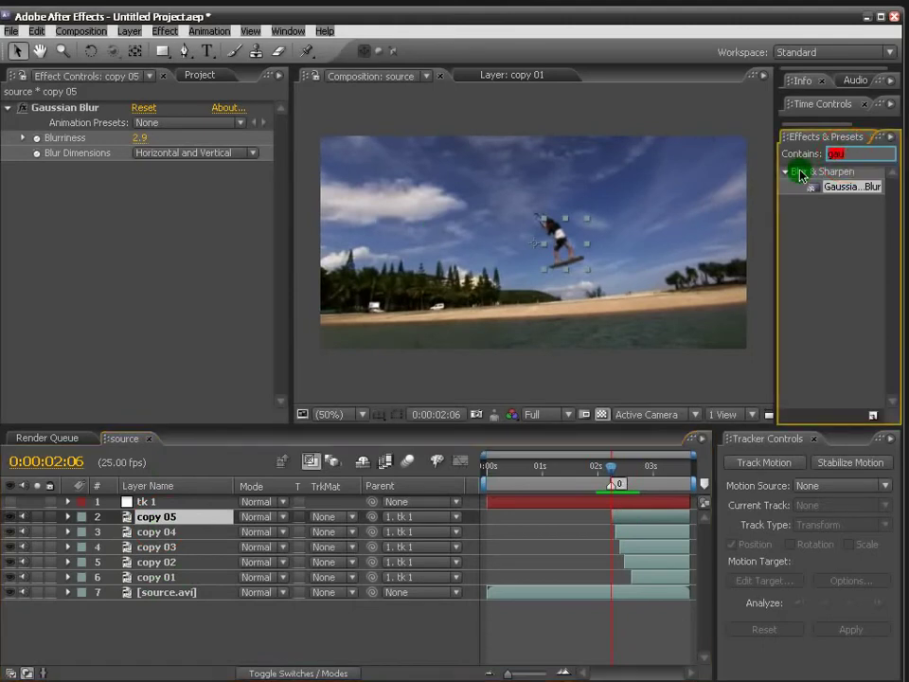
pyautogui.write('bri')
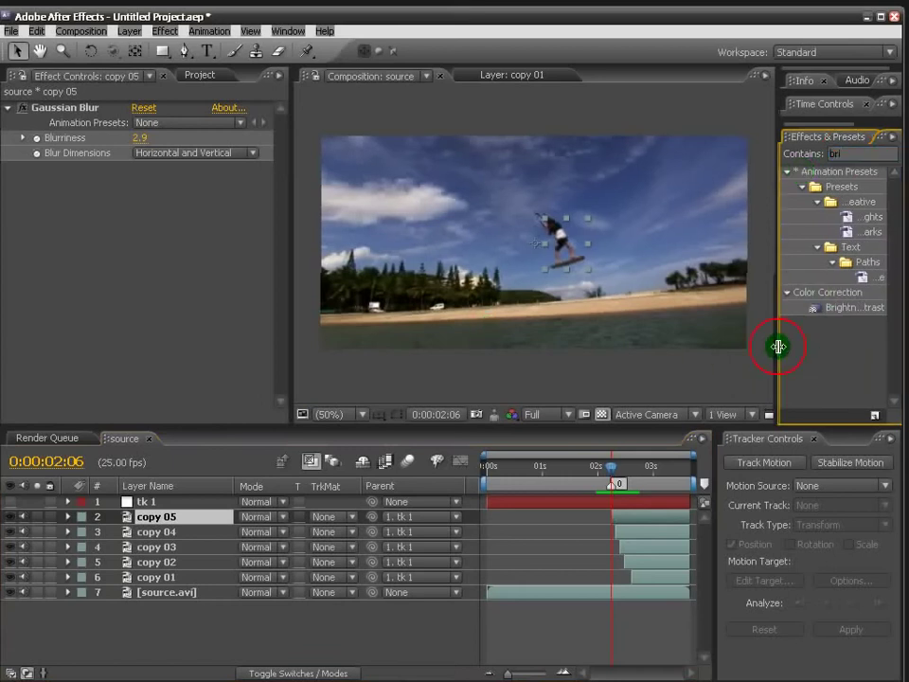
pyautogui.moveTo(780, 350); pyautogui.dragTo(723, 347)
pyautogui.click(793, 308)
pyautogui.moveTo(792, 312)
pyautogui.mouseDown()
pyautogui.moveTo(176, 493)
pyautogui.moveTo(169, 519)
pyautogui.mouseUp()
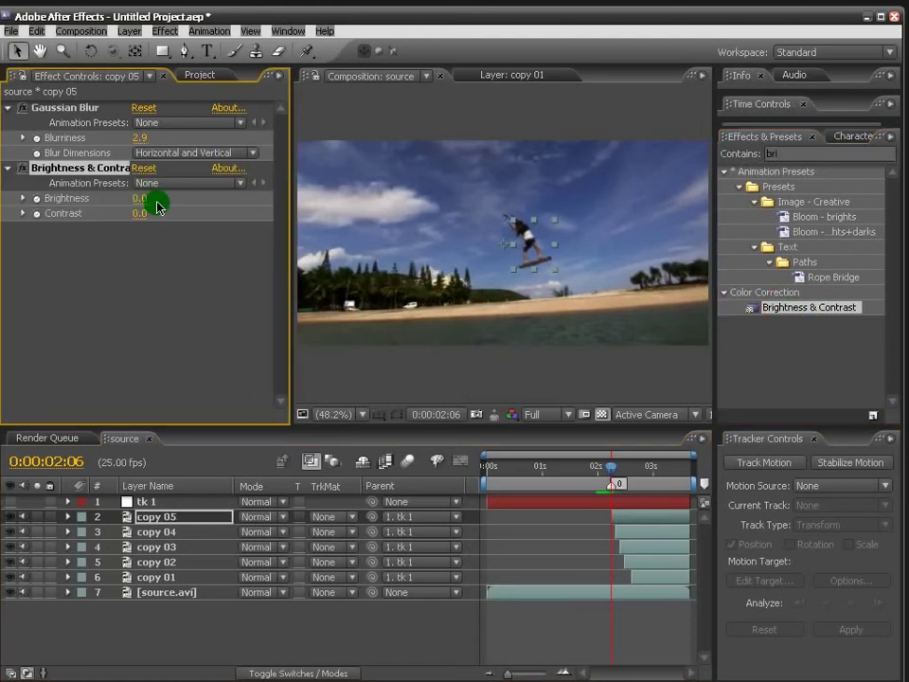
# Raise copy 05's Brightness to 100 while previewing its first frames.
pyautogui.moveTo(143, 200); pyautogui.dragTo(158, 196)
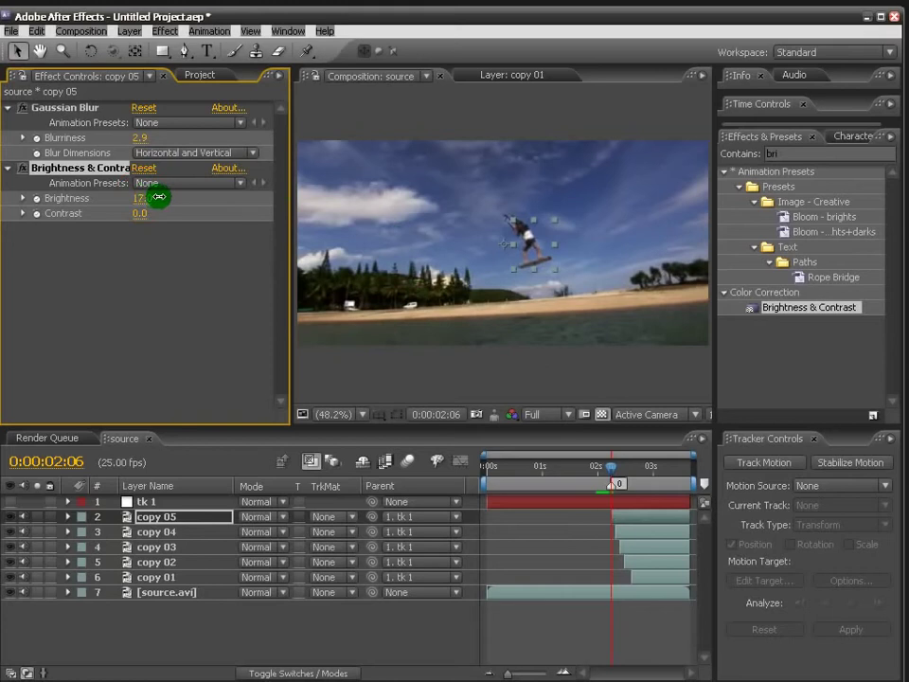
pyautogui.moveTo(611, 473); pyautogui.dragTo(640, 474)
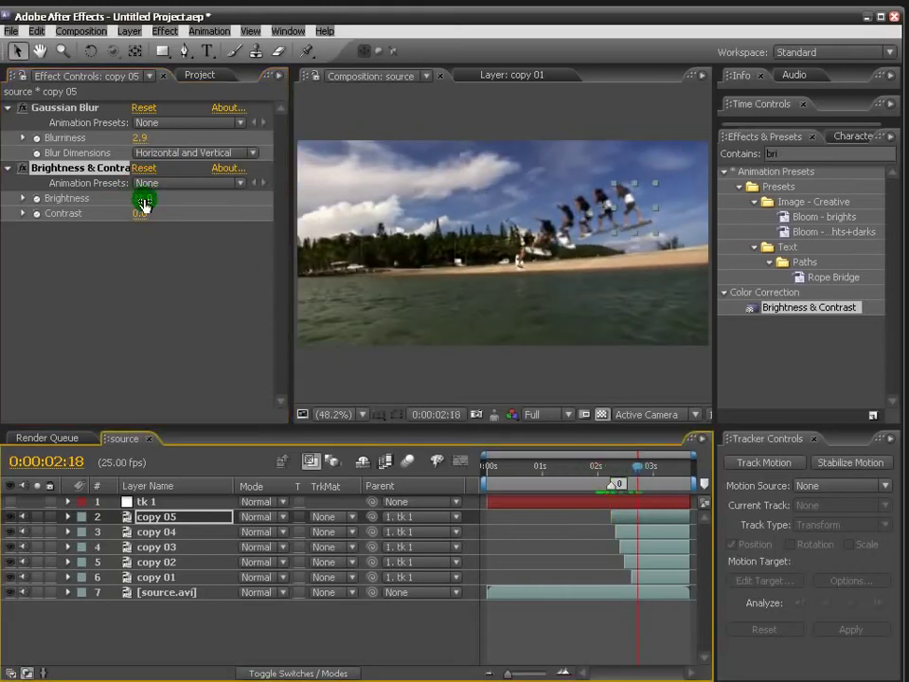
pyautogui.moveTo(143, 203); pyautogui.dragTo(154, 198)
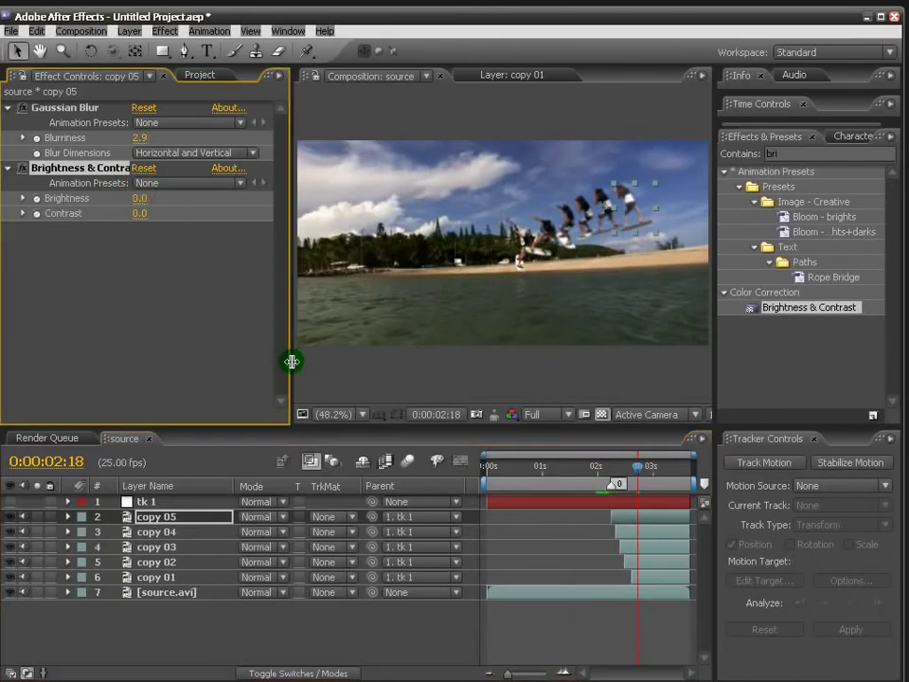
pyautogui.press('i')
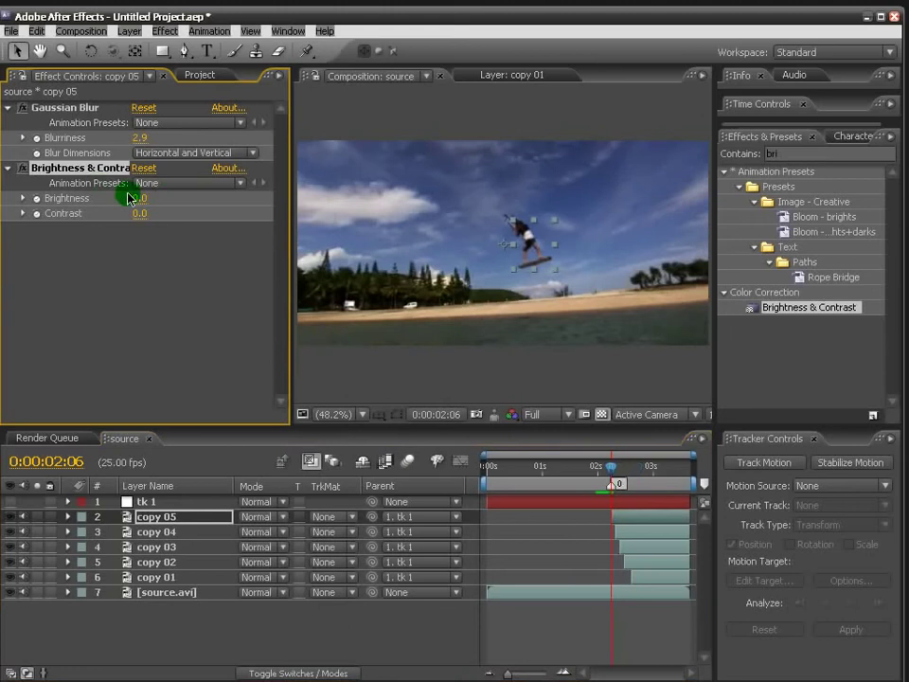
pyautogui.moveTo(128, 197); pyautogui.dragTo(201, 197)
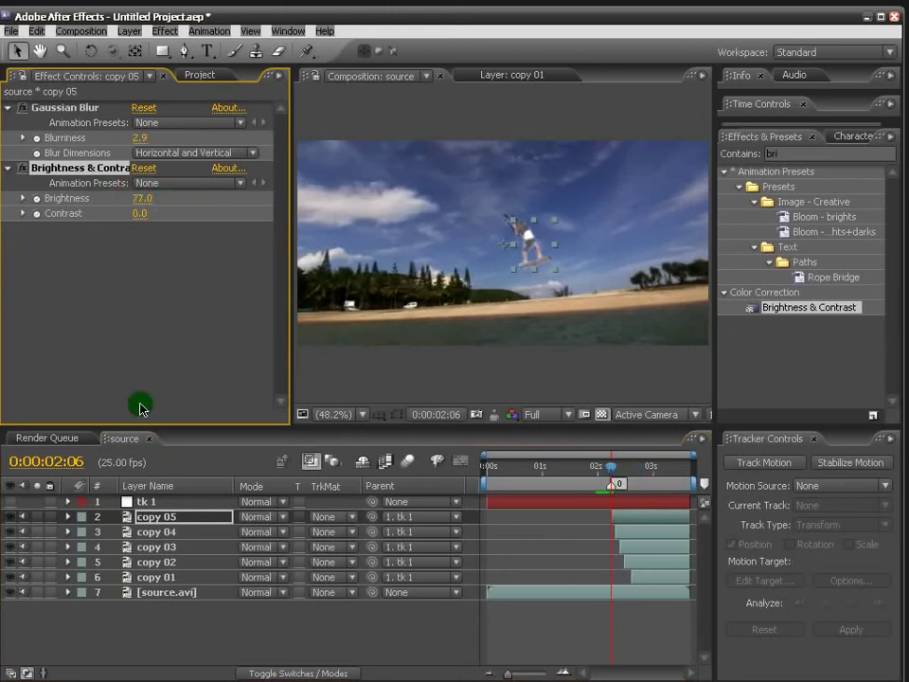
pyautogui.moveTo(142, 199); pyautogui.dragTo(160, 197)
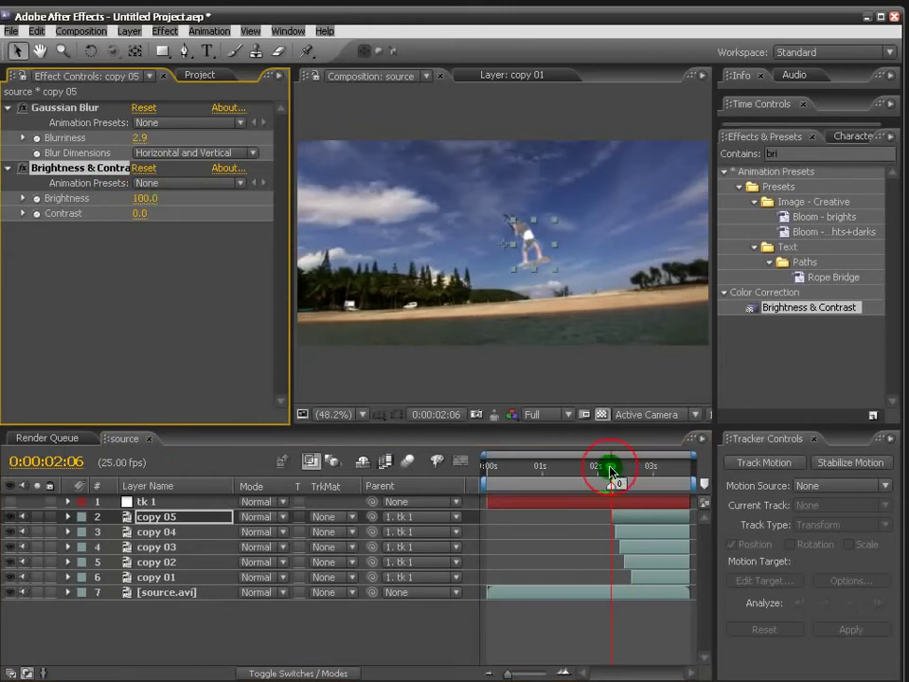
pyautogui.moveTo(611, 471); pyautogui.dragTo(613, 471)
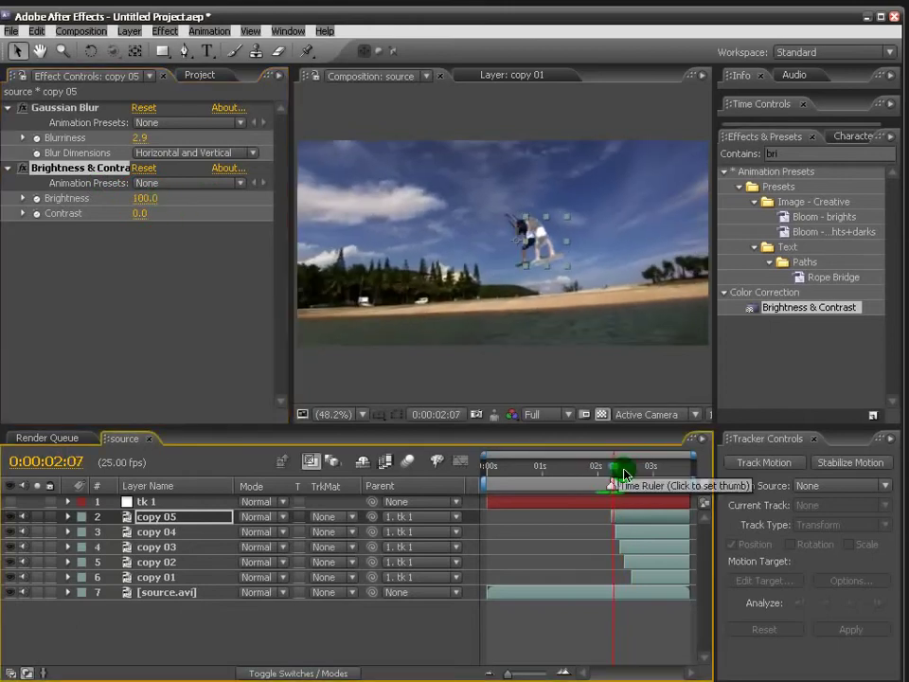
# Keyframe copy 05's Brightness at 0 on frame 0:00:02:08.
pyautogui.click(616, 472)
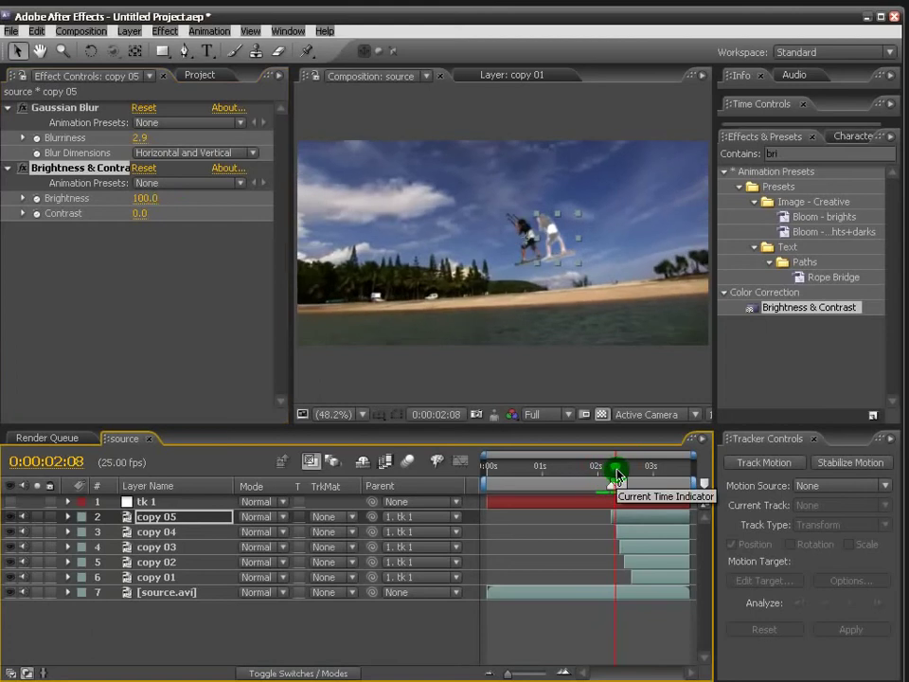
pyautogui.click(144, 198)
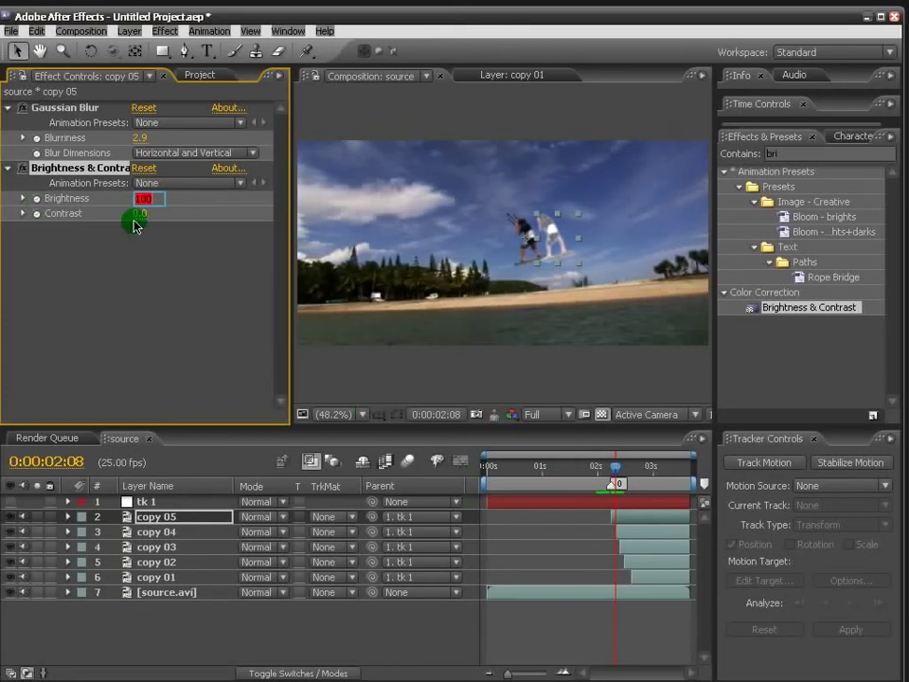
pyautogui.click(36, 199)
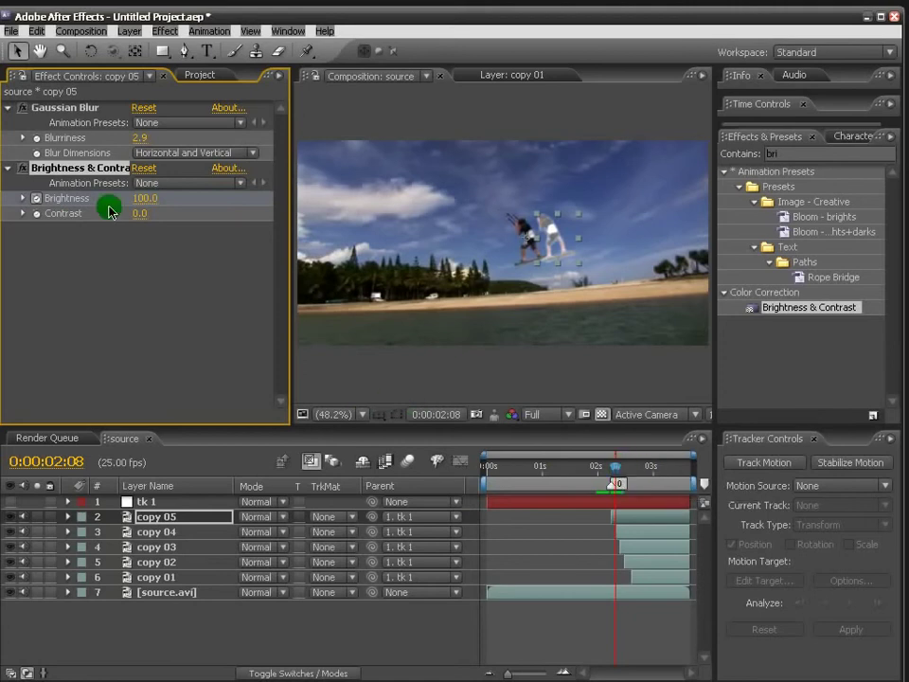
pyautogui.click(140, 198)
pyautogui.write('0')
pyautogui.press('Return')
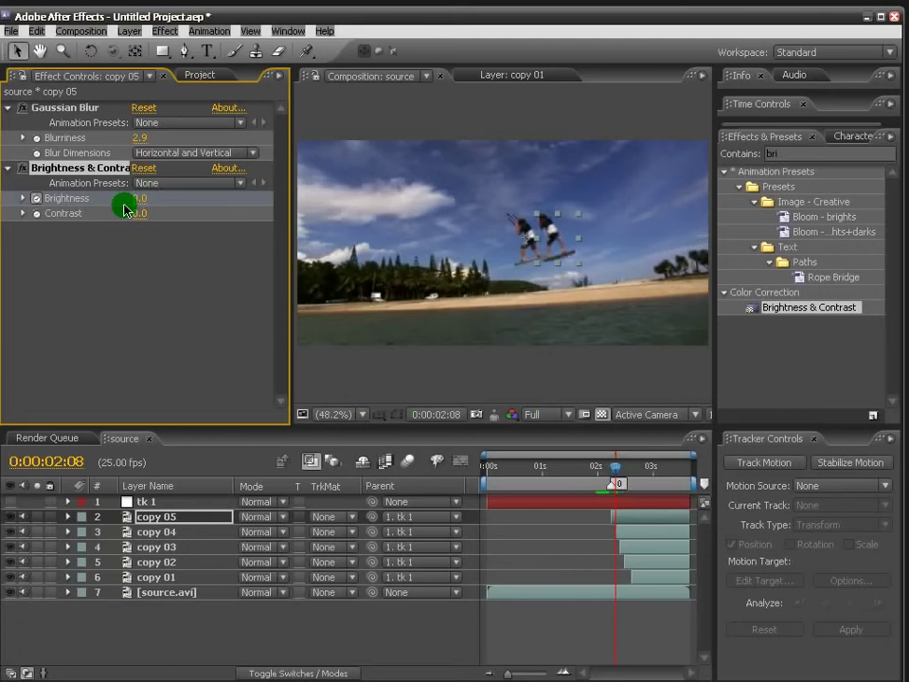
# Set Brightness to 100 at 0:00:02:06 and preview copy 05's flash.
pyautogui.moveTo(616, 471)
pyautogui.mouseDown()
pyautogui.moveTo(617, 479)
pyautogui.moveTo(611, 471)
pyautogui.mouseUp()
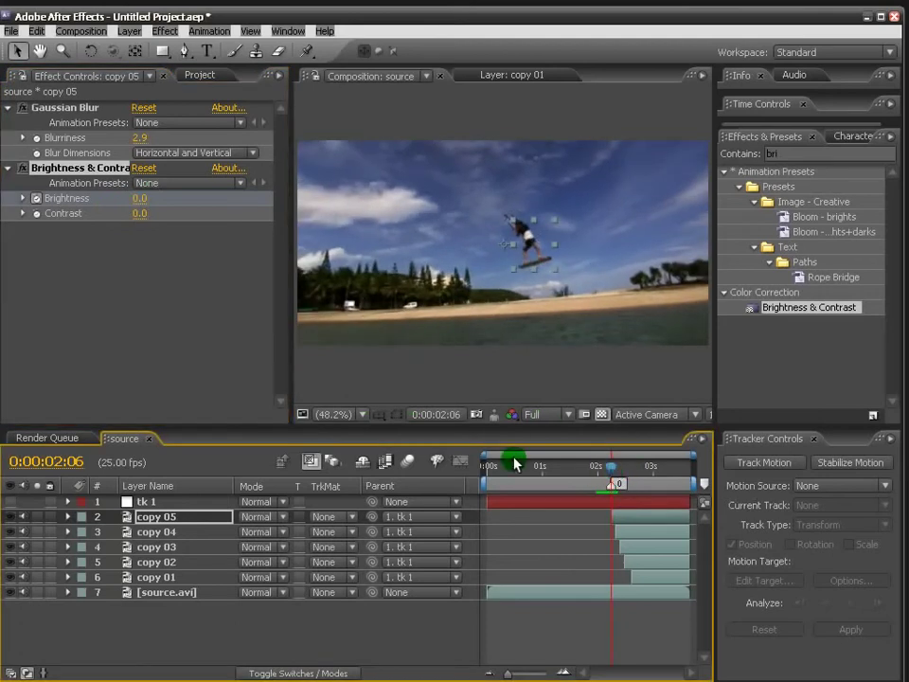
pyautogui.click(137, 199)
pyautogui.write('120')
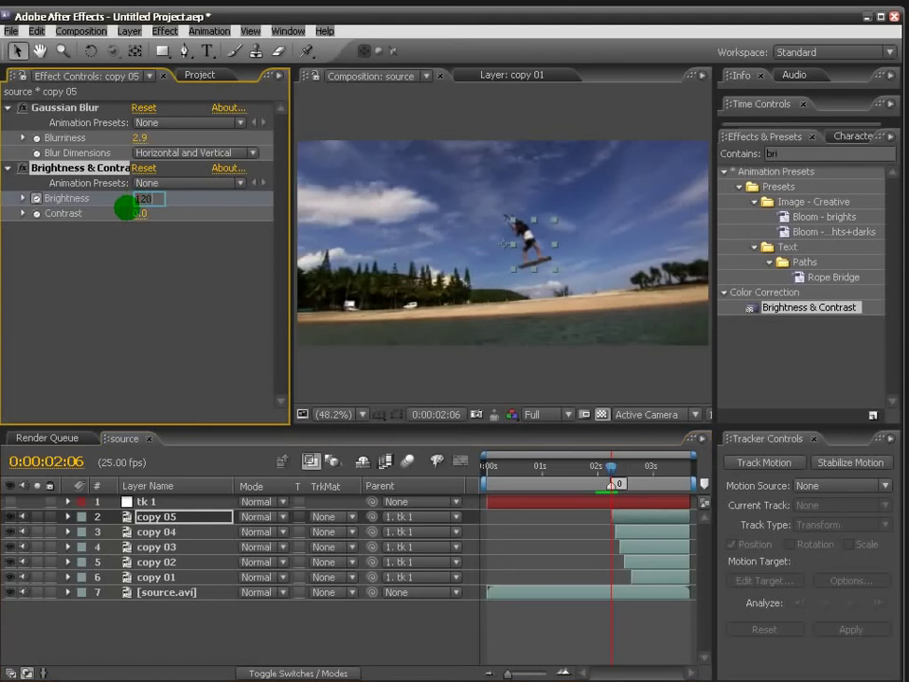
pyautogui.click(125, 208)
pyautogui.moveTo(613, 473); pyautogui.dragTo(609, 474)
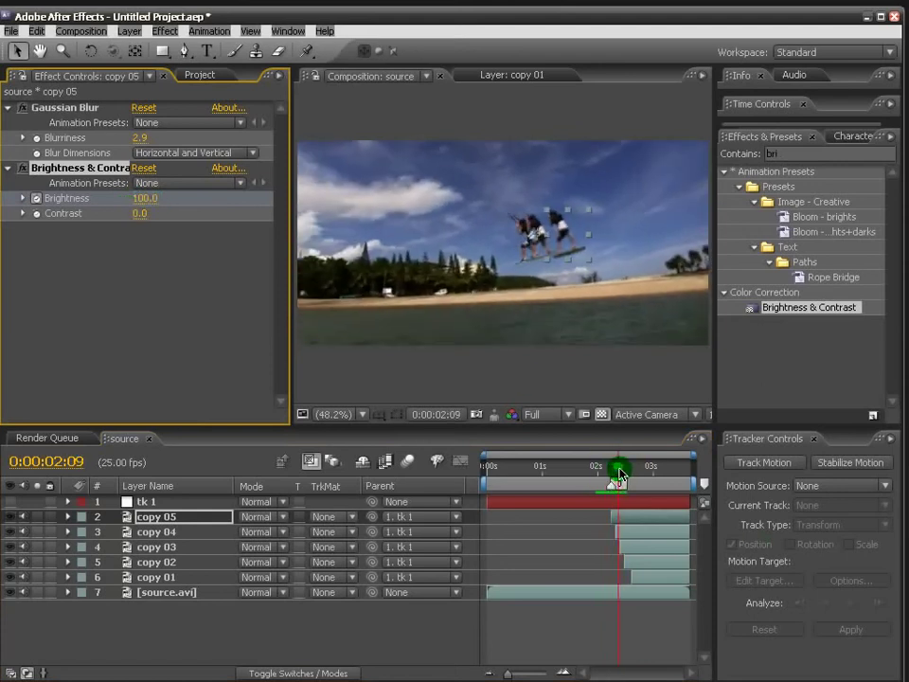
pyautogui.moveTo(609, 474); pyautogui.dragTo(610, 473)
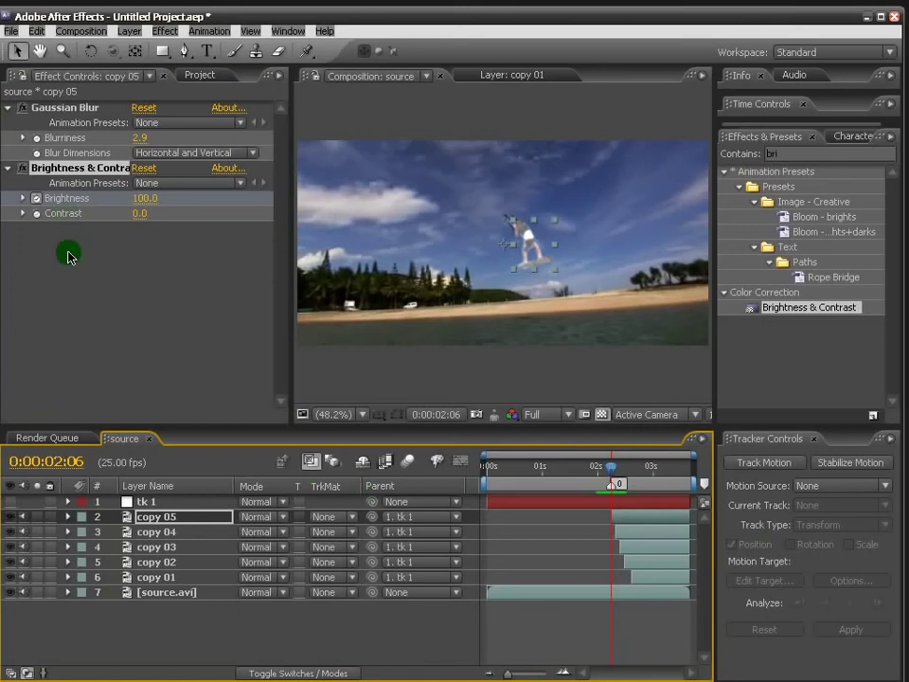
pyautogui.click(80, 168)
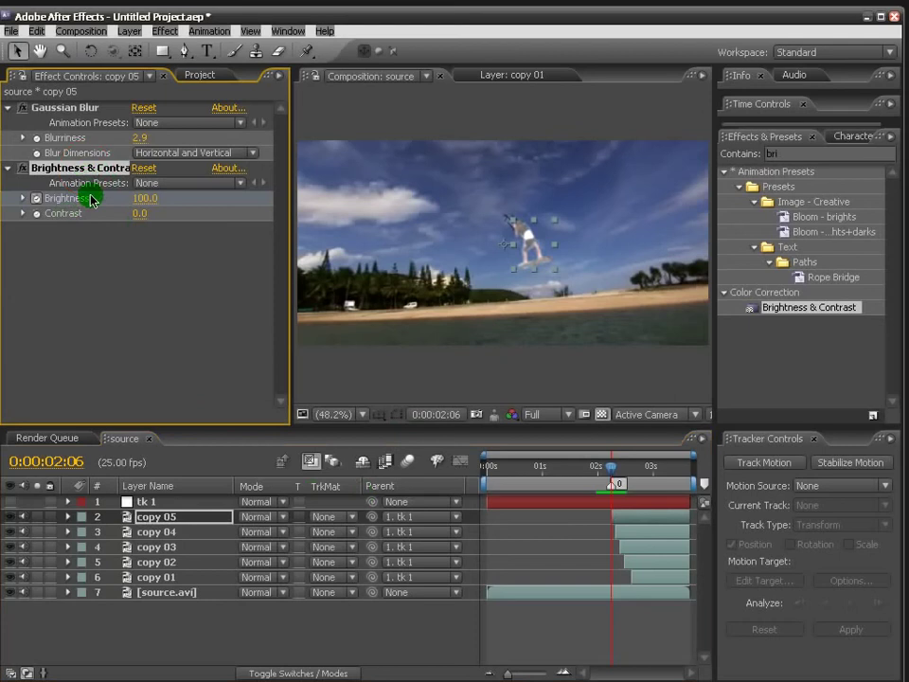
pyautogui.moveTo(153, 536); pyautogui.dragTo(159, 579)
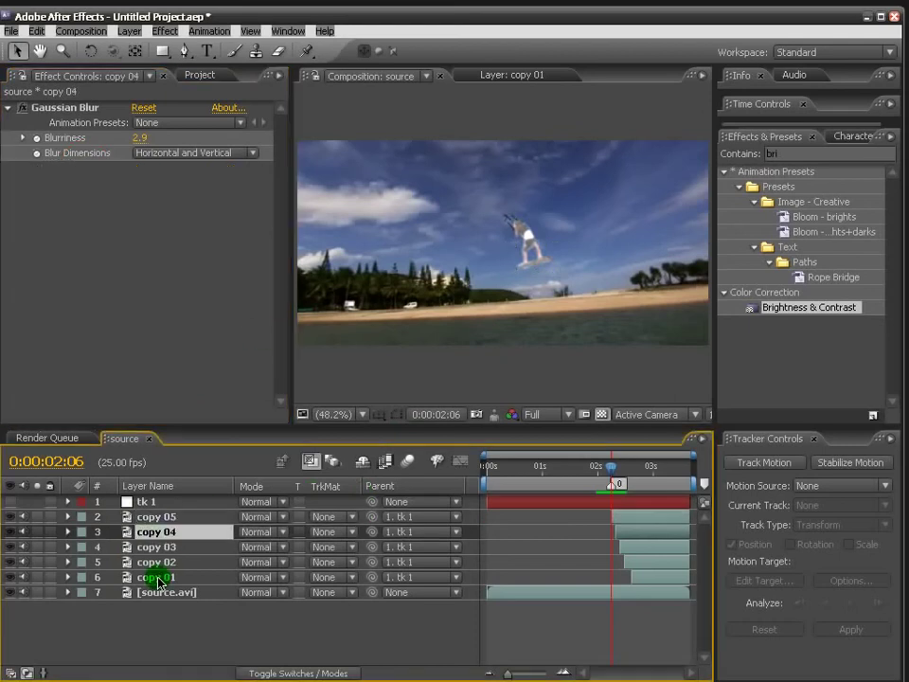
# Paste copy 05's keyframed Brightness & Contrast onto copies 04 through 01 and preview the sequence.
pyautogui.keyDown('shift'); pyautogui.click(158, 580); pyautogui.keyUp('shift')
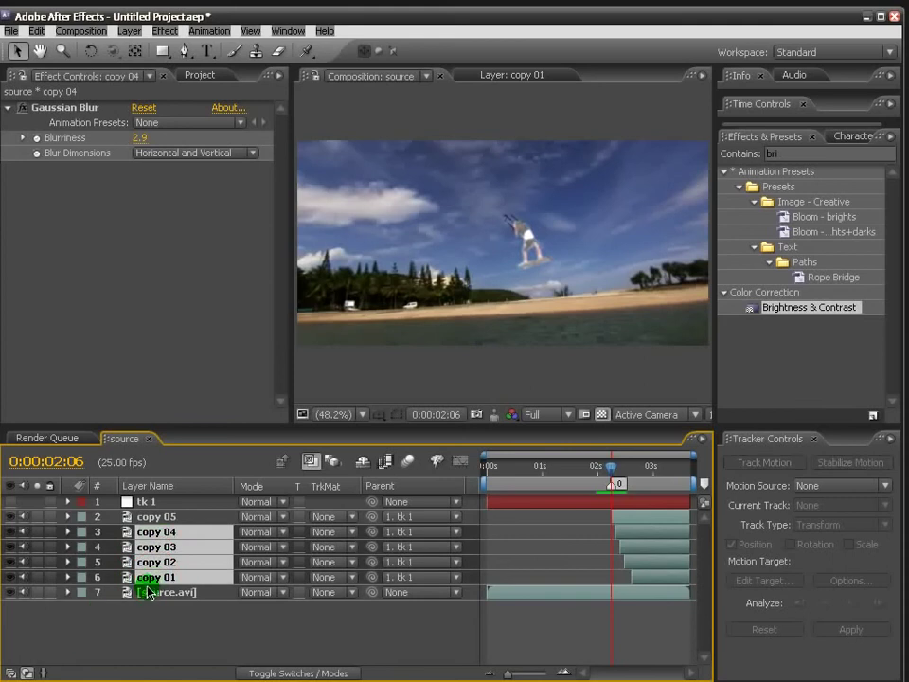
pyautogui.hotkey('ctrl', 'alt', 'shift', 'e')
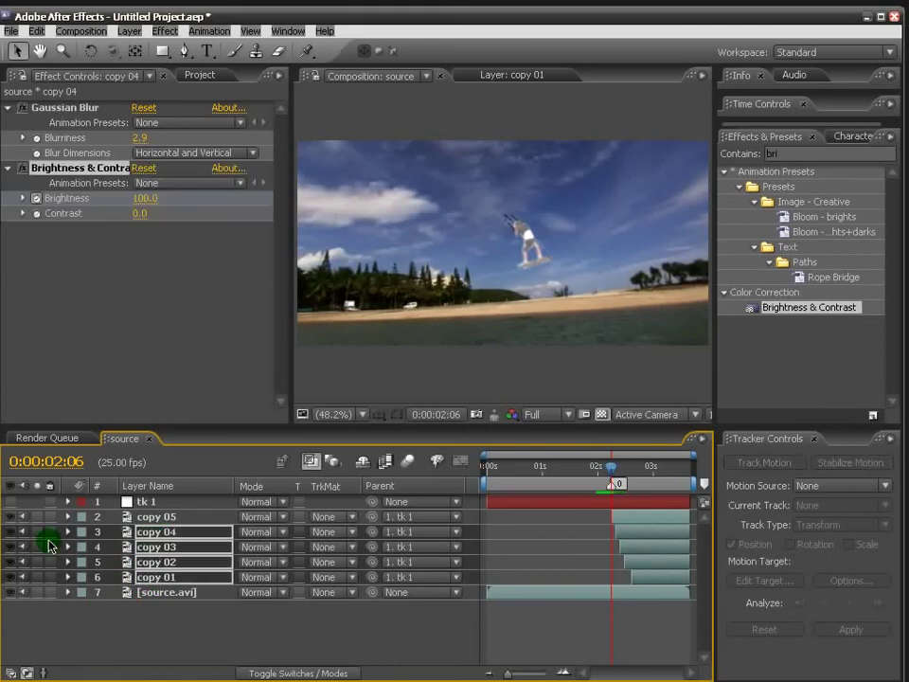
pyautogui.click(172, 645)
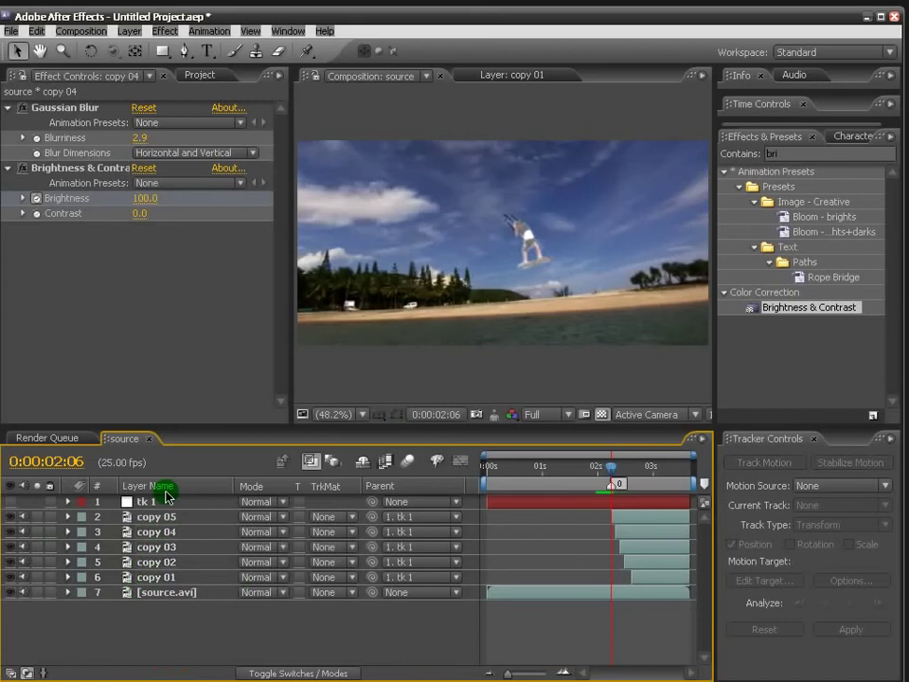
pyautogui.click(146, 531)
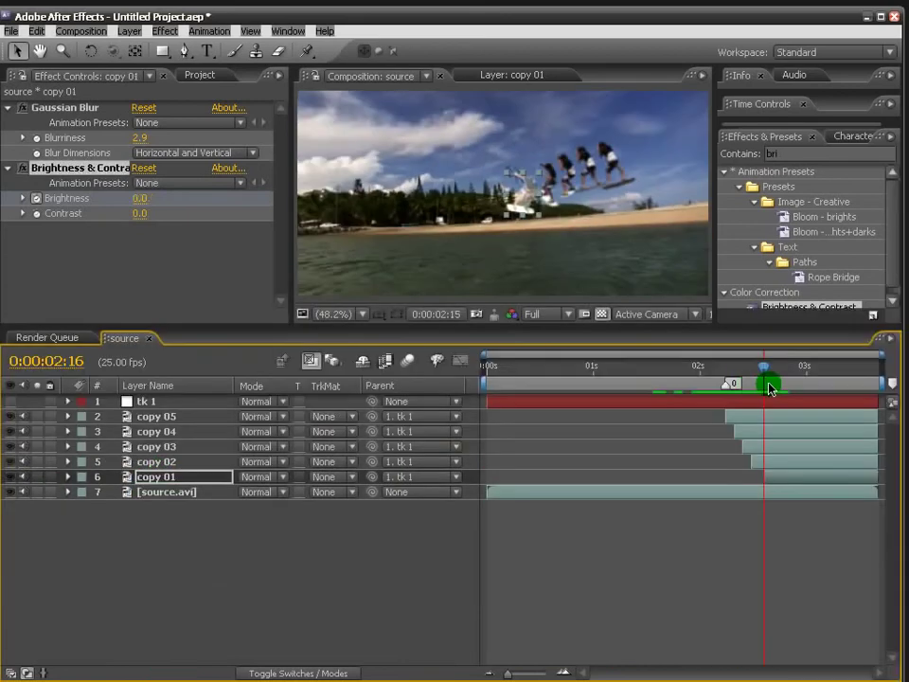
pyautogui.moveTo(767, 383)
pyautogui.mouseDown()
pyautogui.moveTo(722, 392)
pyautogui.moveTo(793, 385)
pyautogui.moveTo(721, 386)
pyautogui.moveTo(803, 392)
pyautogui.moveTo(714, 389)
pyautogui.moveTo(776, 390)
pyautogui.moveTo(717, 398)
pyautogui.moveTo(794, 395)
pyautogui.mouseUp()
pyautogui.click(278, 548)
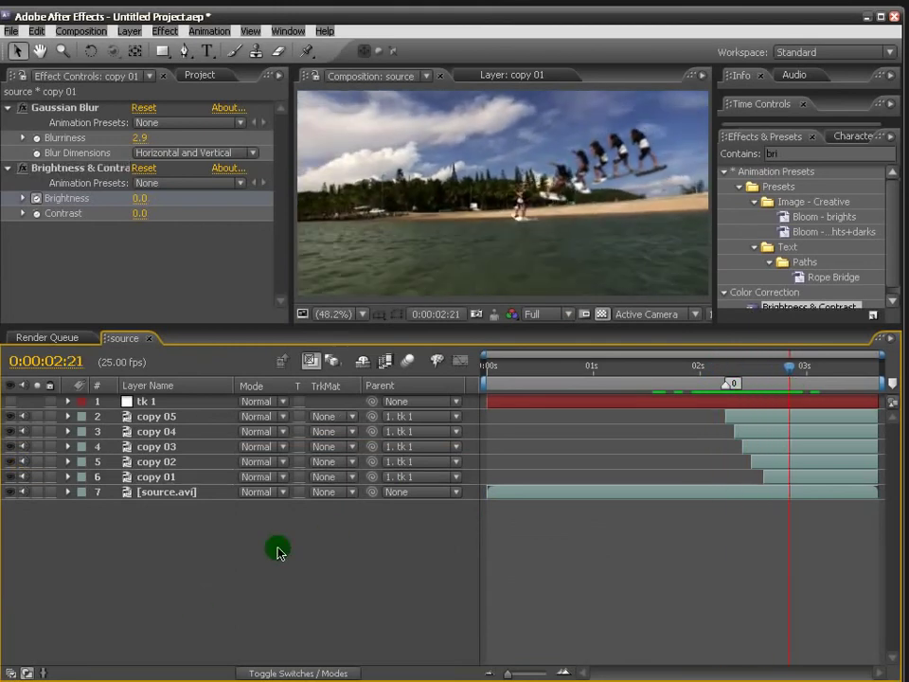
pyautogui.moveTo(792, 379)
pyautogui.mouseDown()
pyautogui.moveTo(724, 367)
pyautogui.moveTo(790, 370)
pyautogui.moveTo(771, 367)
pyautogui.moveTo(712, 375)
pyautogui.moveTo(783, 378)
pyautogui.mouseUp()
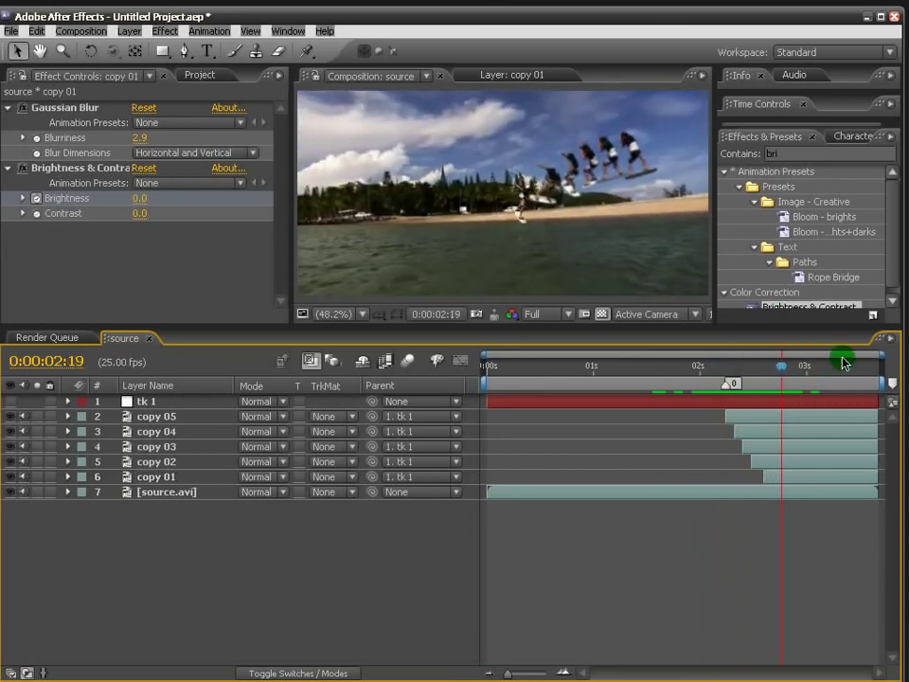